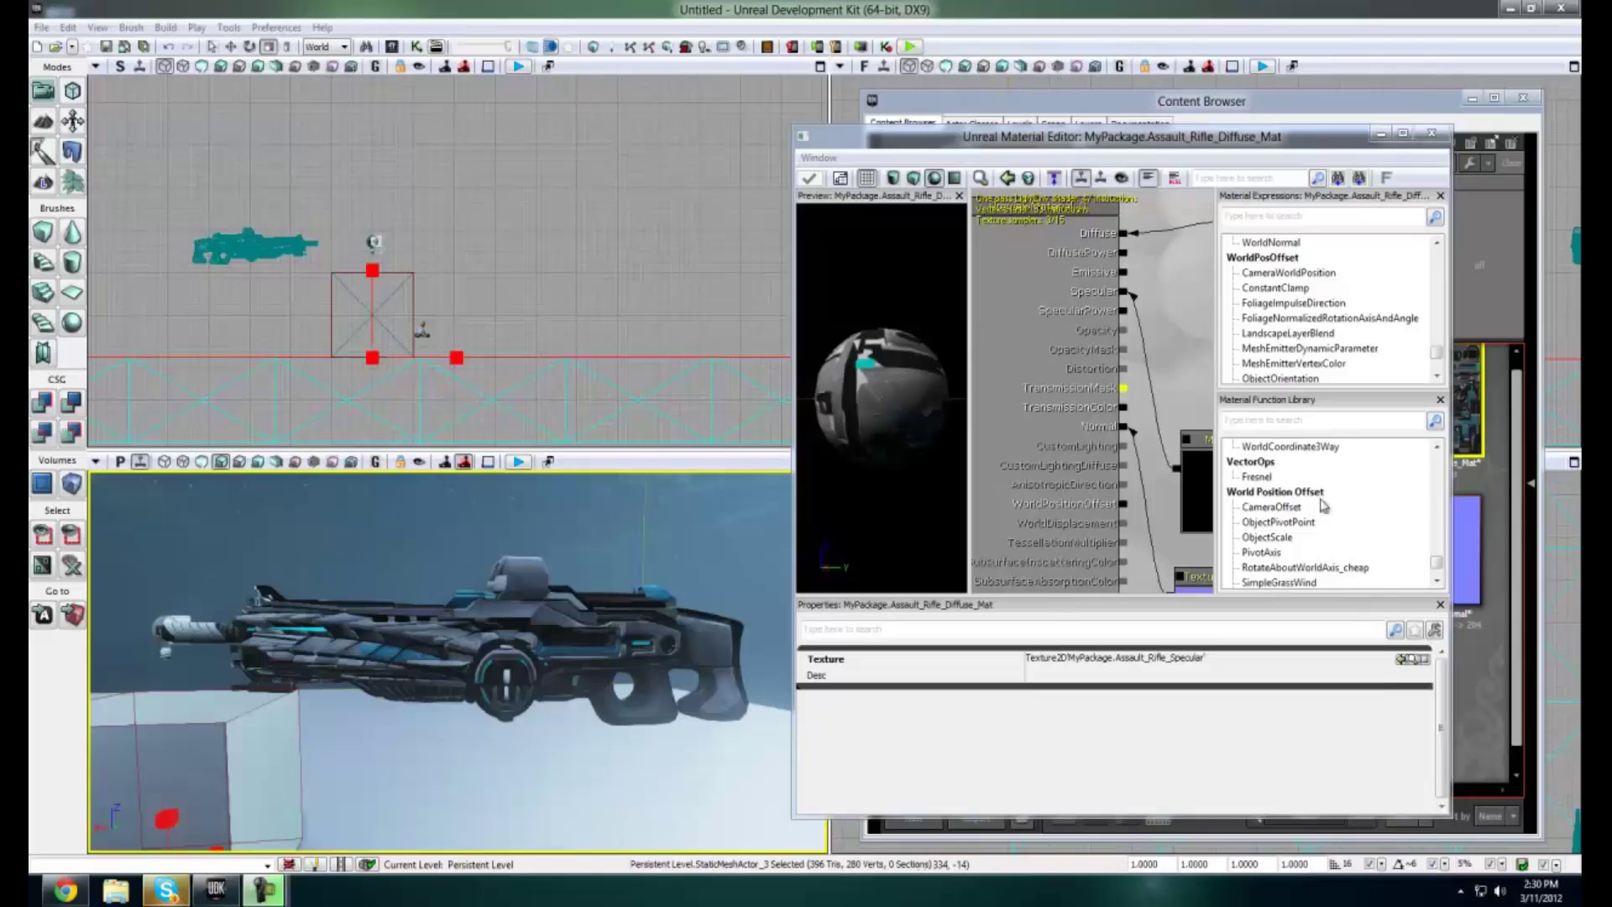
Widen the material editor window and set the R value of the constant feeding the specular Multiply to 250
drag(1083, 387, 981, 376)
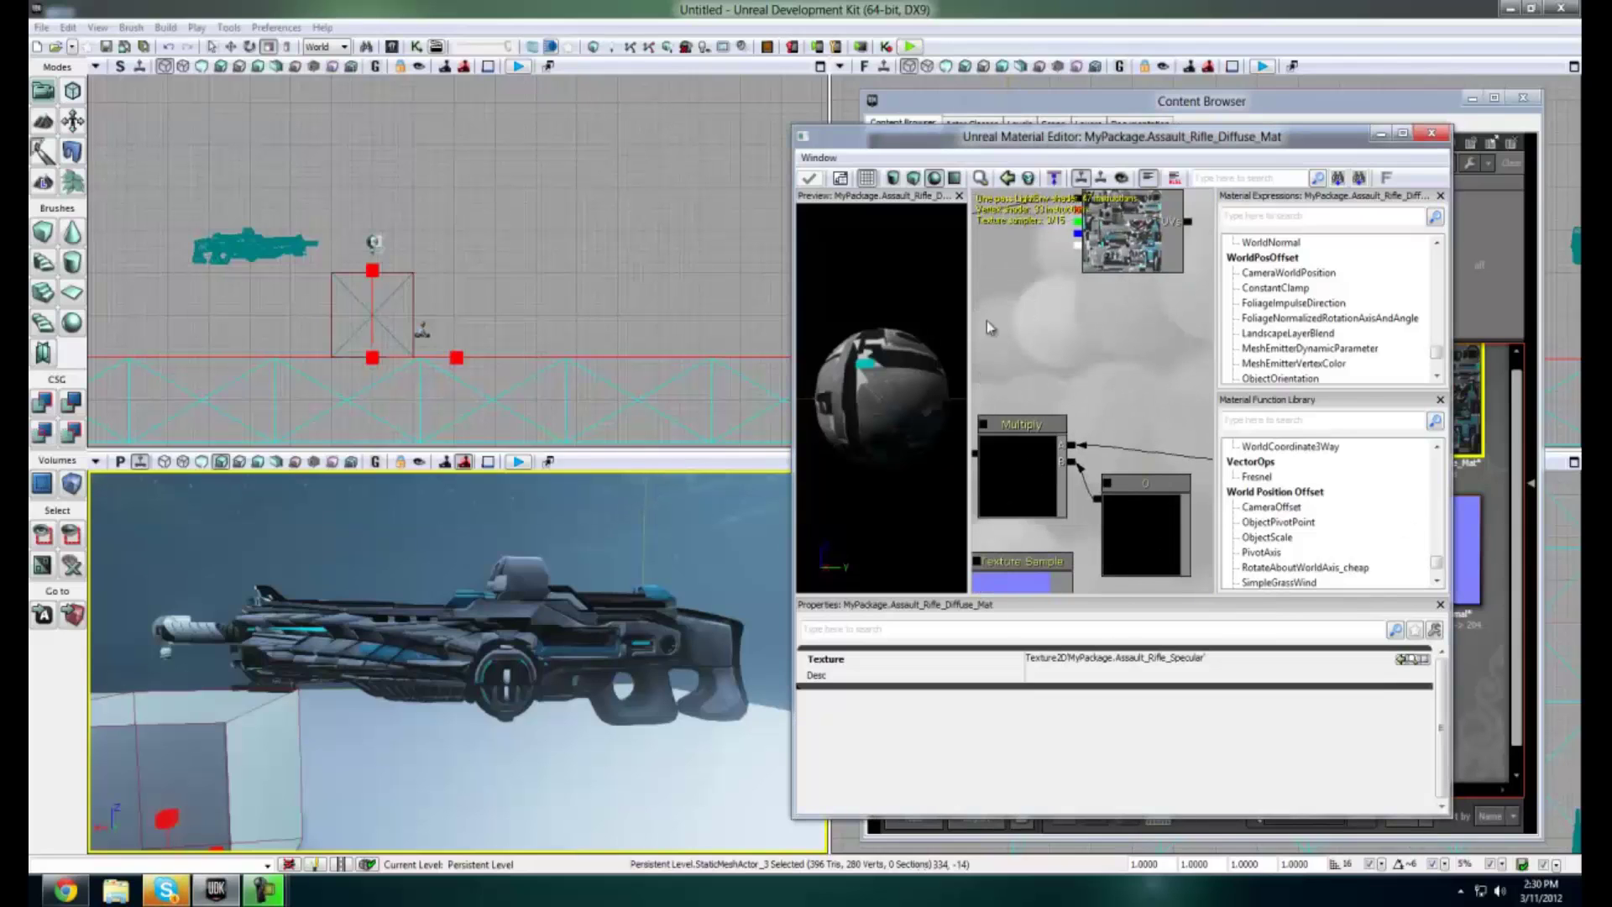
drag(793, 128, 295, 119)
drag(789, 410, 917, 370)
scroll(887, 375, down, 2)
scroll(885, 377, down, 1)
click(924, 463)
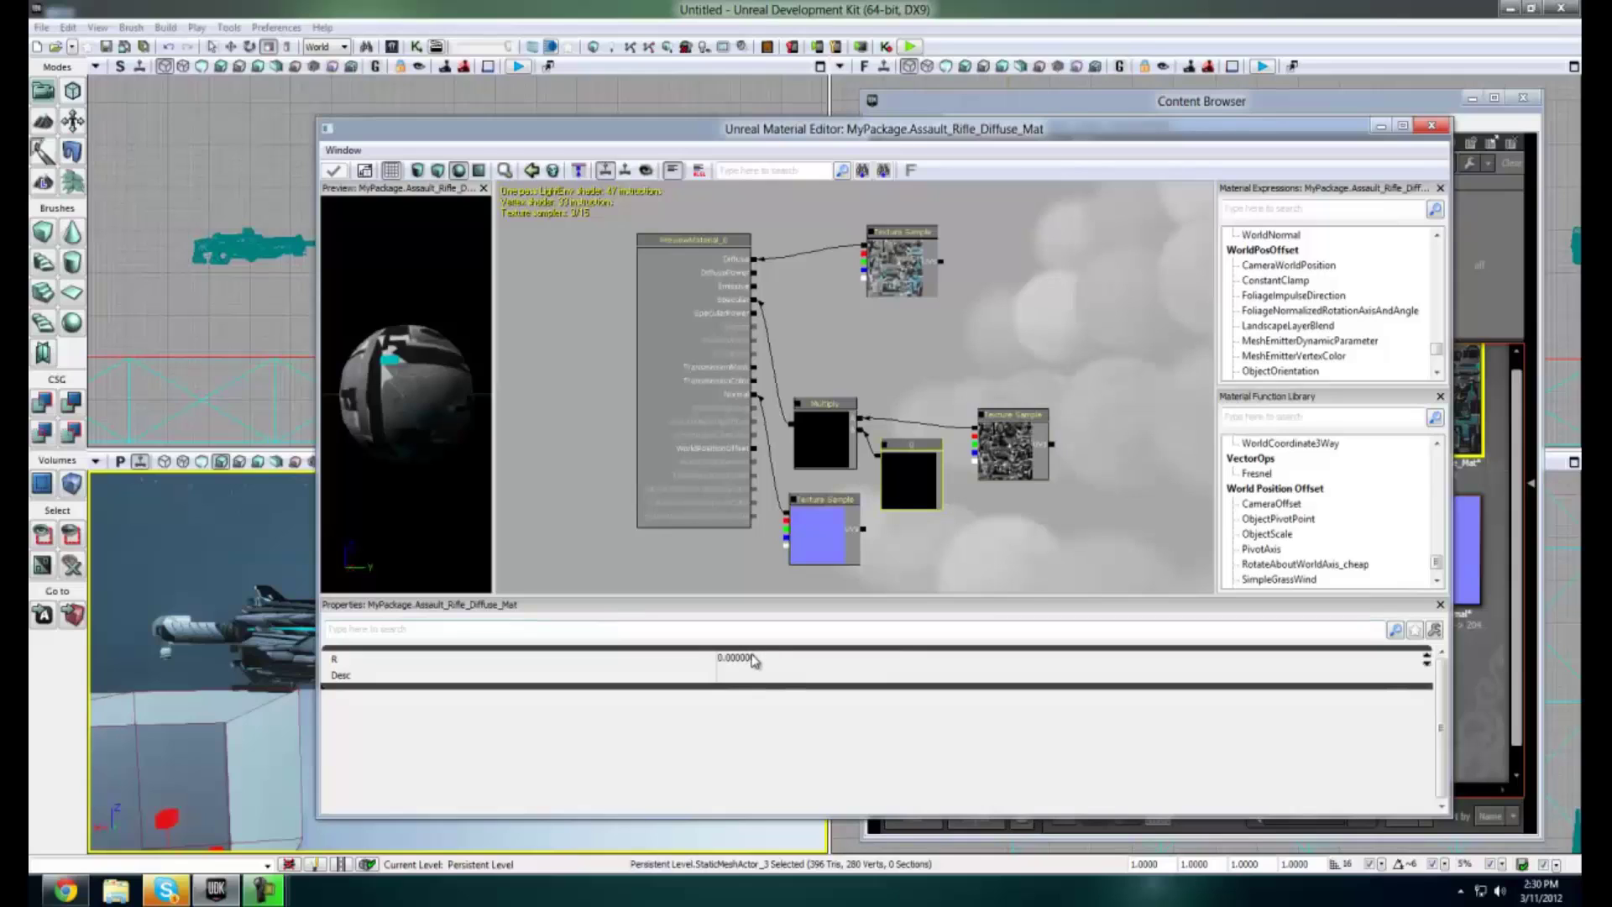
click(753, 658)
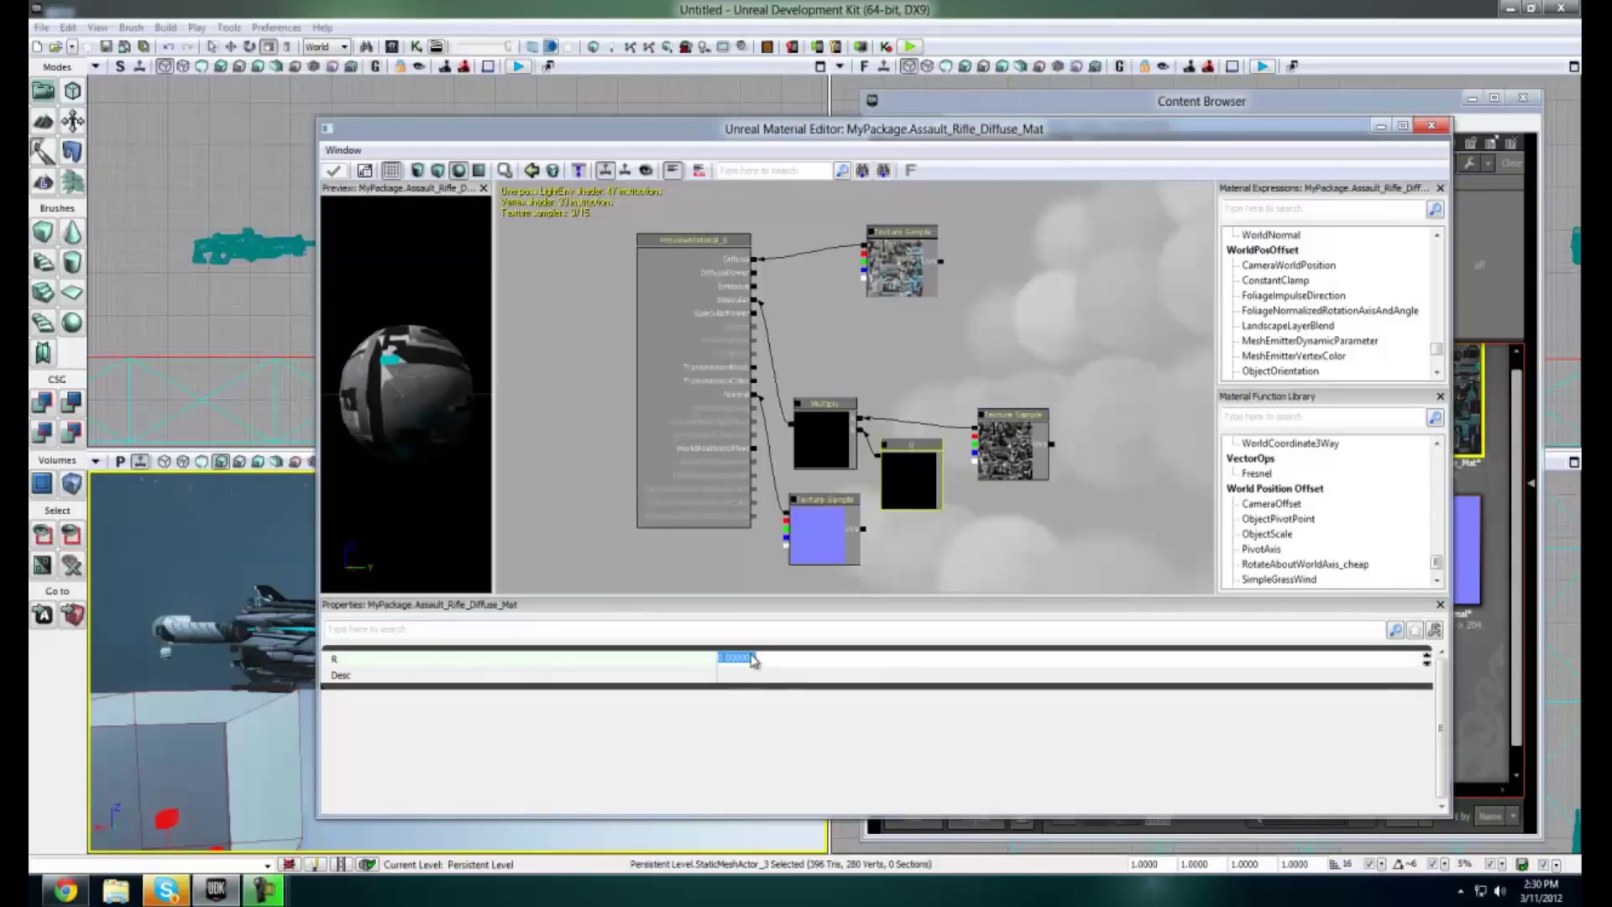
text(250)
key(Return)
key(Return)
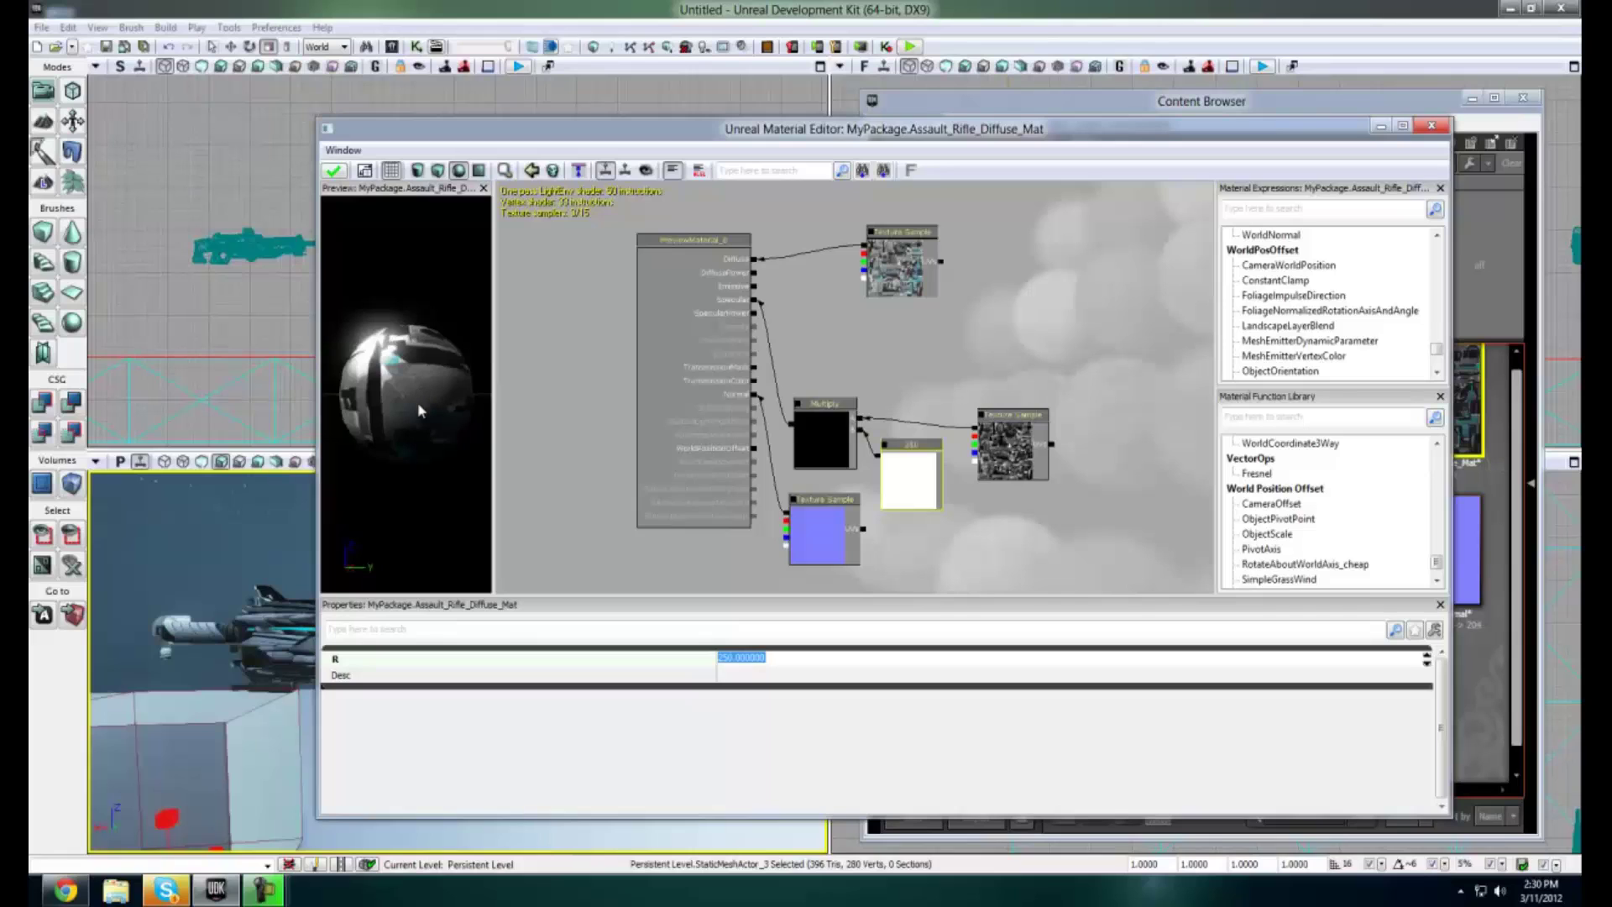
click(726, 336)
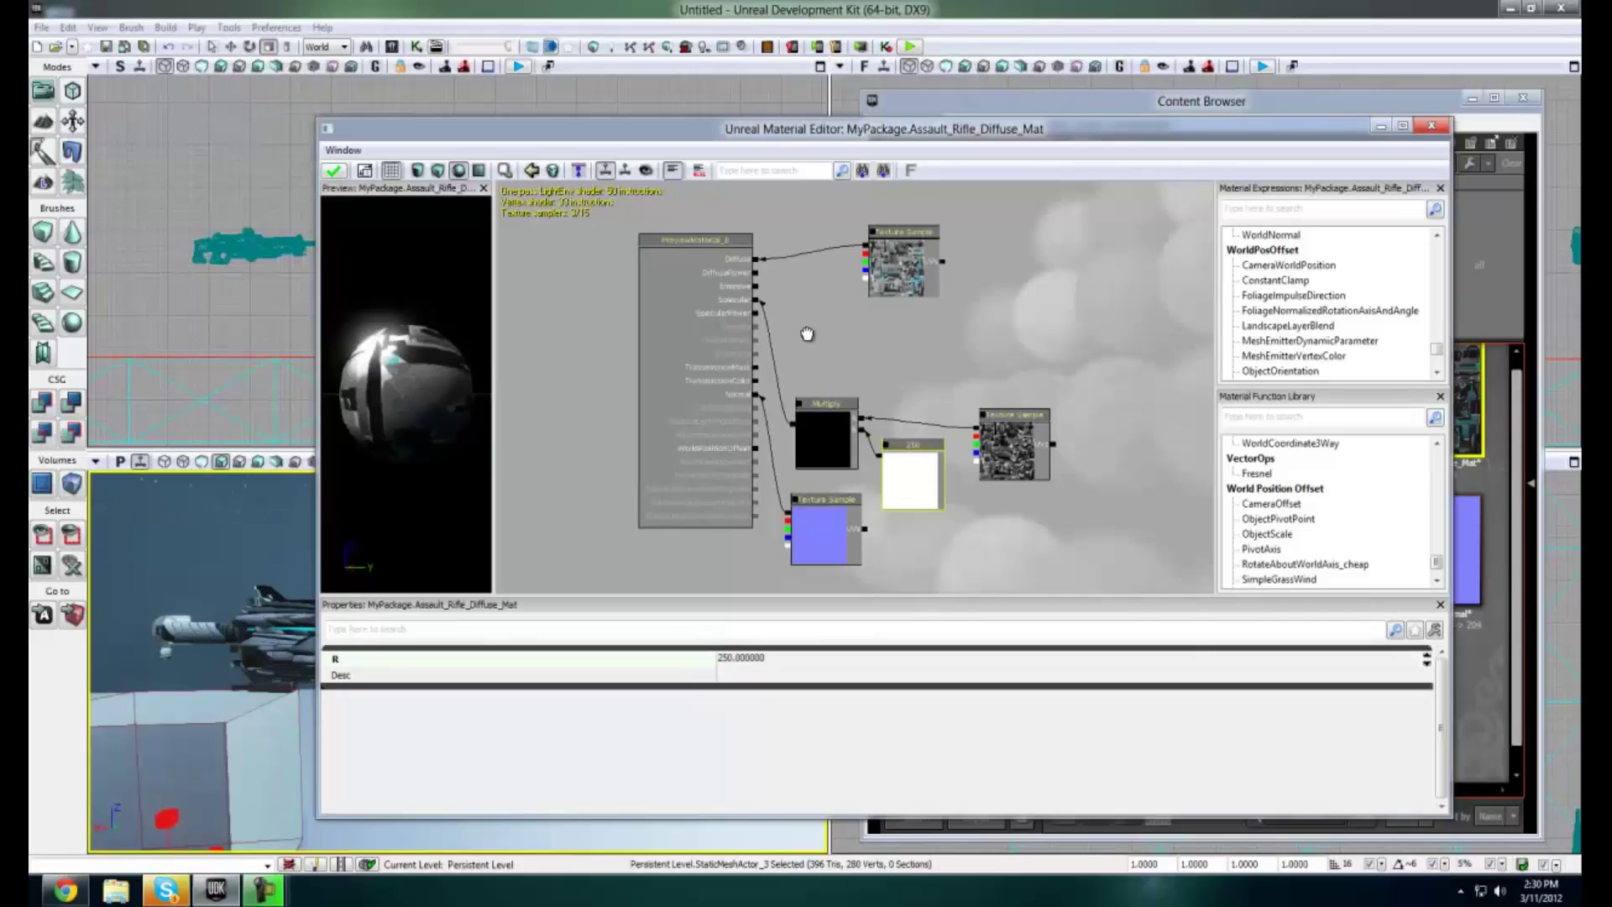
drag(811, 329, 808, 334)
Select the Assault_Rifle_Glow_Mask texture in the Content Browser
click(1490, 541)
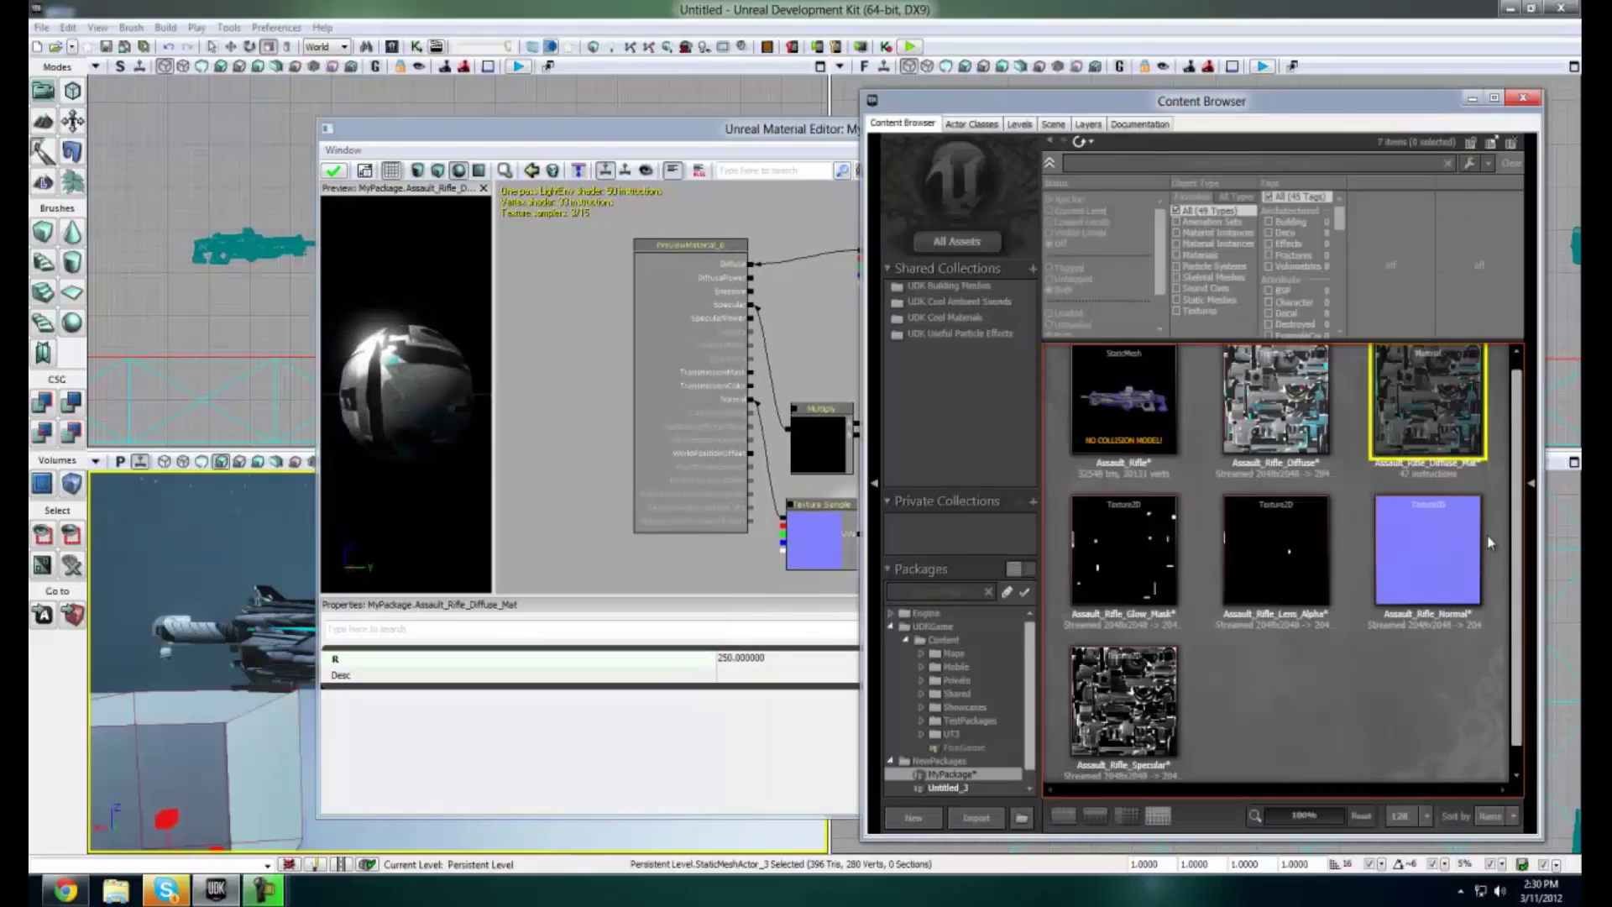
click(1125, 554)
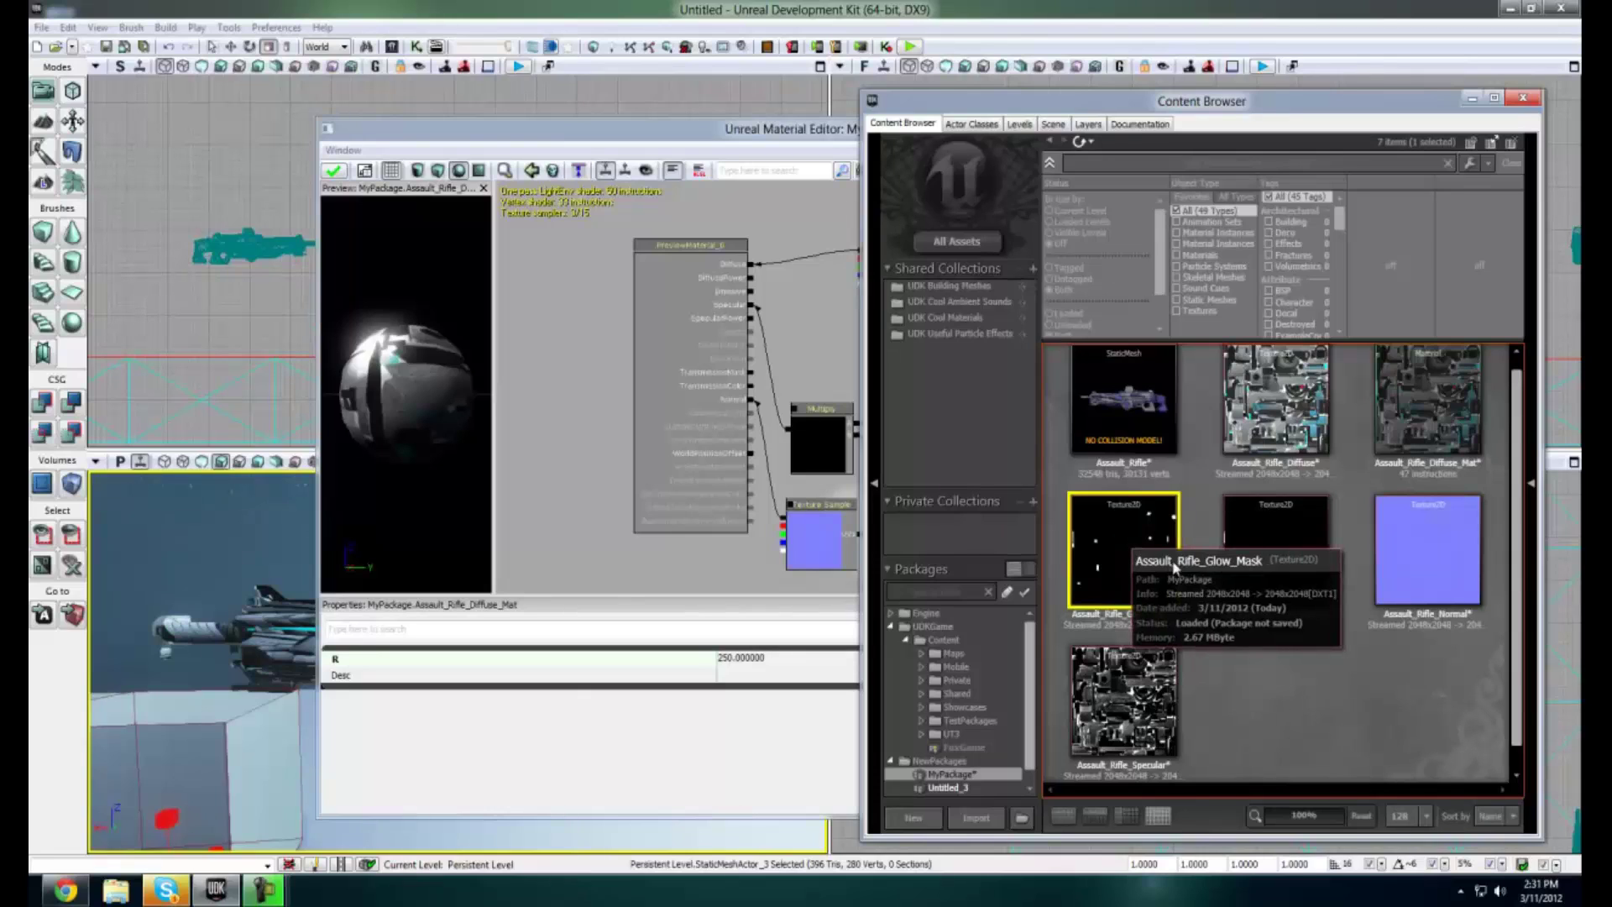
Add a Texture Sample for the selected glow mask and connect it directly to the material's Emissive input
click(810, 354)
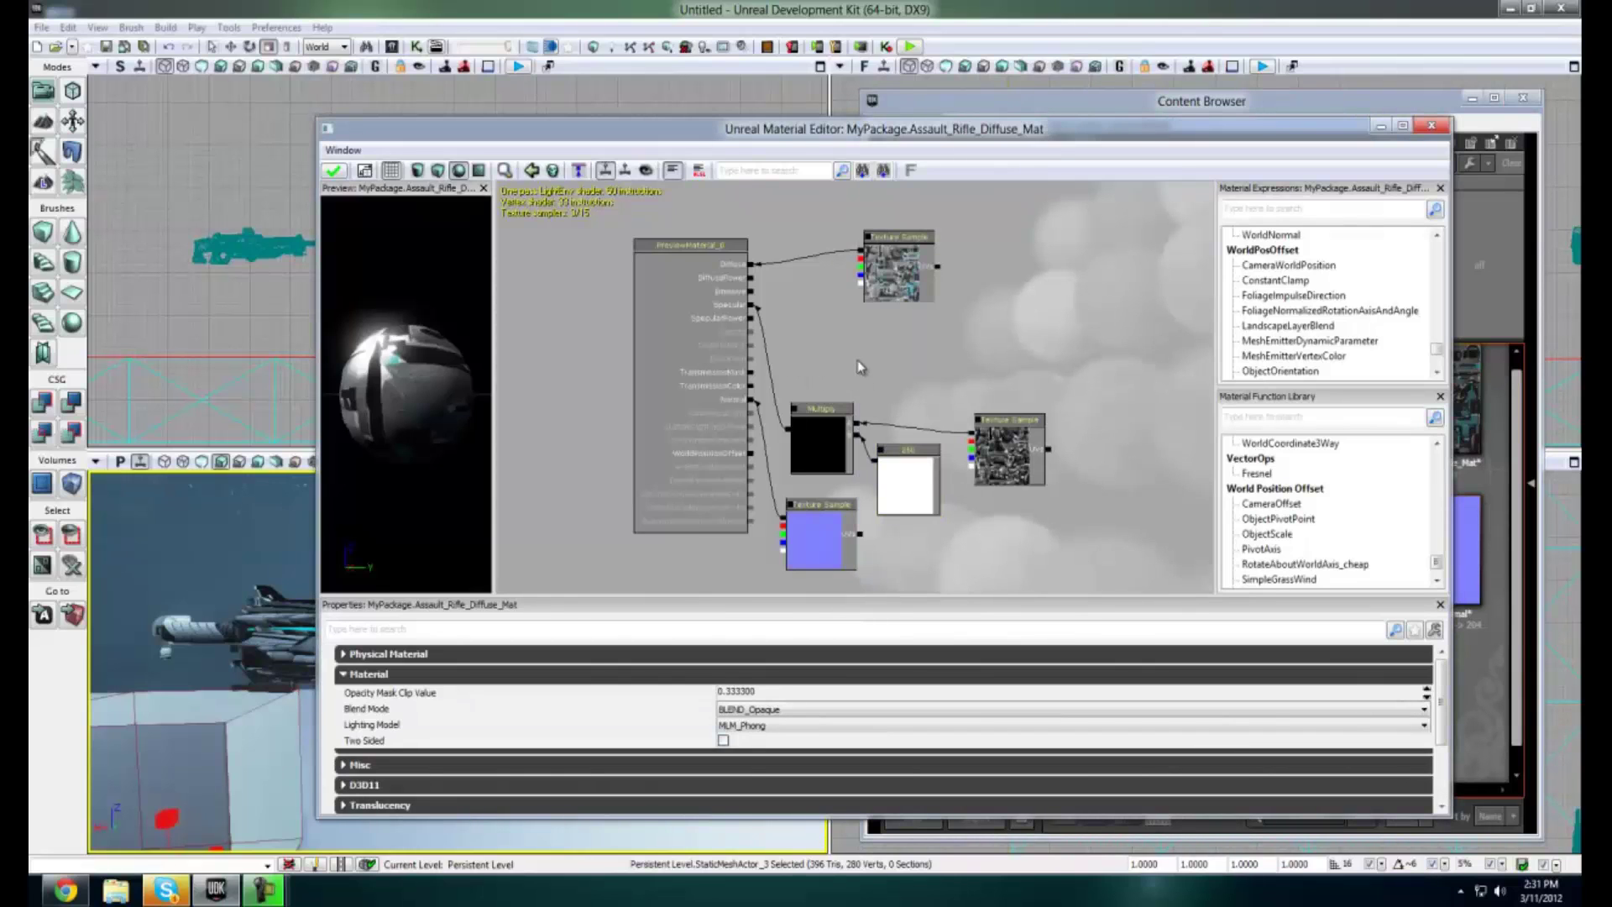
click(852, 357)
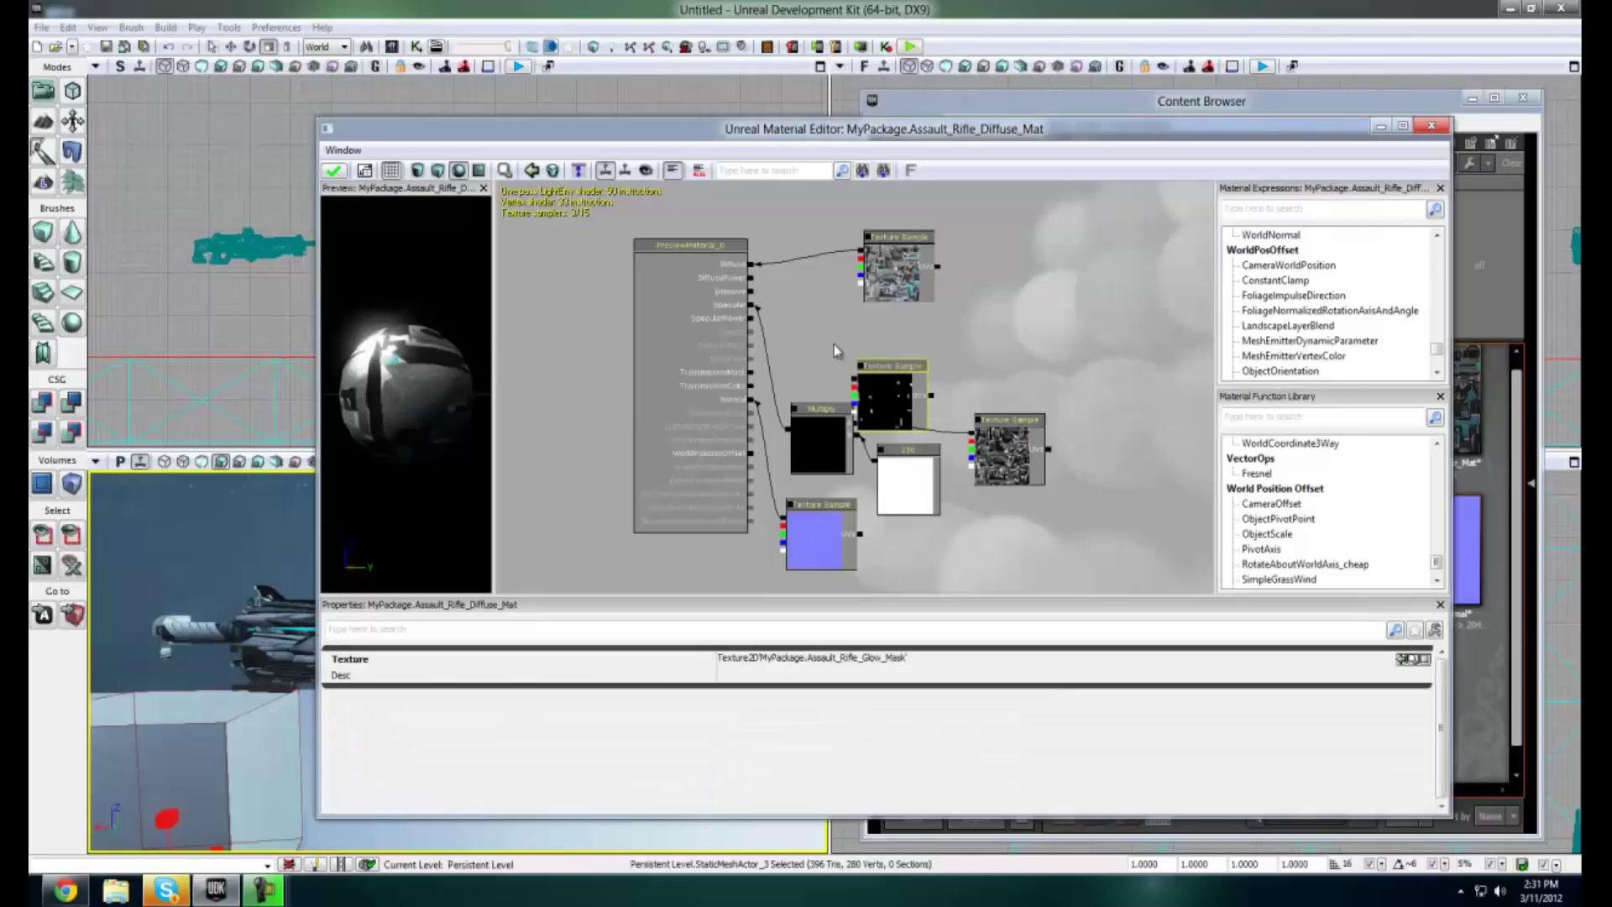
drag(875, 361, 895, 325)
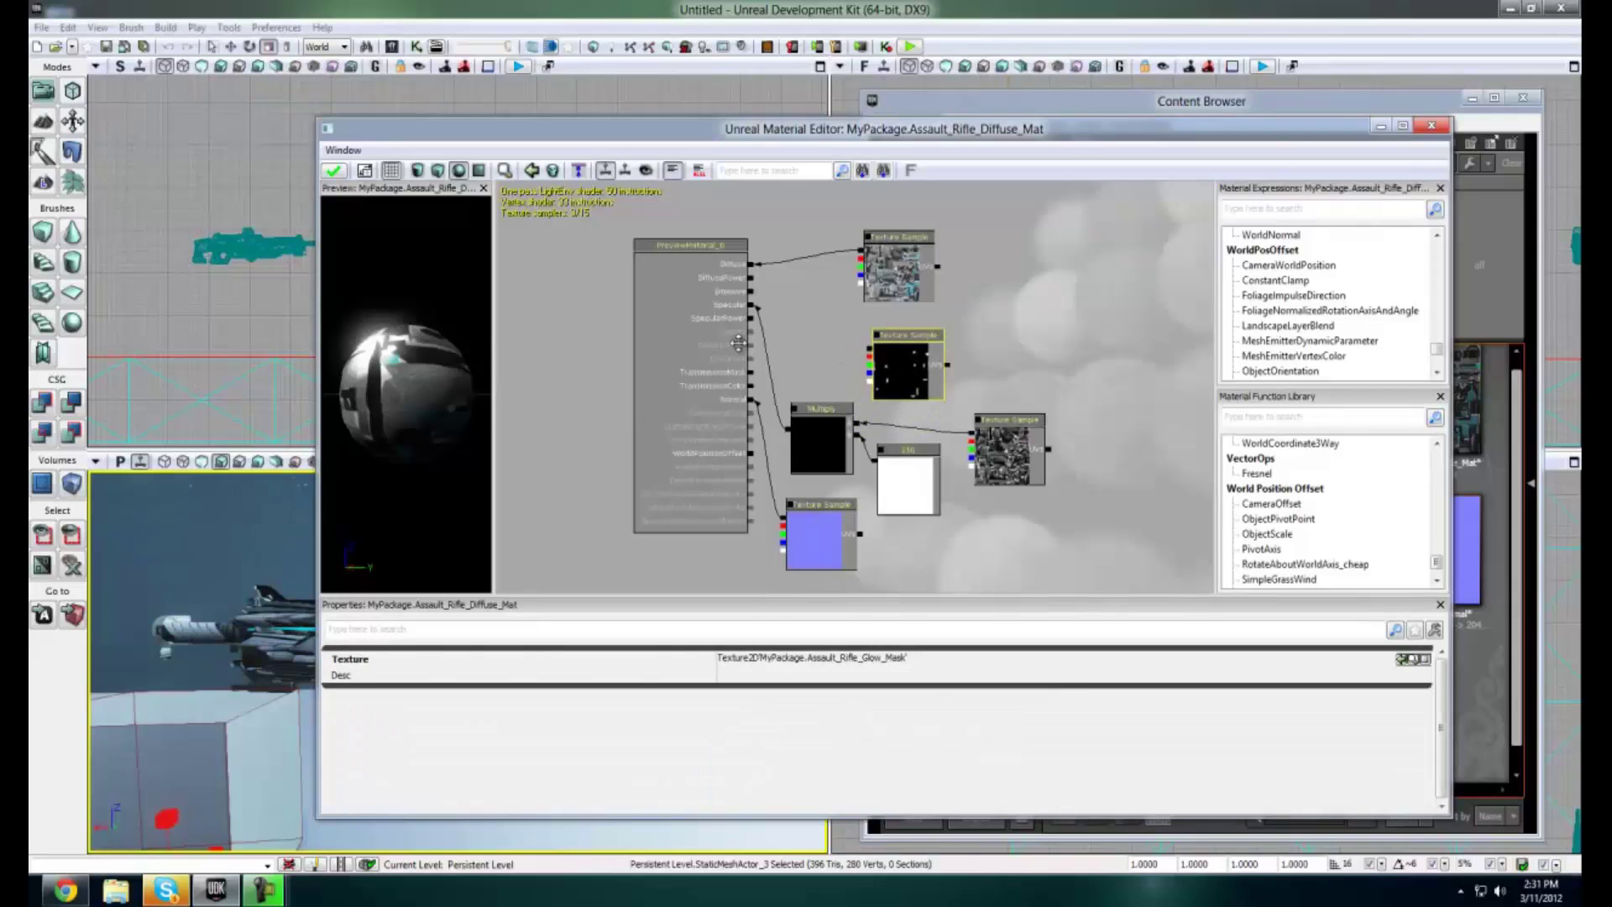
drag(773, 345, 736, 308)
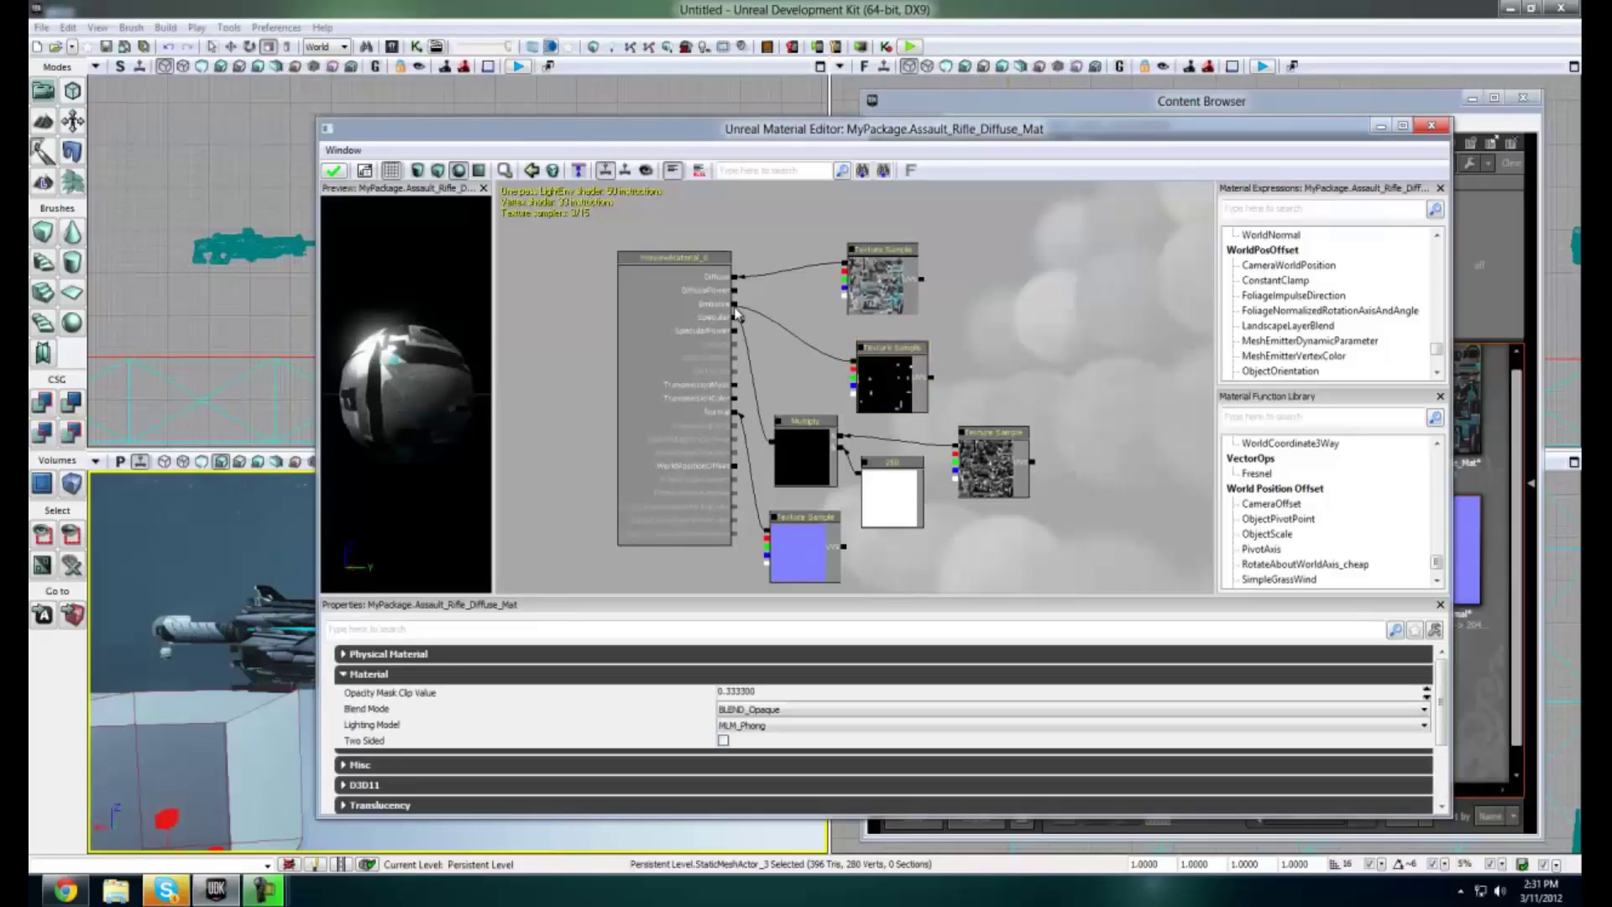
alt+click(854, 367)
drag(853, 363, 737, 304)
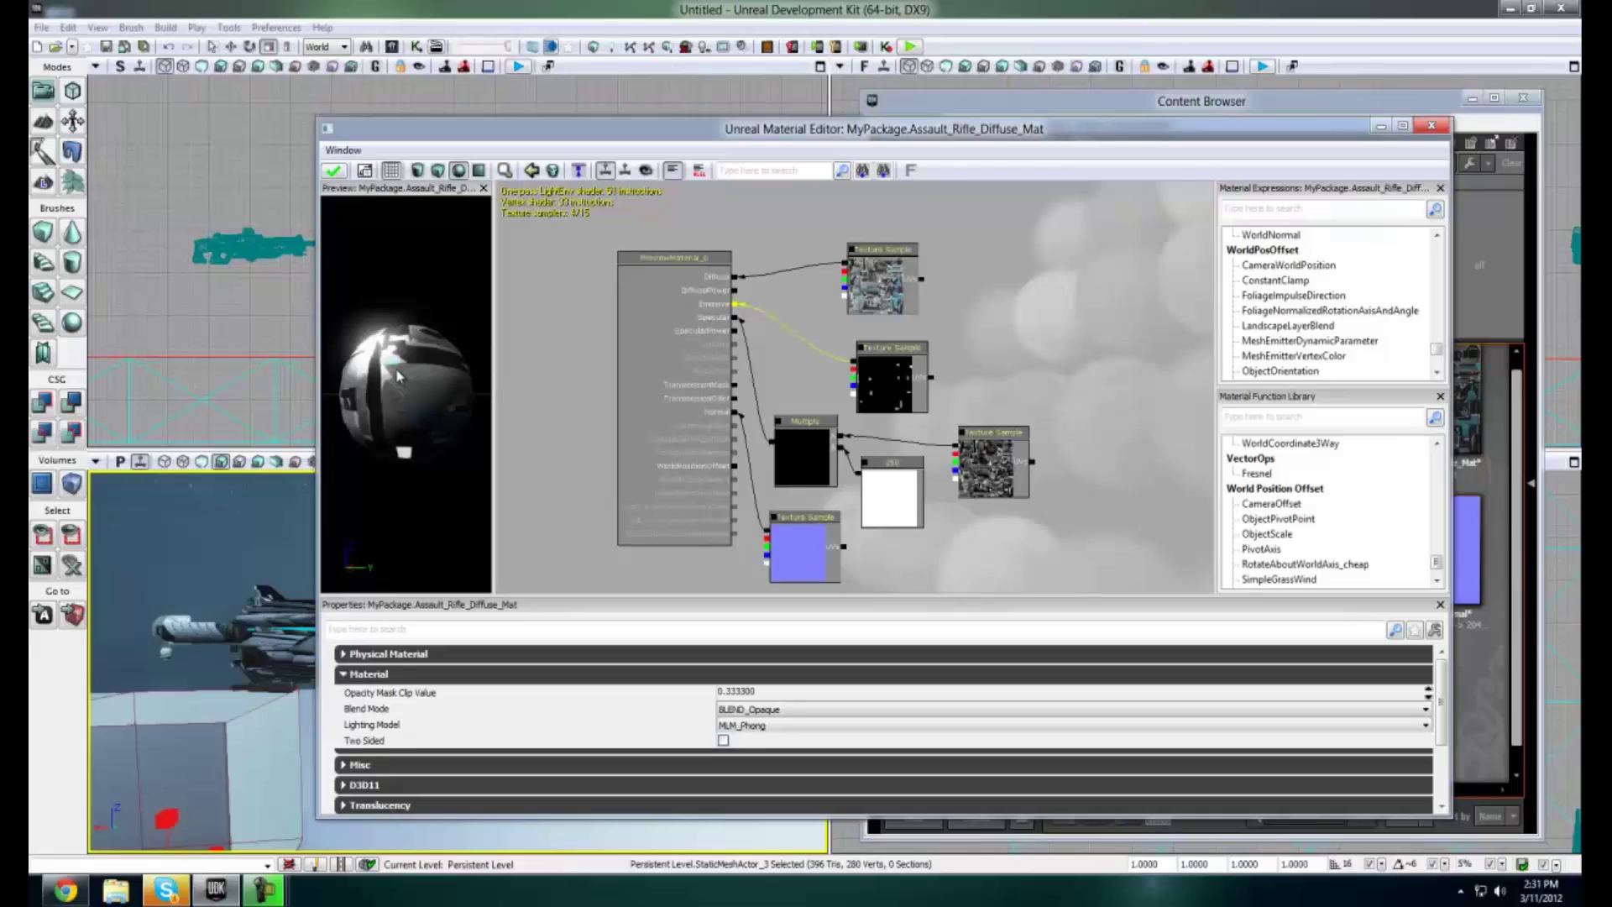
drag(407, 394, 396, 357)
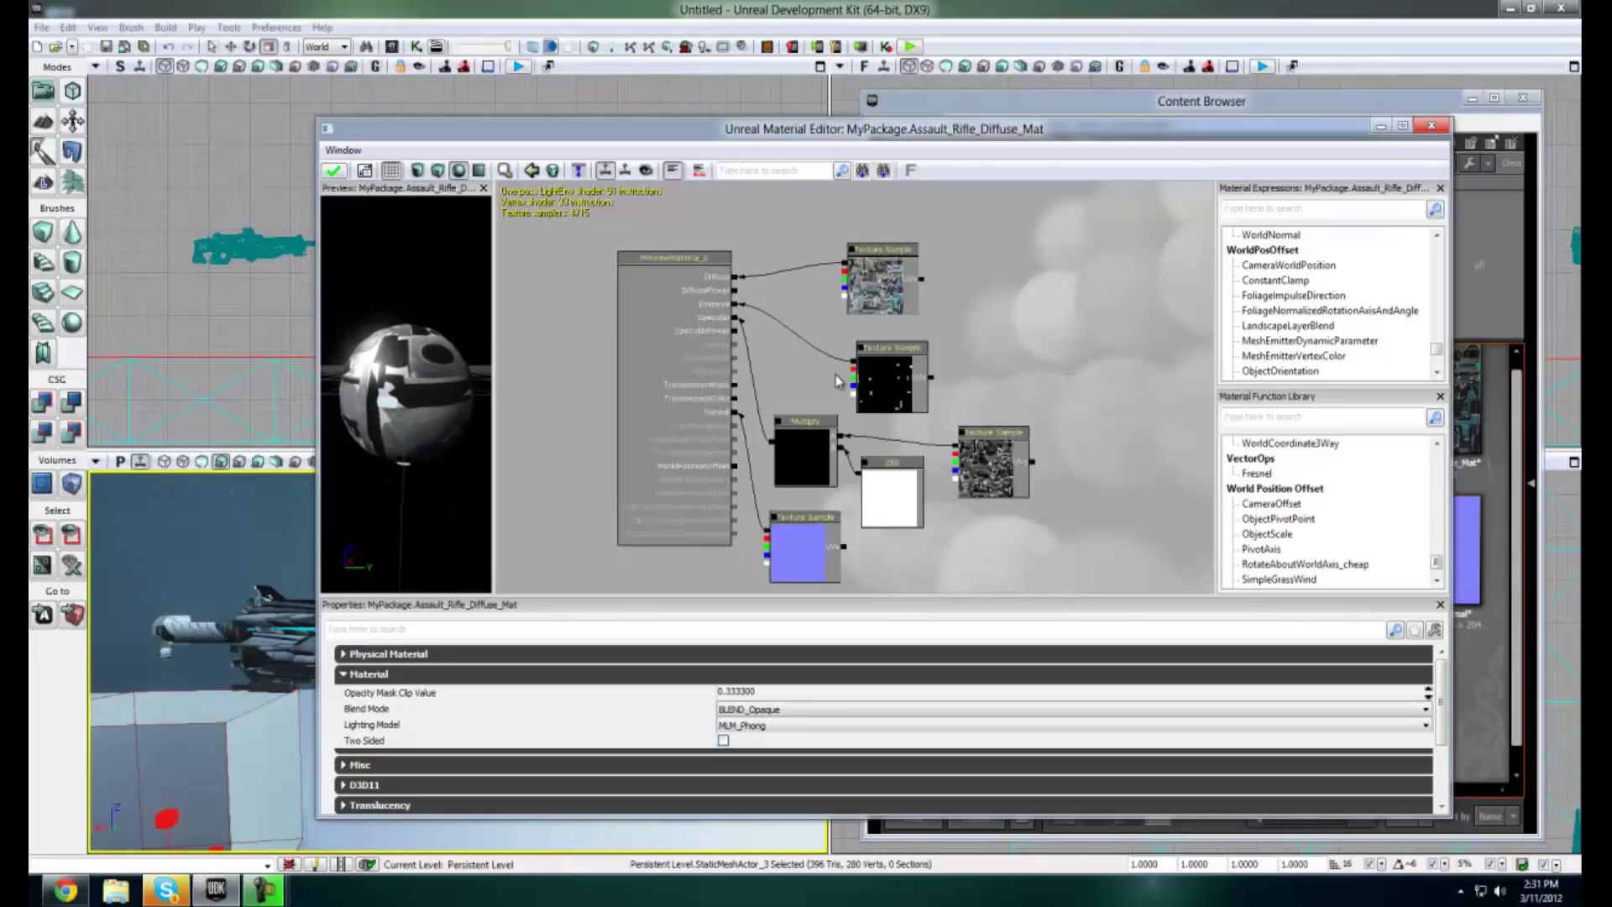
Delete the glow mask Texture Sample connected to Emissive
click(871, 372)
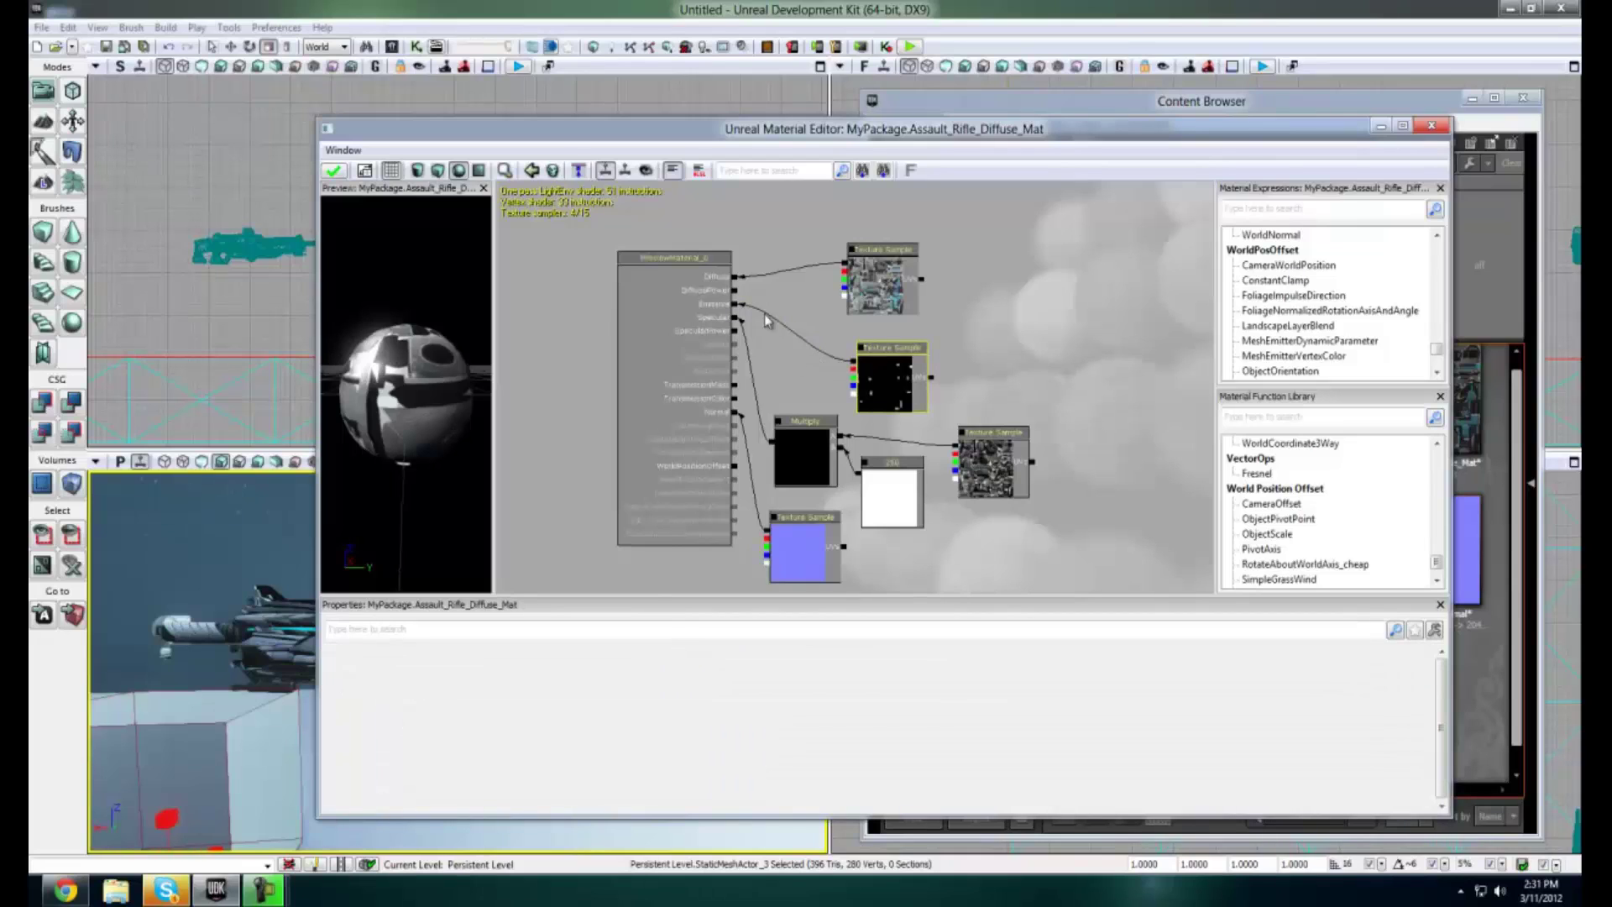
key(Delete)
Add an unconnected Texture Sample for Assault_Rifle_Glow_Mask to the material graph
right_click(865, 352)
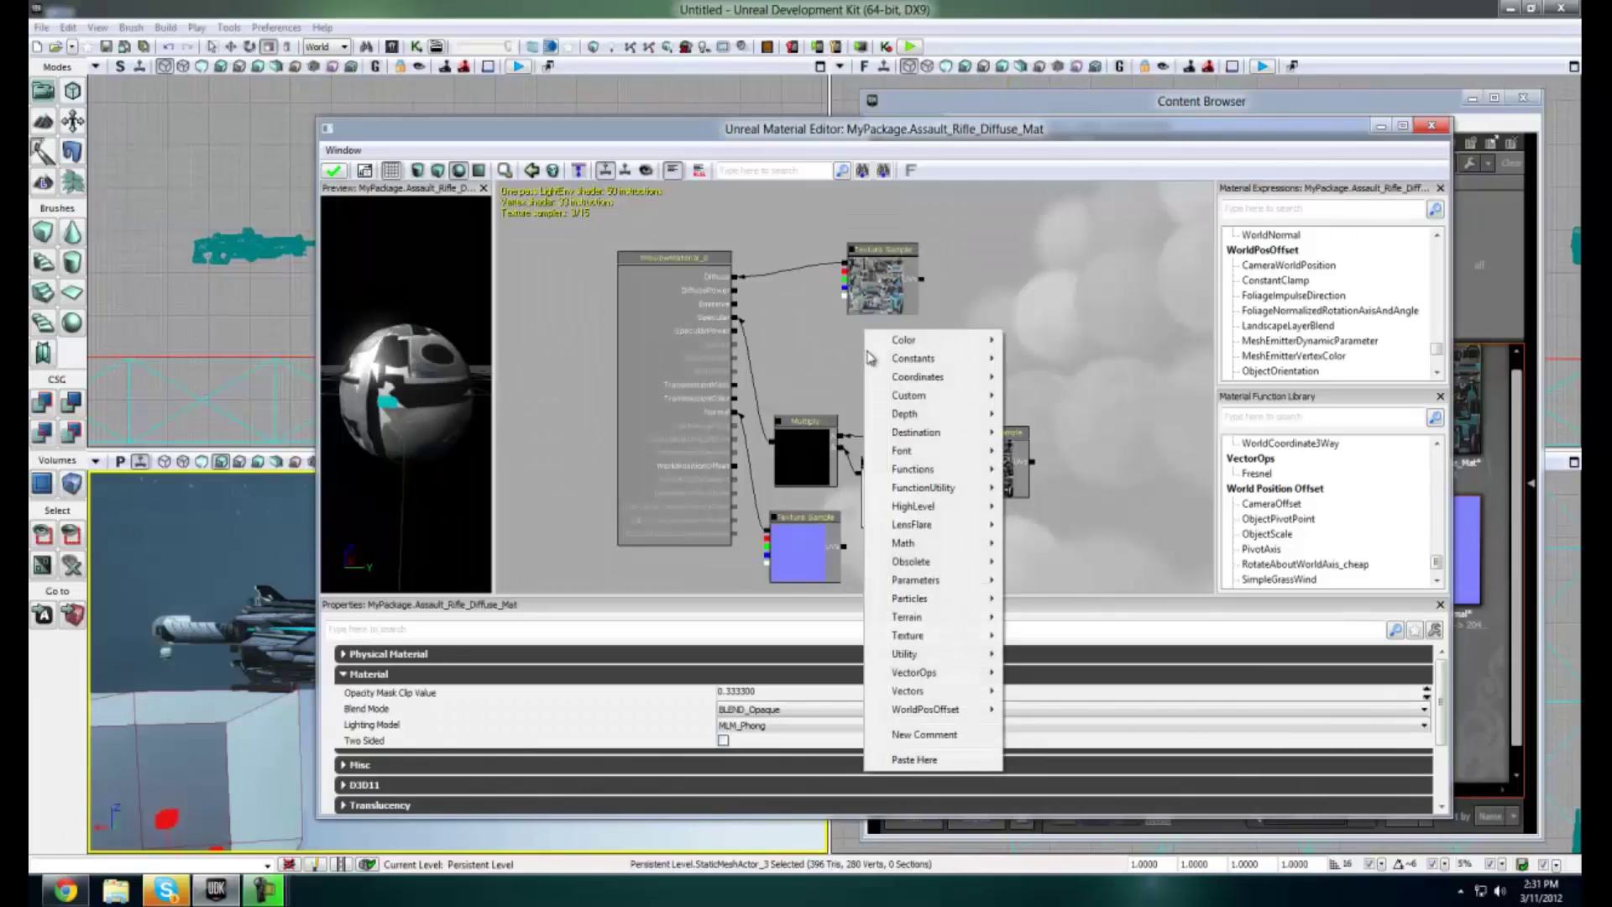
drag(797, 361, 807, 361)
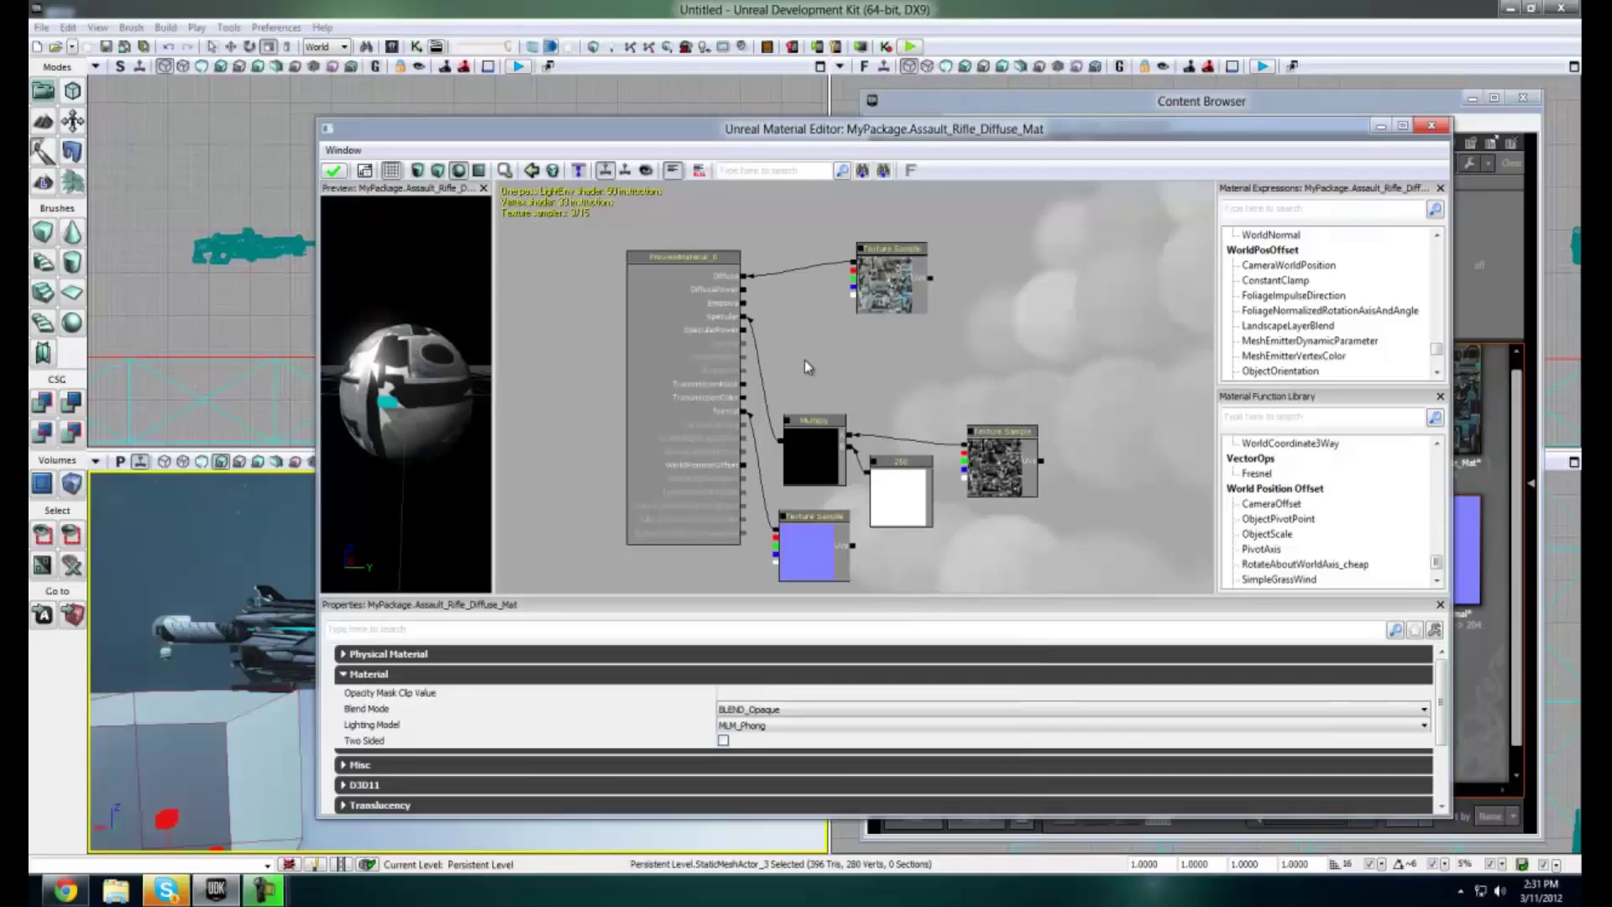
click(805, 361)
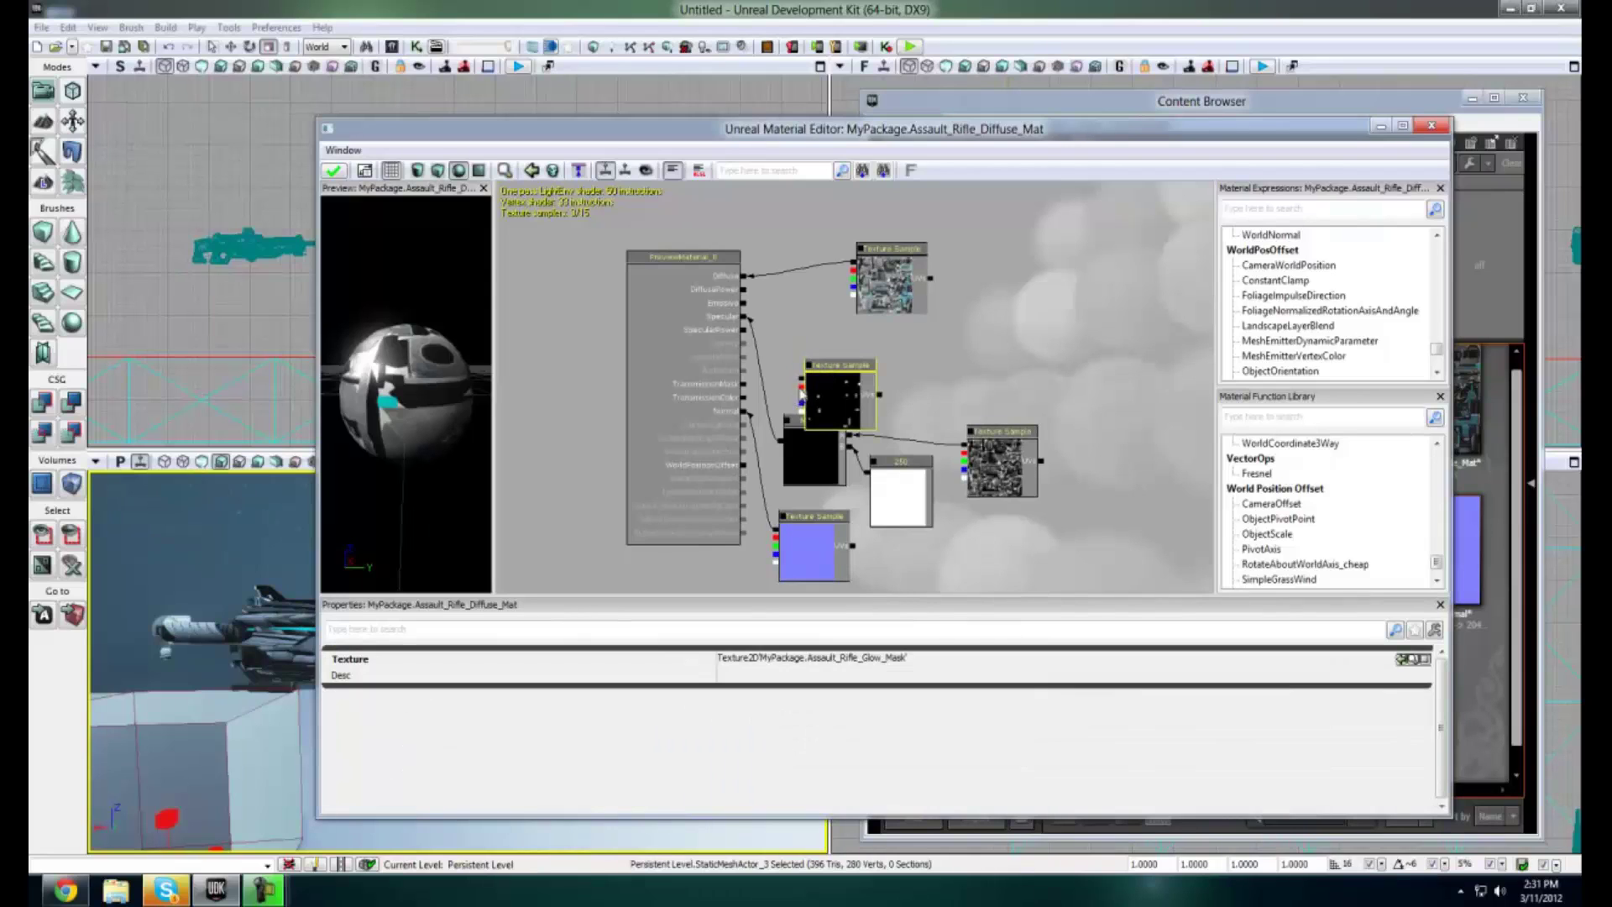
Add a Multiply node, connect the glow mask sample to its first input, and feed its output into Emissive
right_click(896, 344)
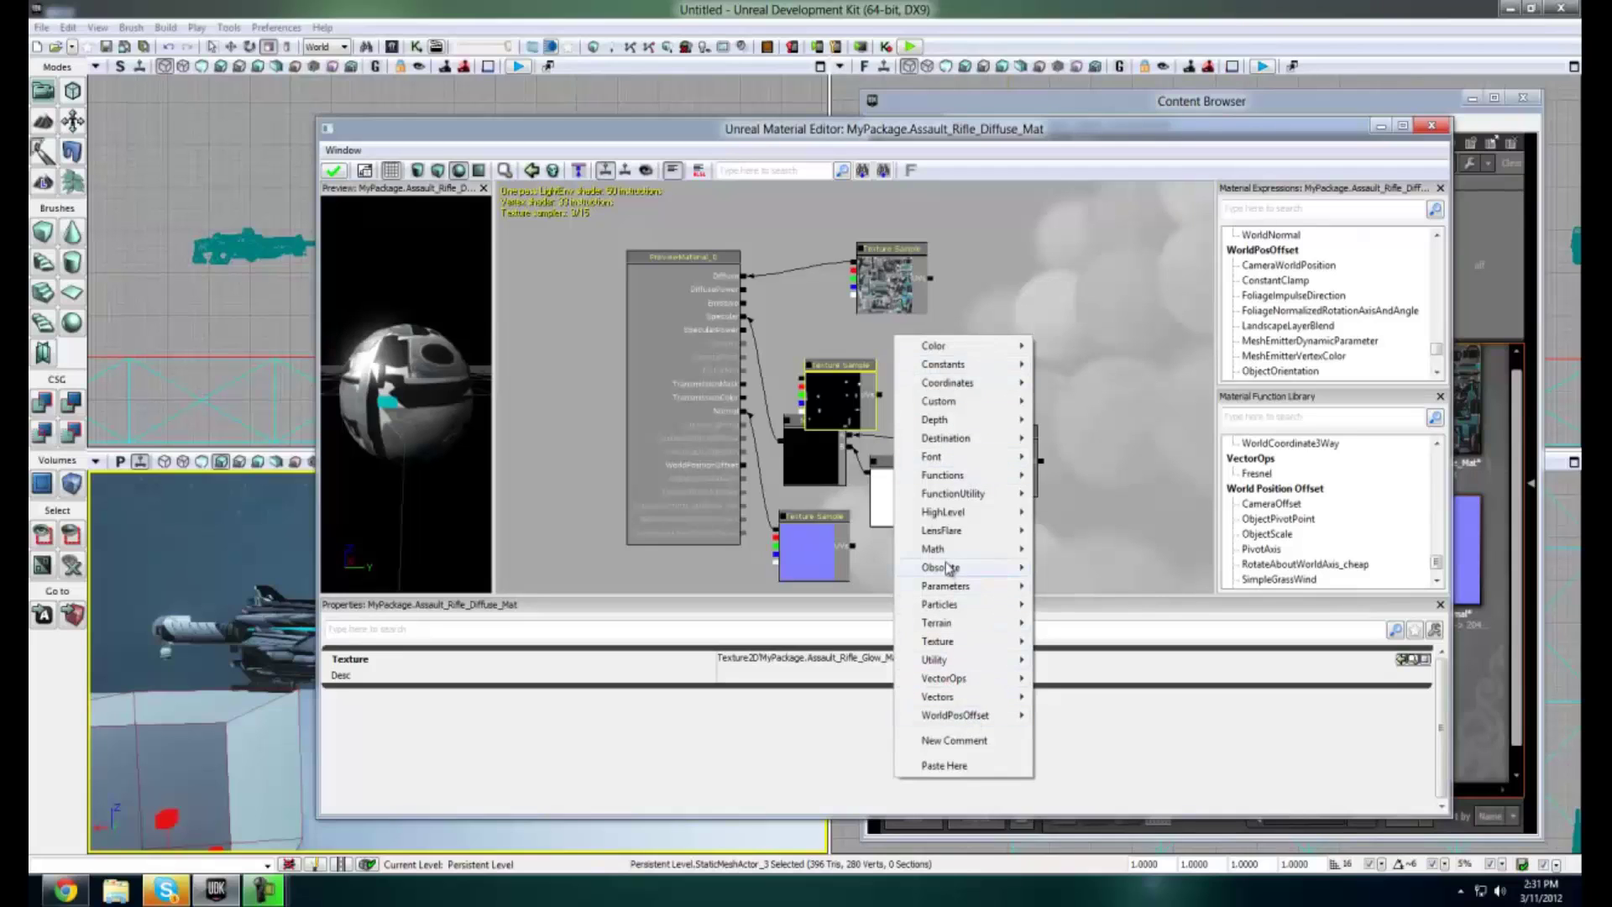
mouse_move(944, 549)
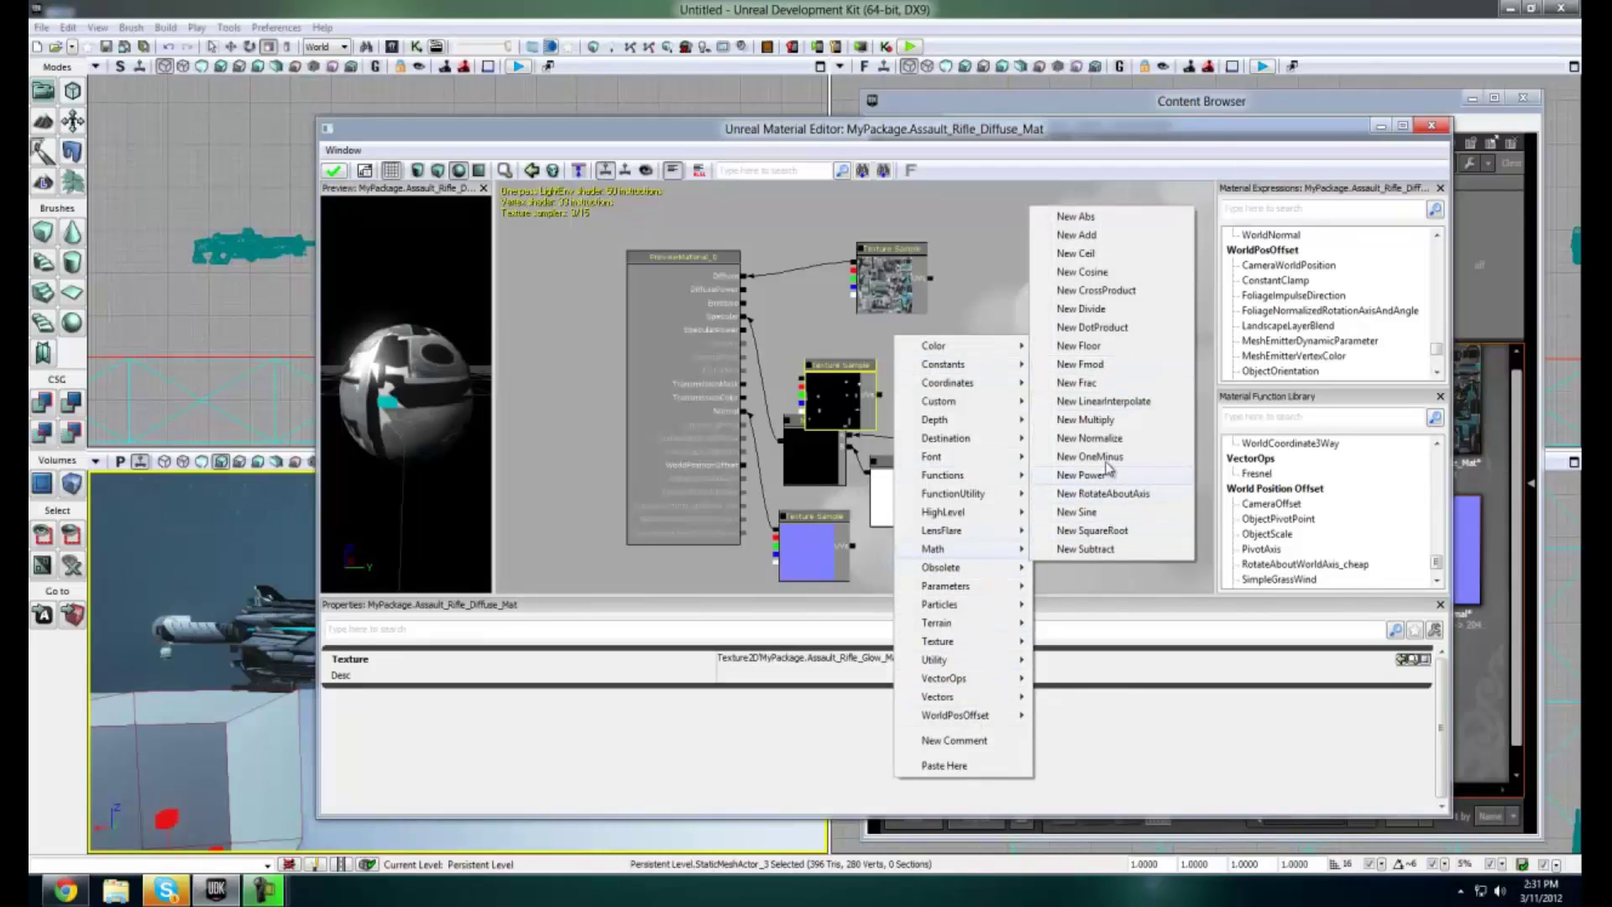
click(1097, 424)
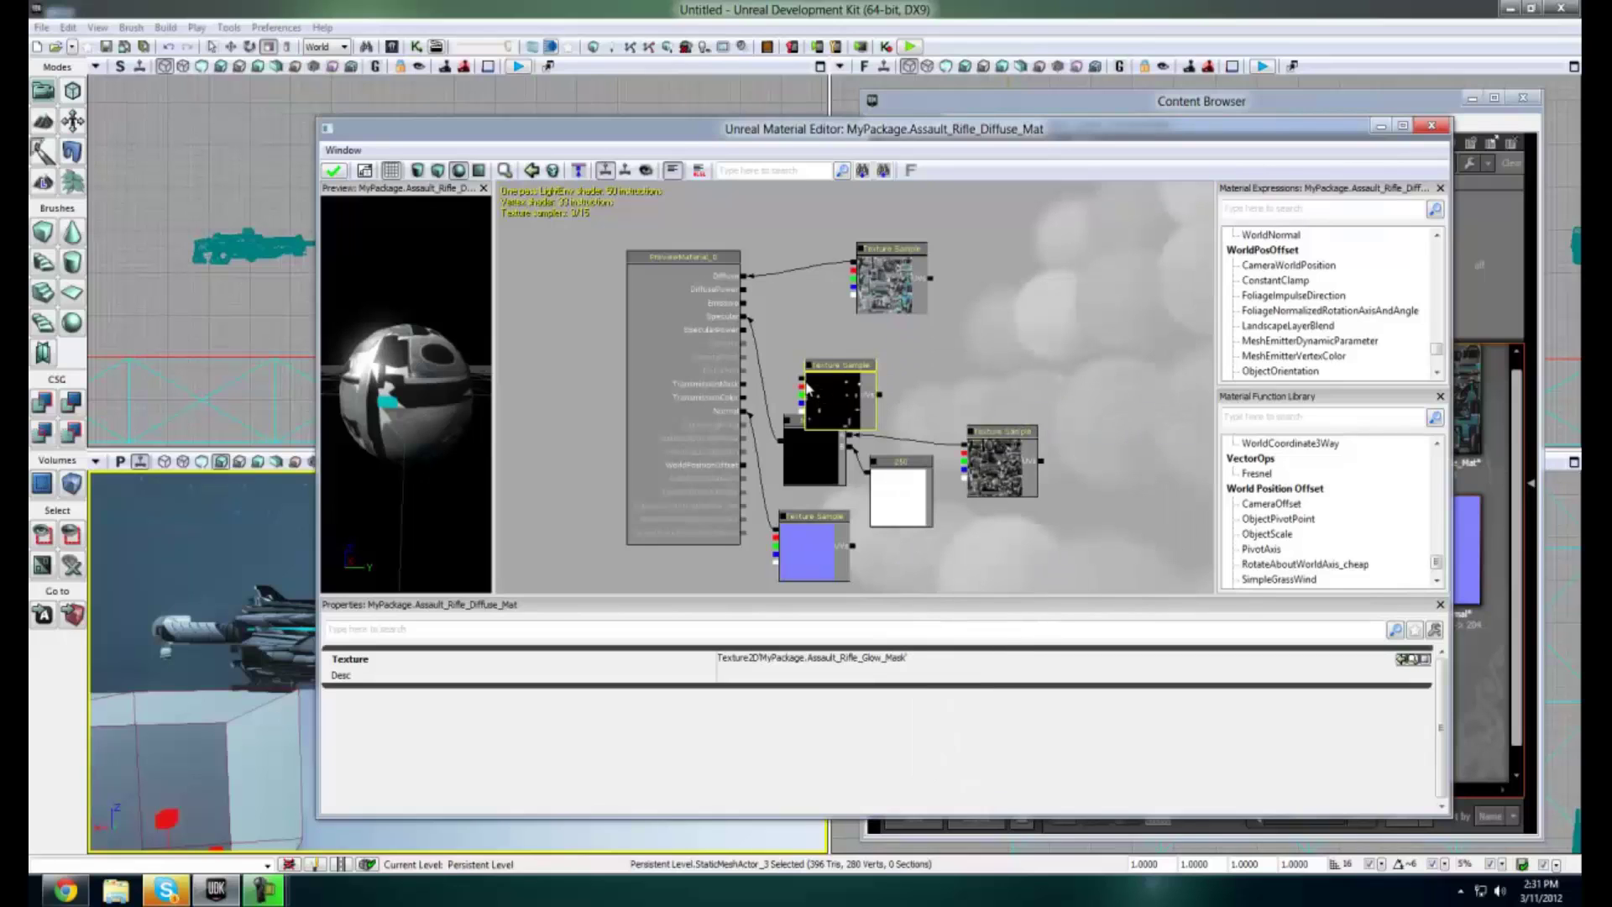
drag(750, 313, 1081, 361)
Add a Constant3Vector node and connect it to the second input of the emissive Multiply
right_click(1046, 404)
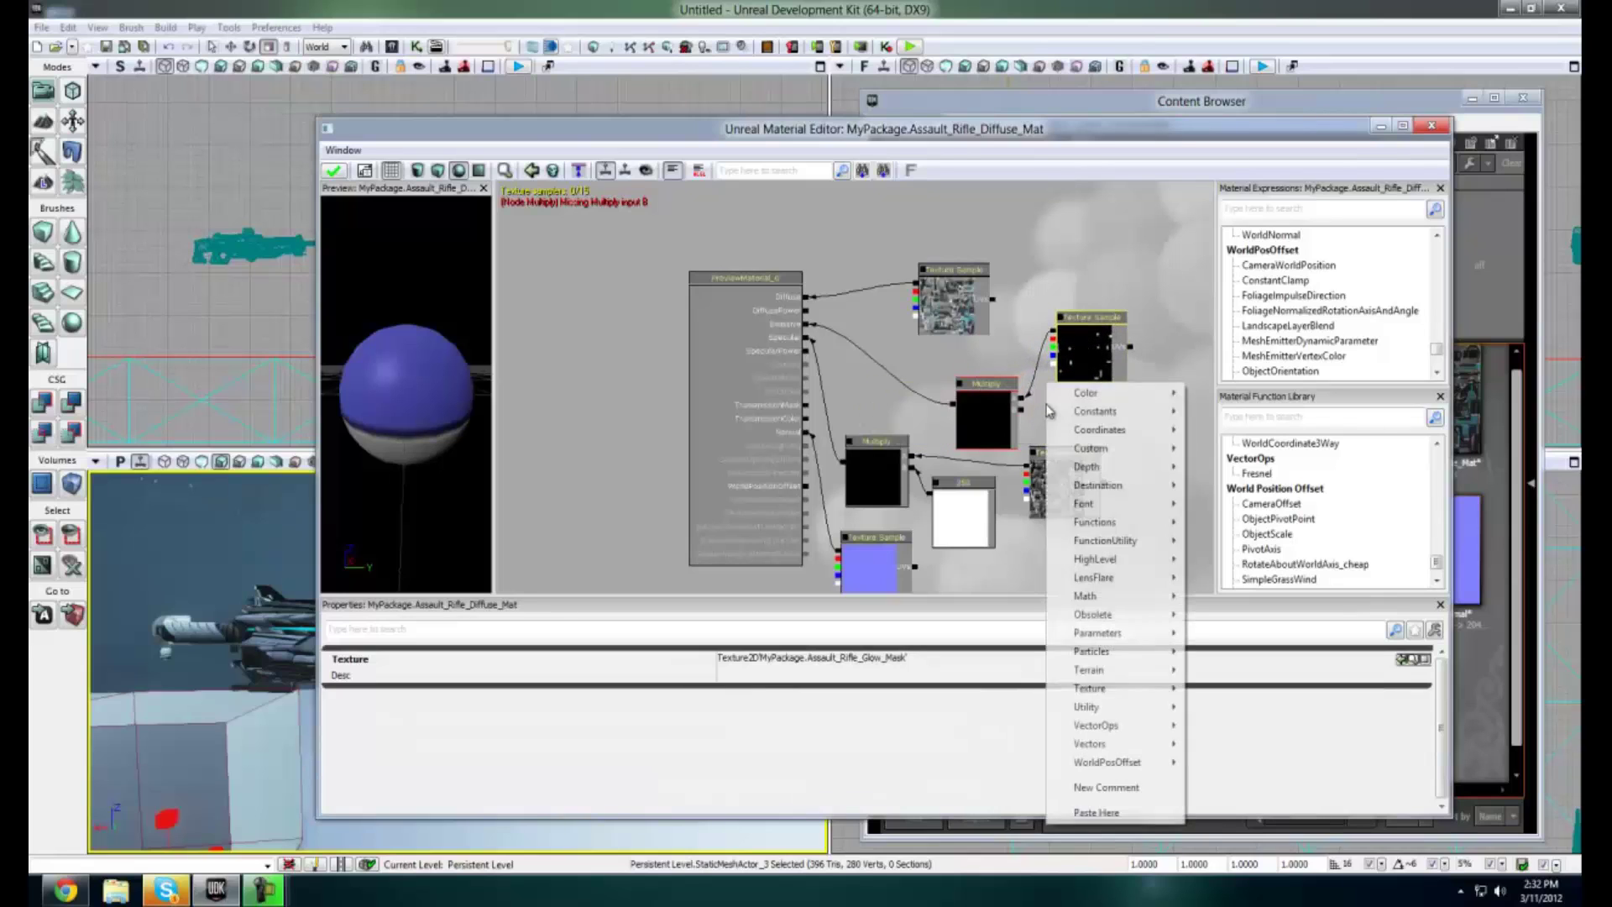
mouse_move(1084, 414)
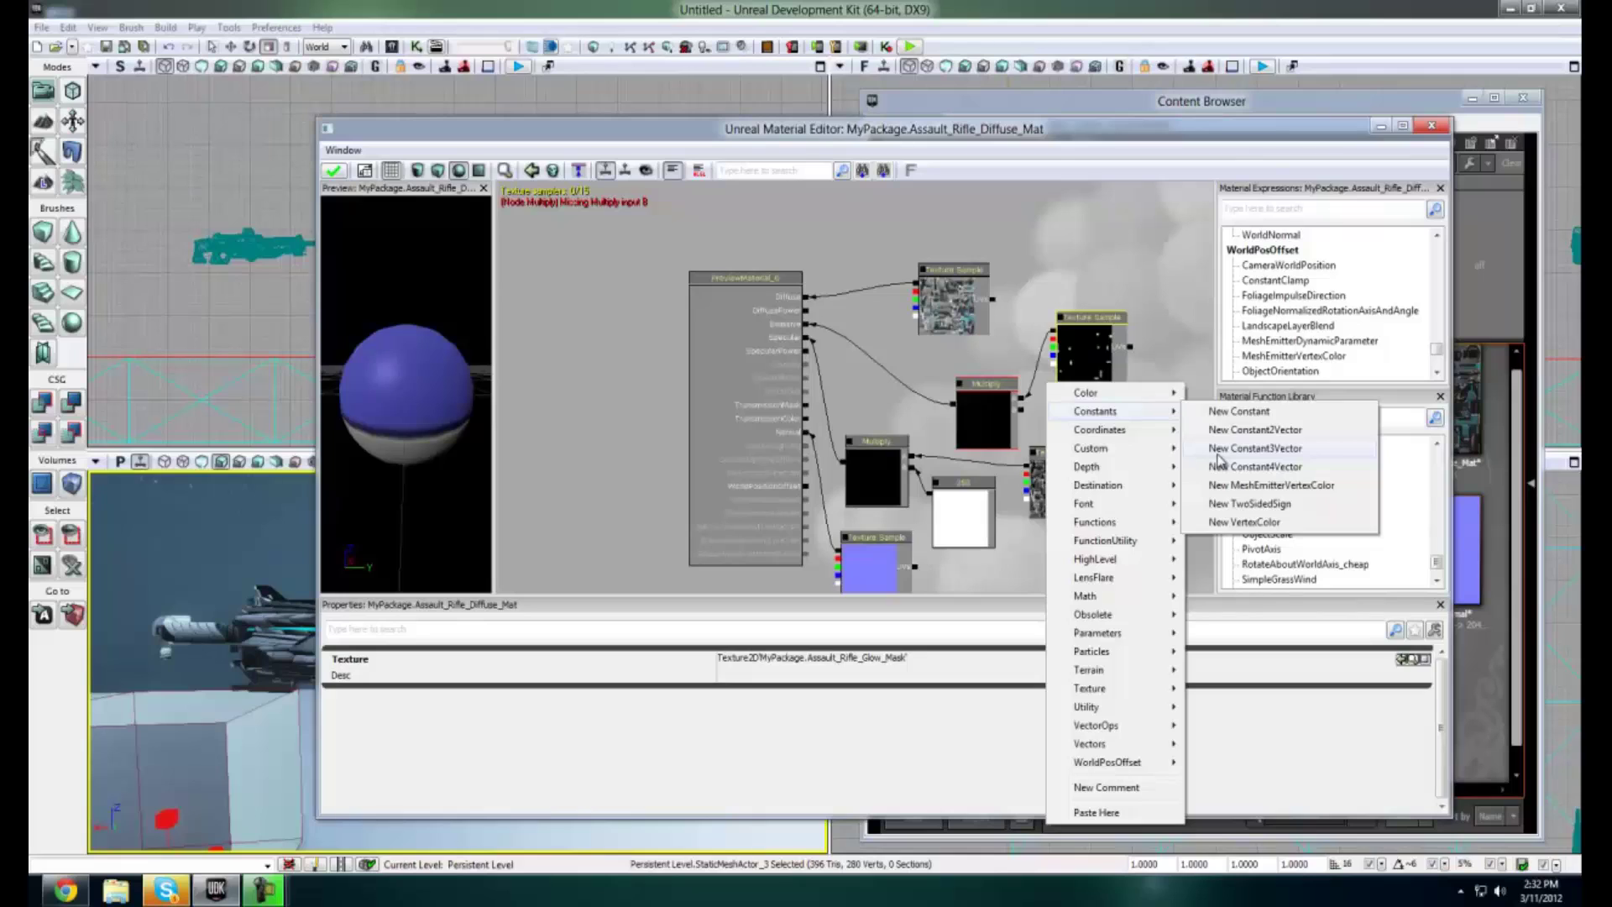
click(1255, 449)
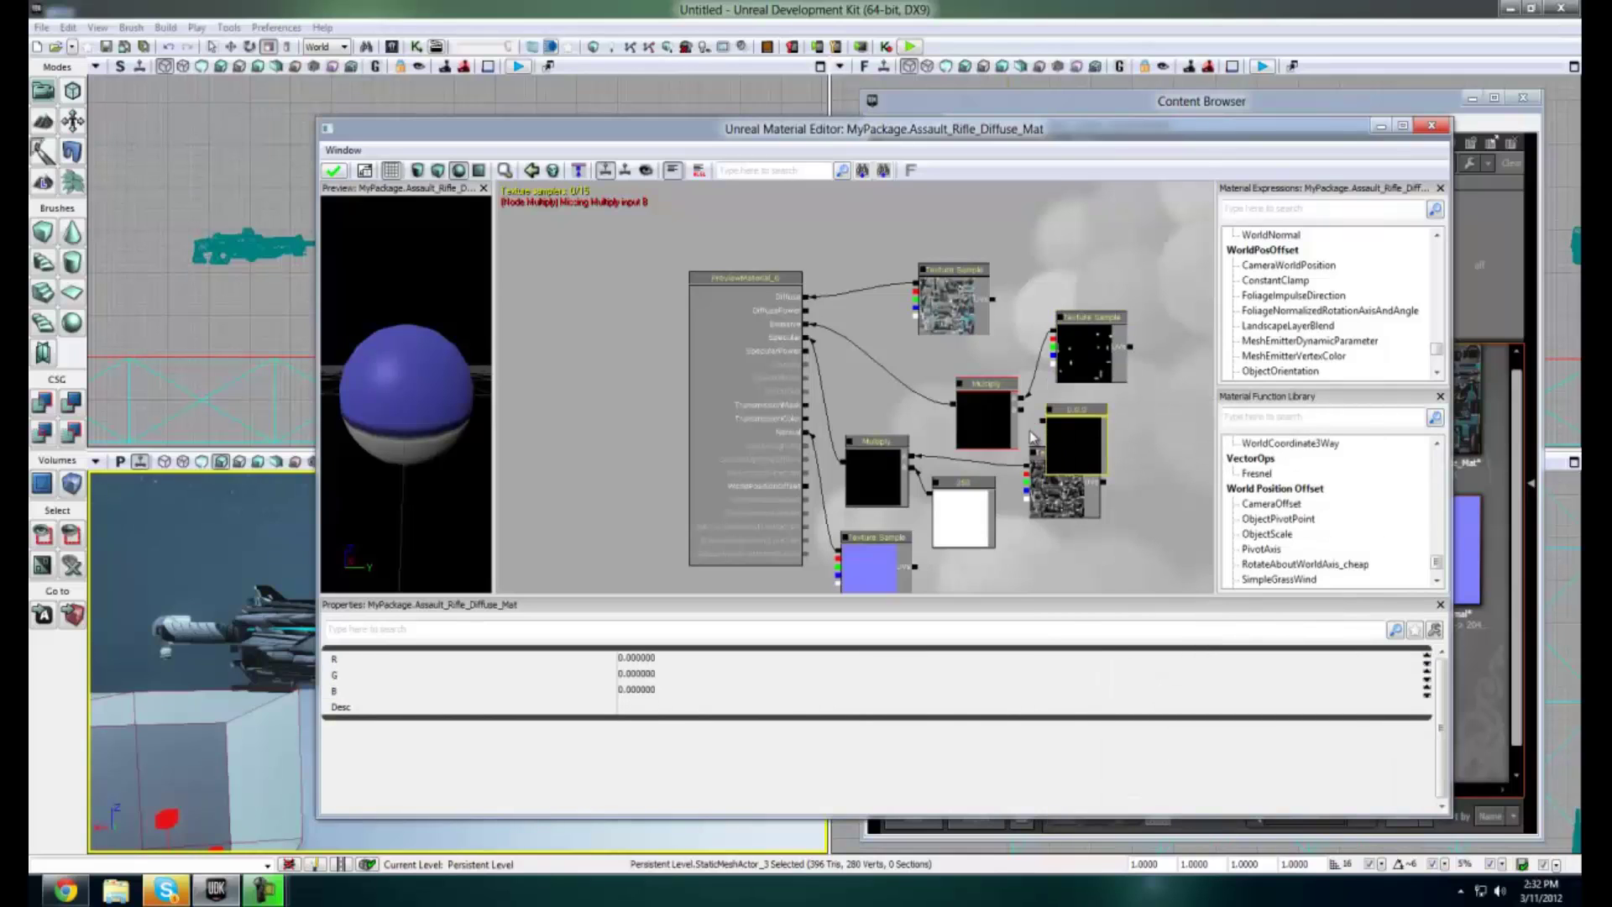
click(987, 423)
ctrl+drag(963, 417, 935, 399)
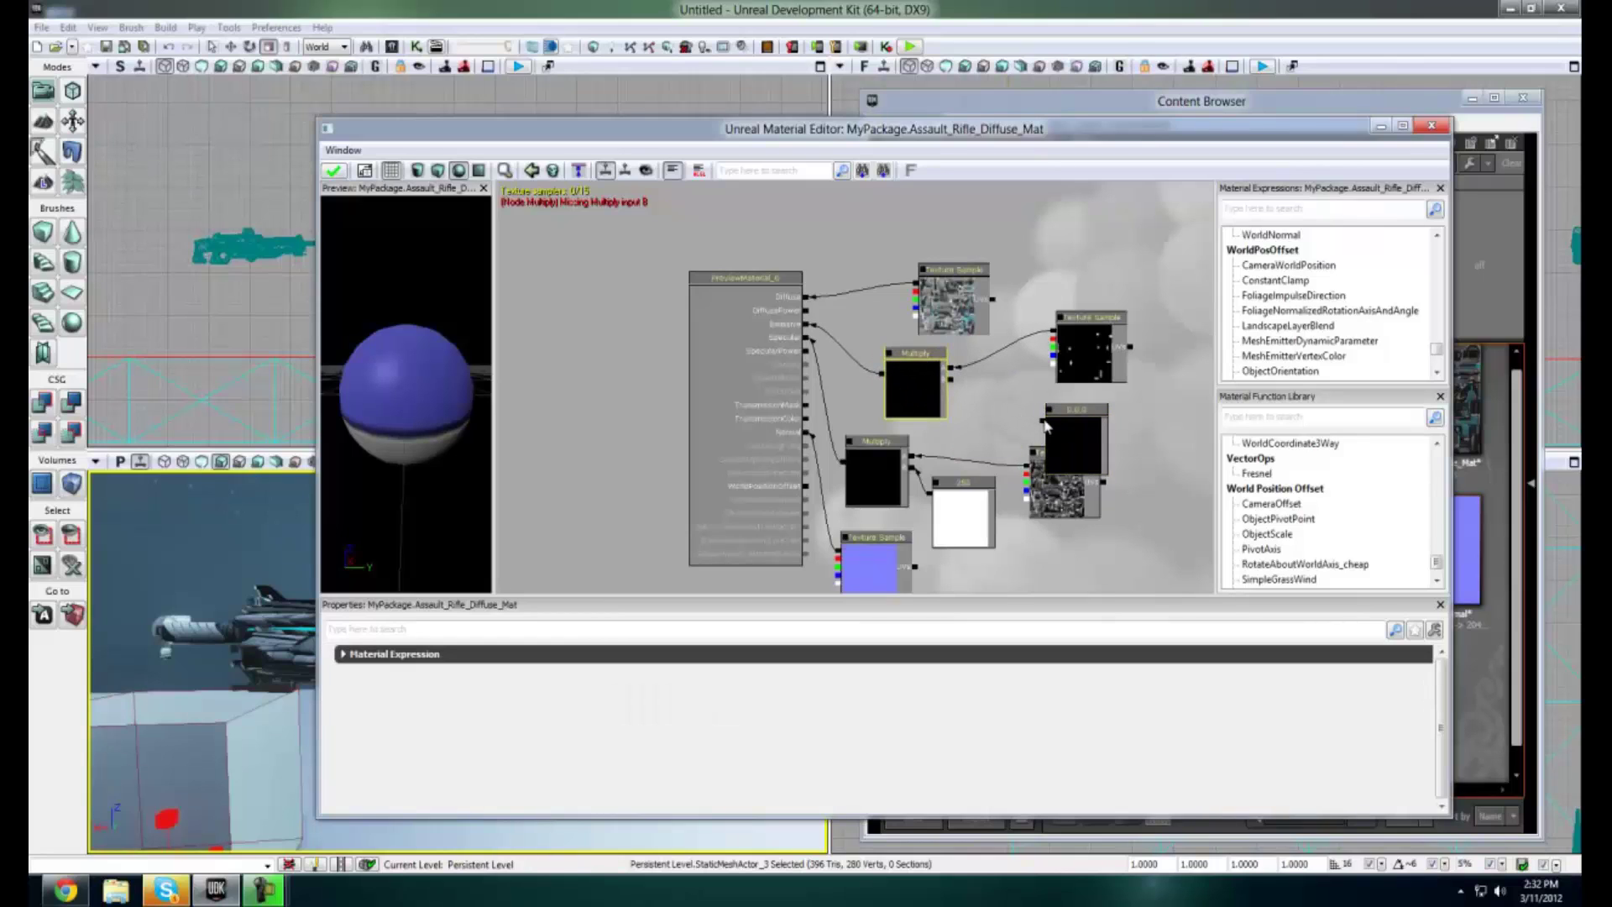
drag(1041, 424, 950, 383)
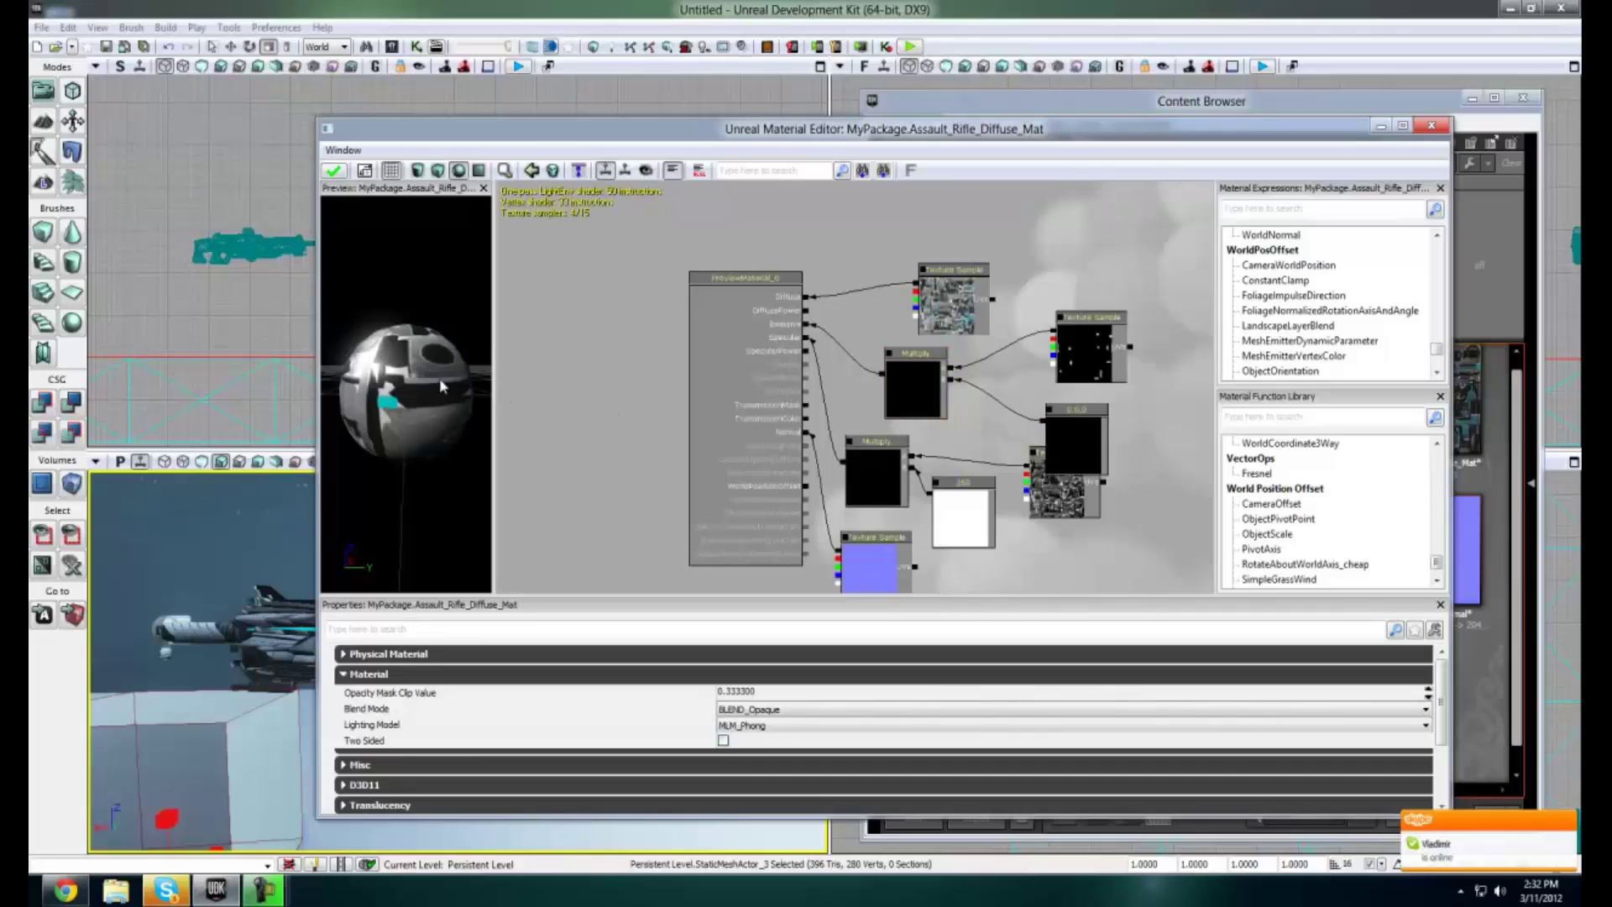
Arrange the Constant3Vector and glow mask sample beside the emissive Multiply, leaving the Constant3Vector selected
drag(1049, 427, 974, 395)
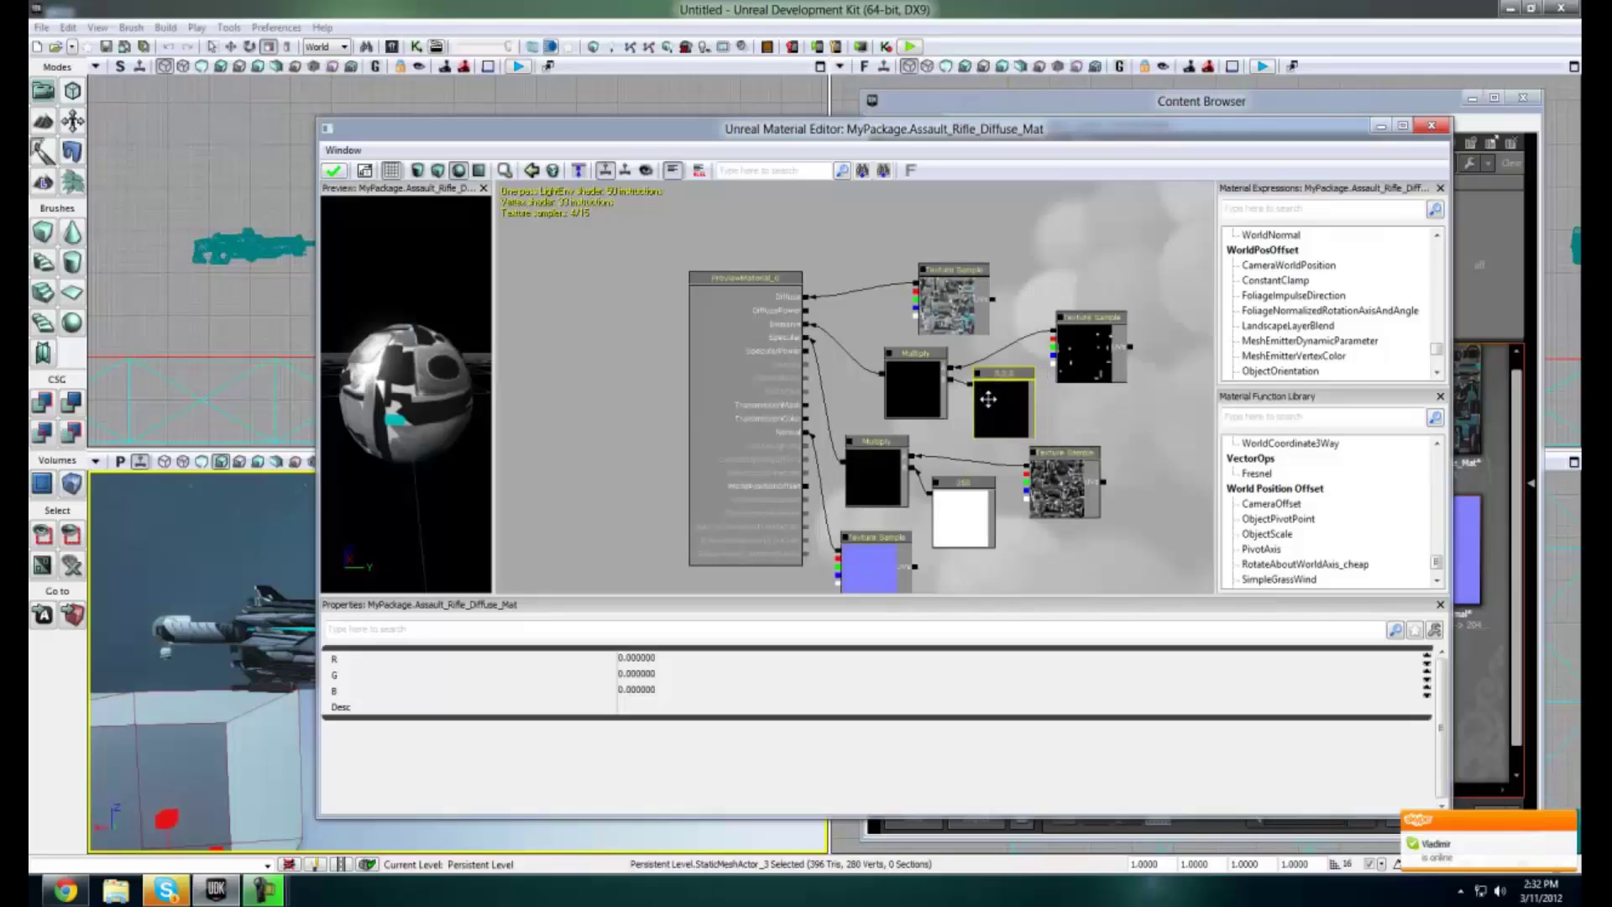
click(1076, 349)
drag(1089, 361, 1085, 342)
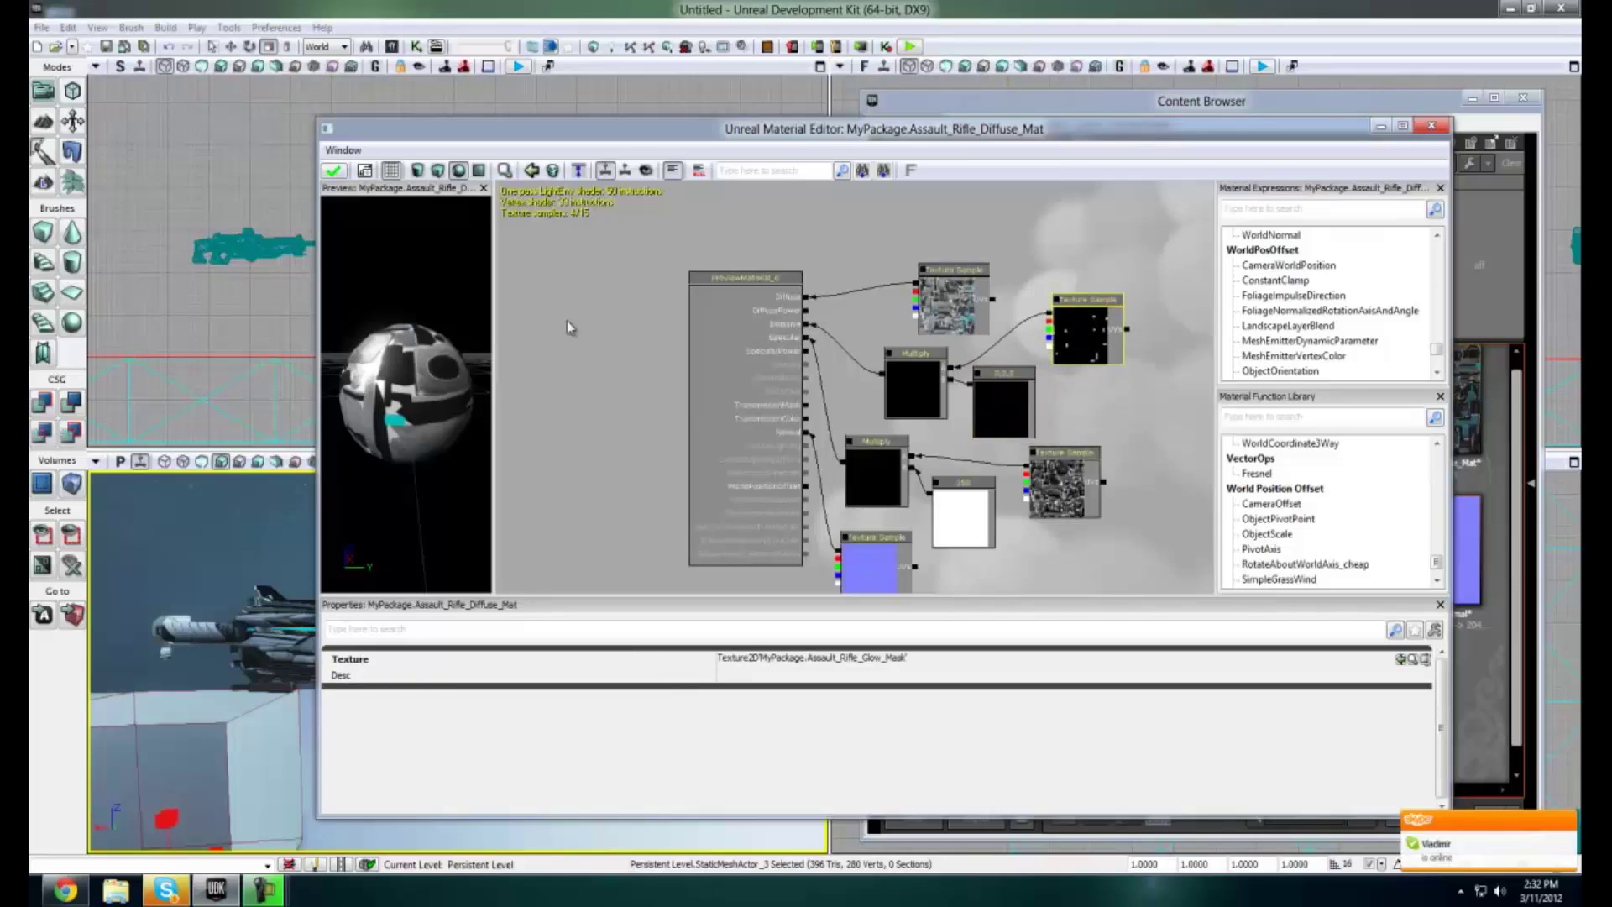
click(996, 412)
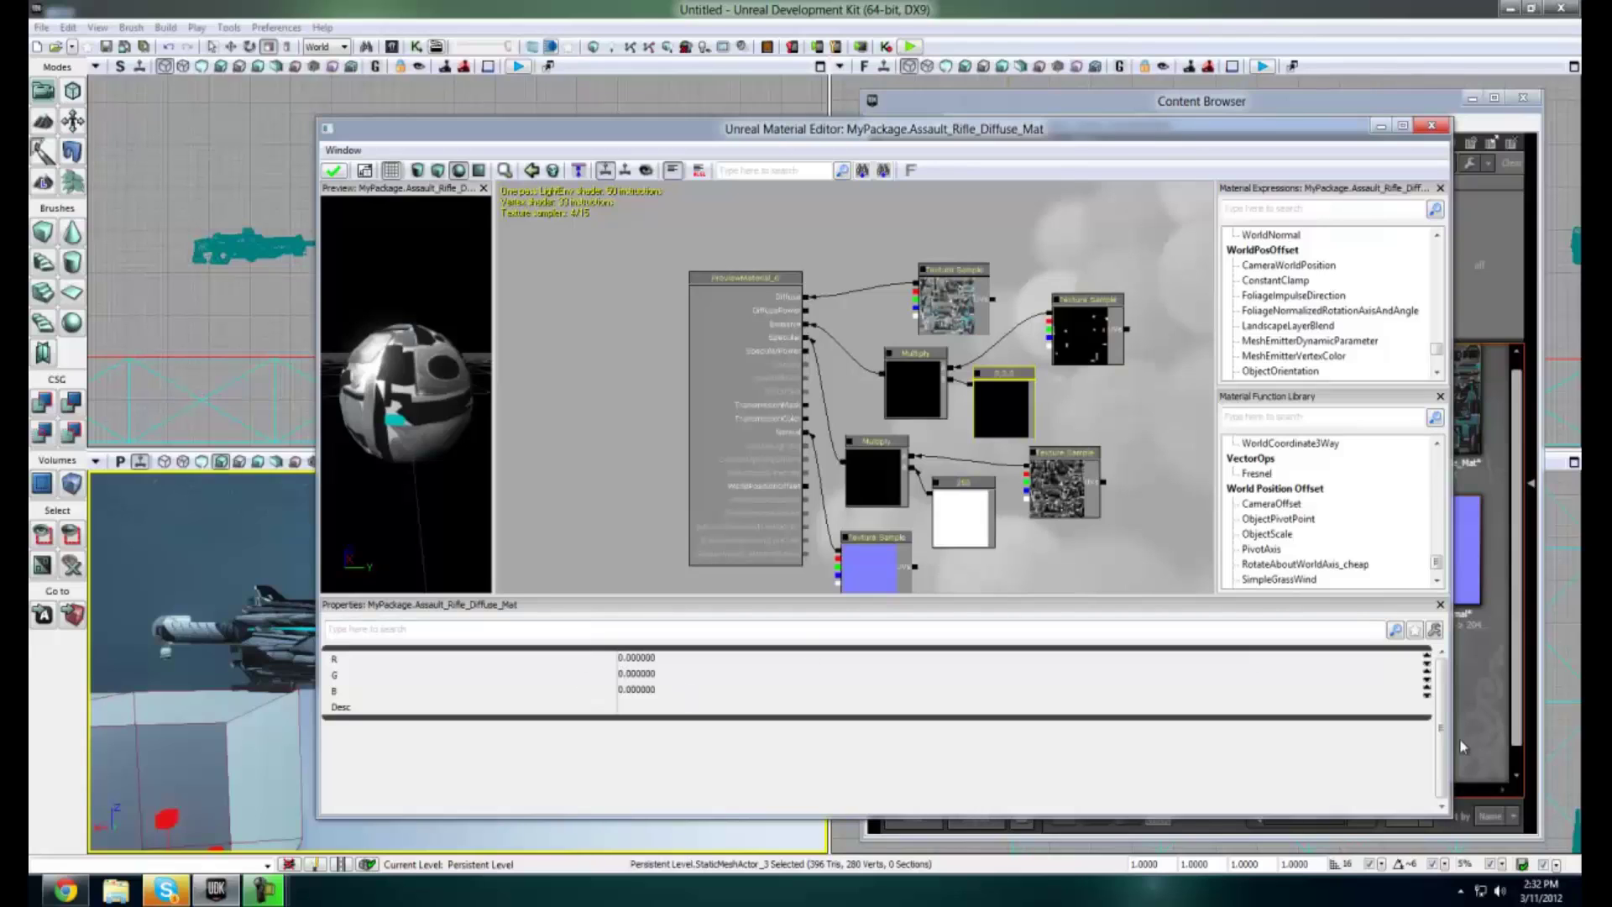
Set the Constant3Vector's R, G and B values to 1 and check the glow on the preview sphere
click(690, 677)
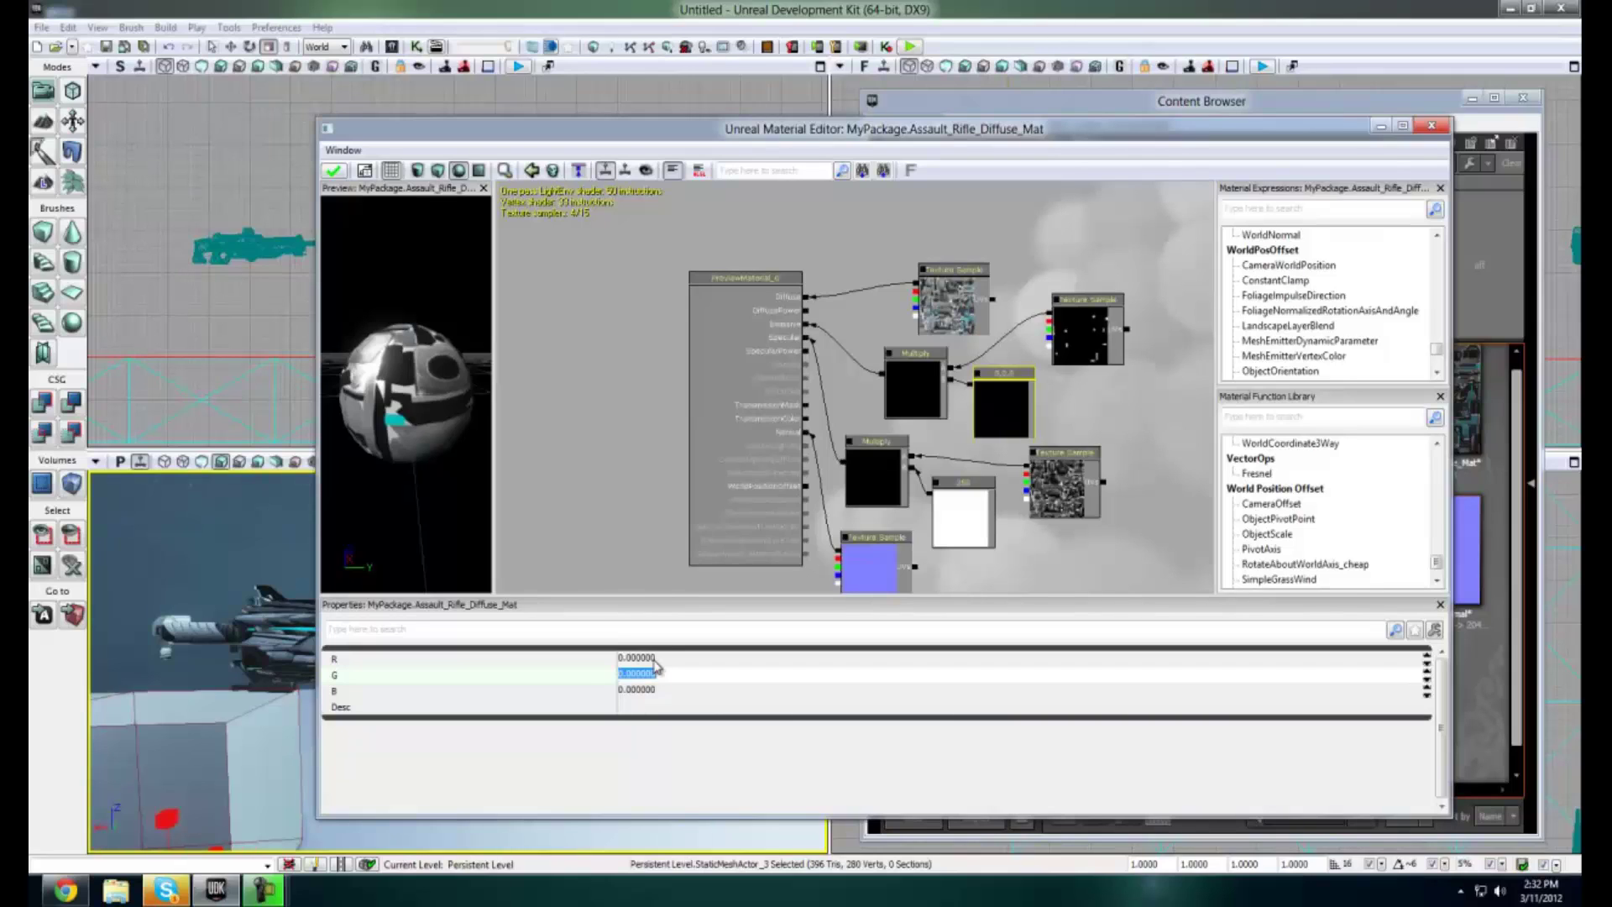
click(654, 660)
text(1)
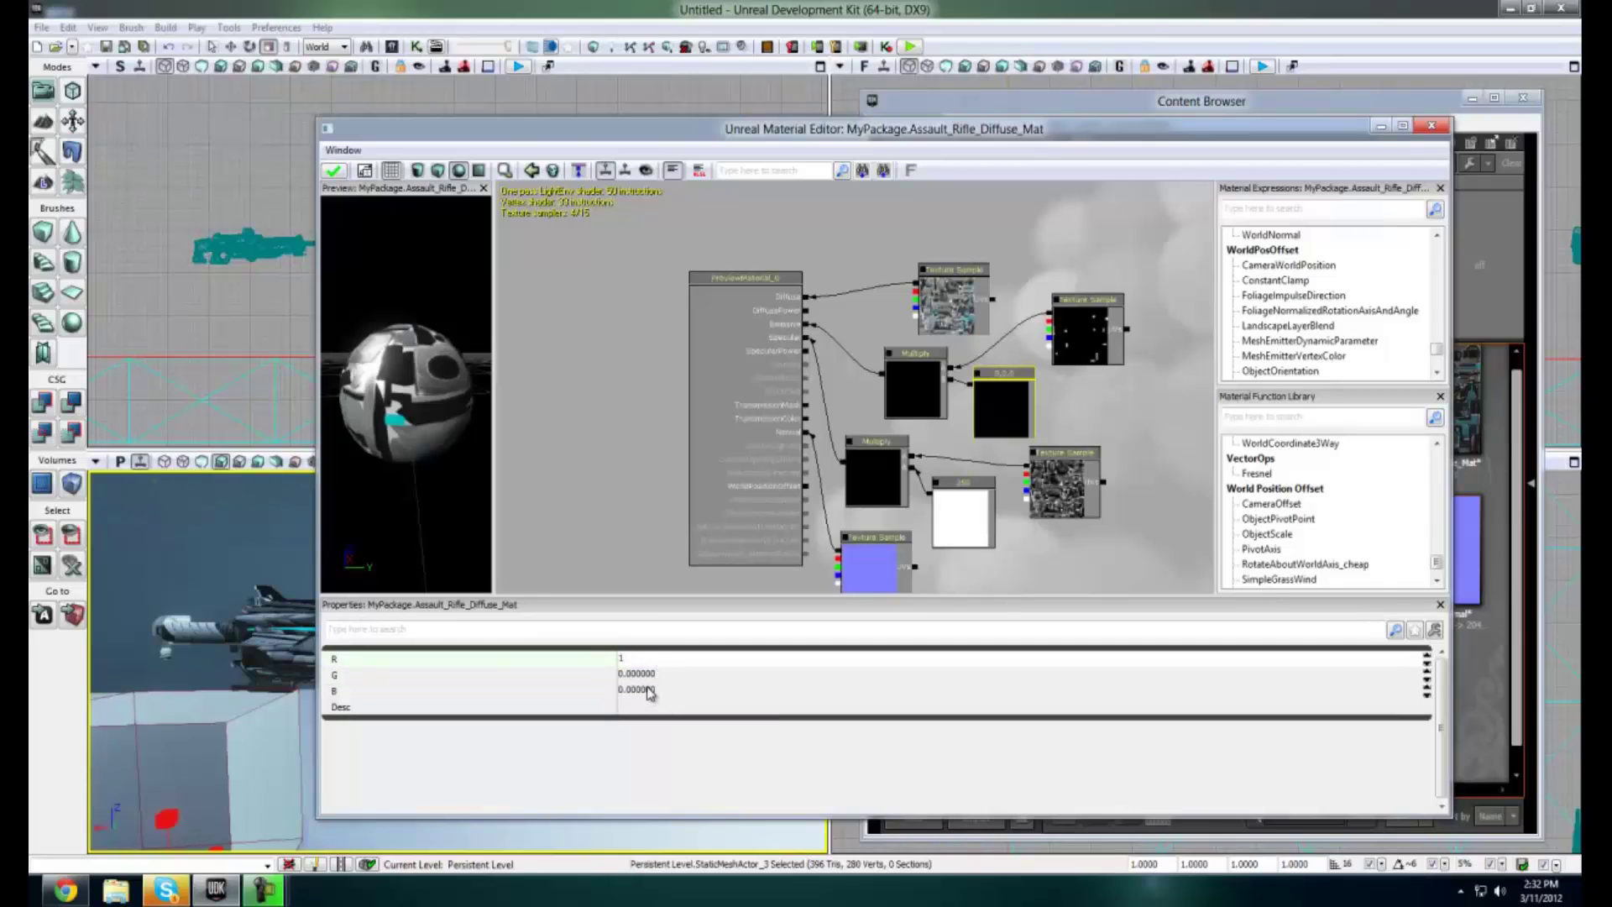
click(638, 674)
text(1)
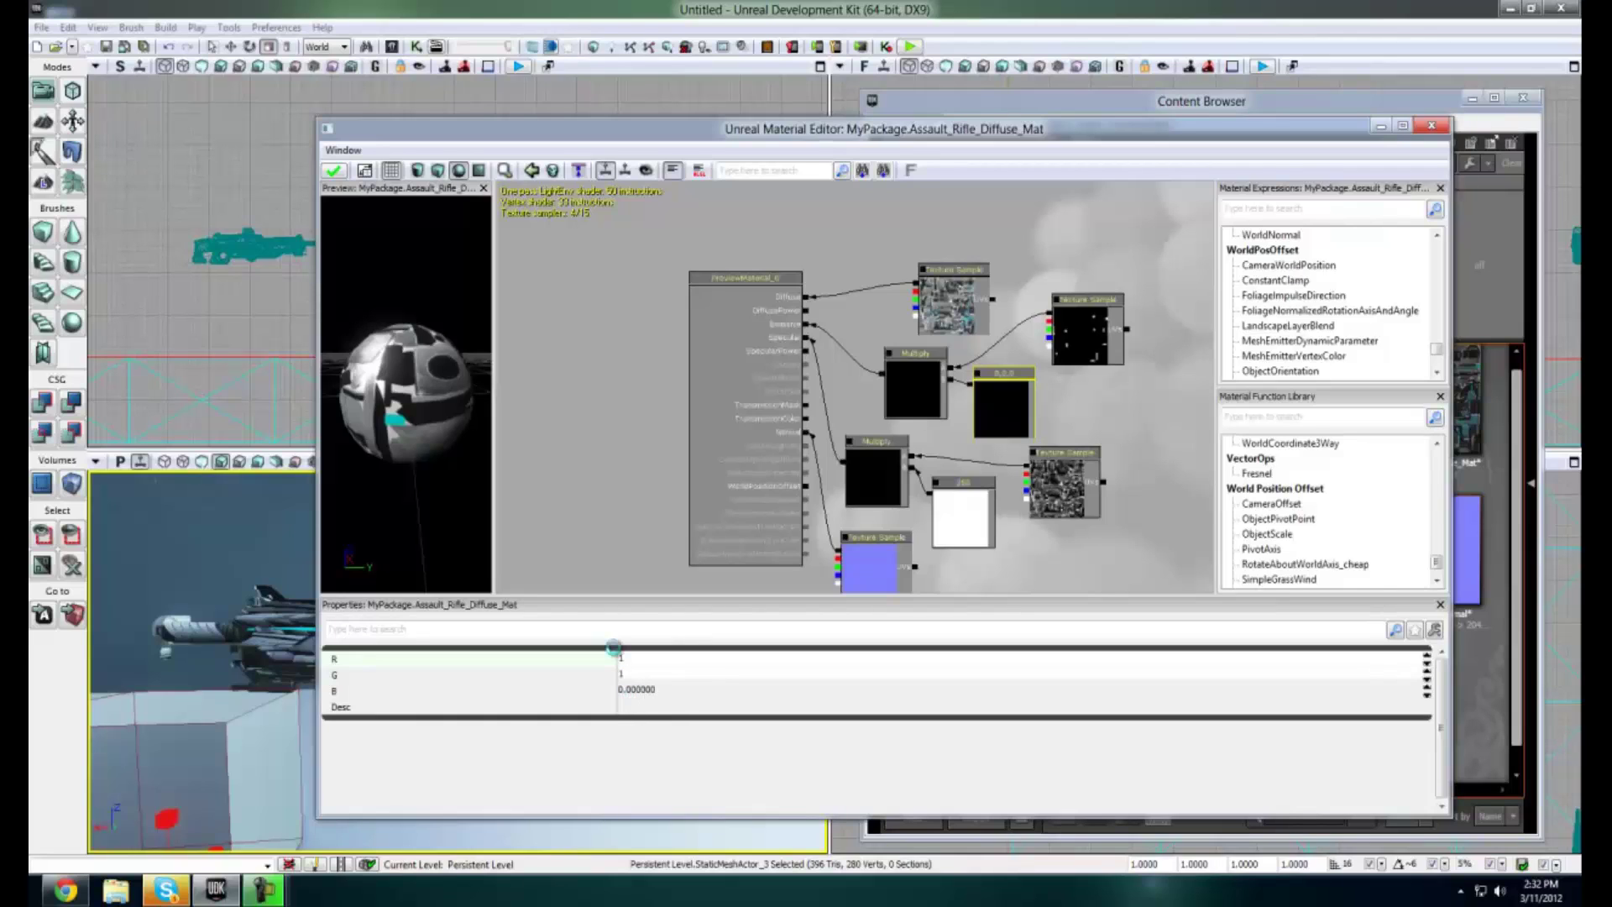
click(565, 693)
text(1)
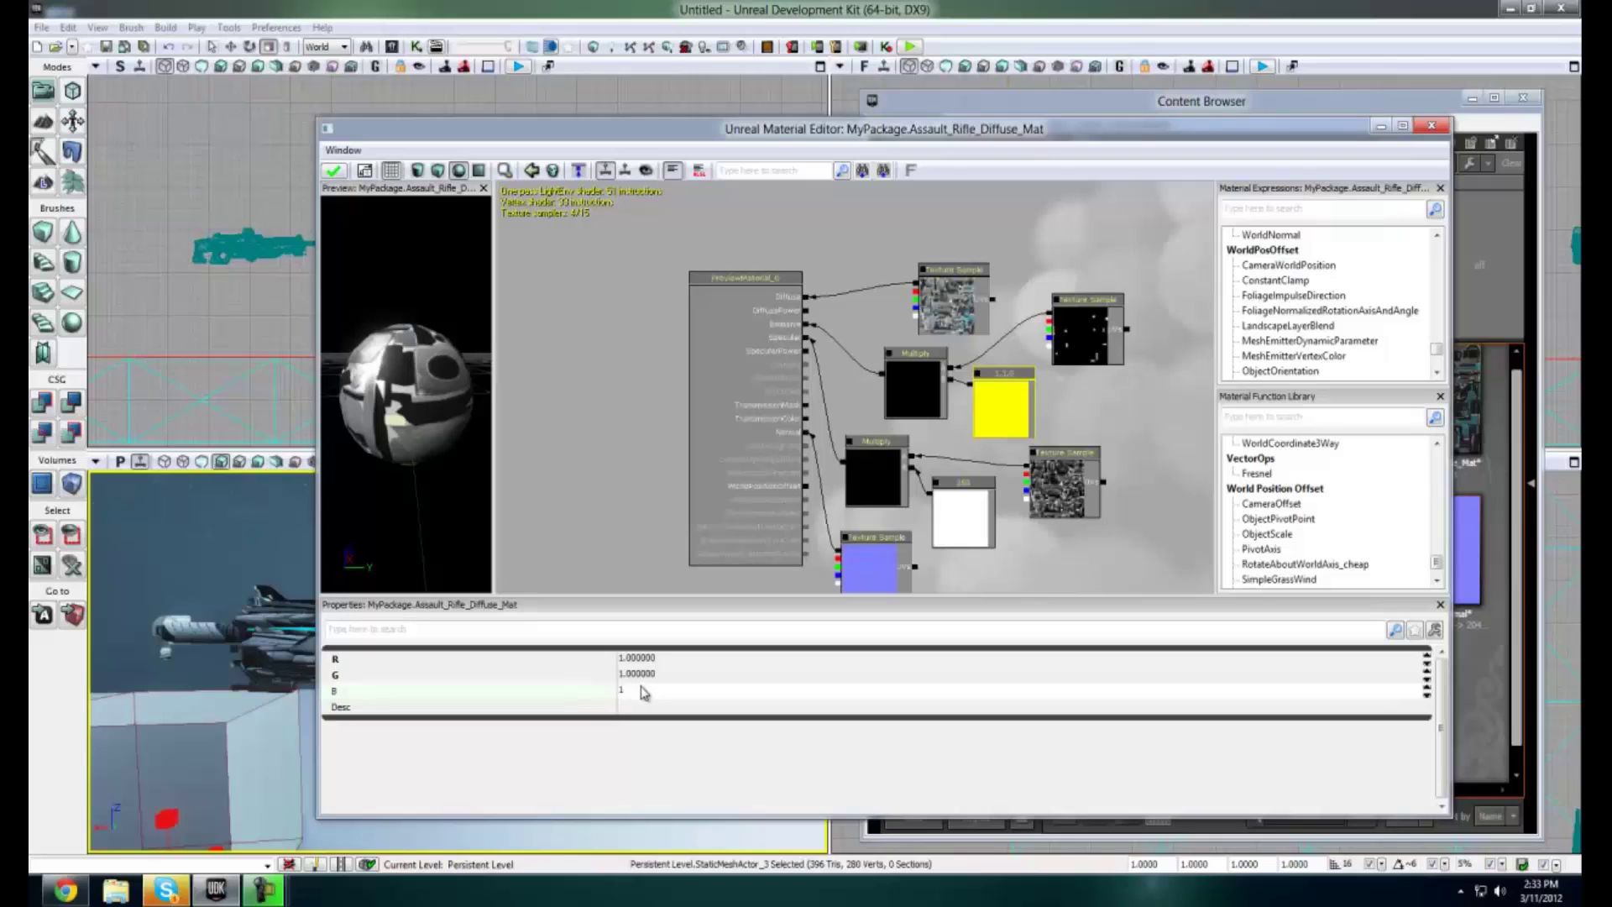
key(Up)
drag(389, 465, 428, 451)
Change the Constant3Vector to R 0, G 250 and B 250 for a cyan glow and check the preview sphere
click(650, 674)
click(647, 663)
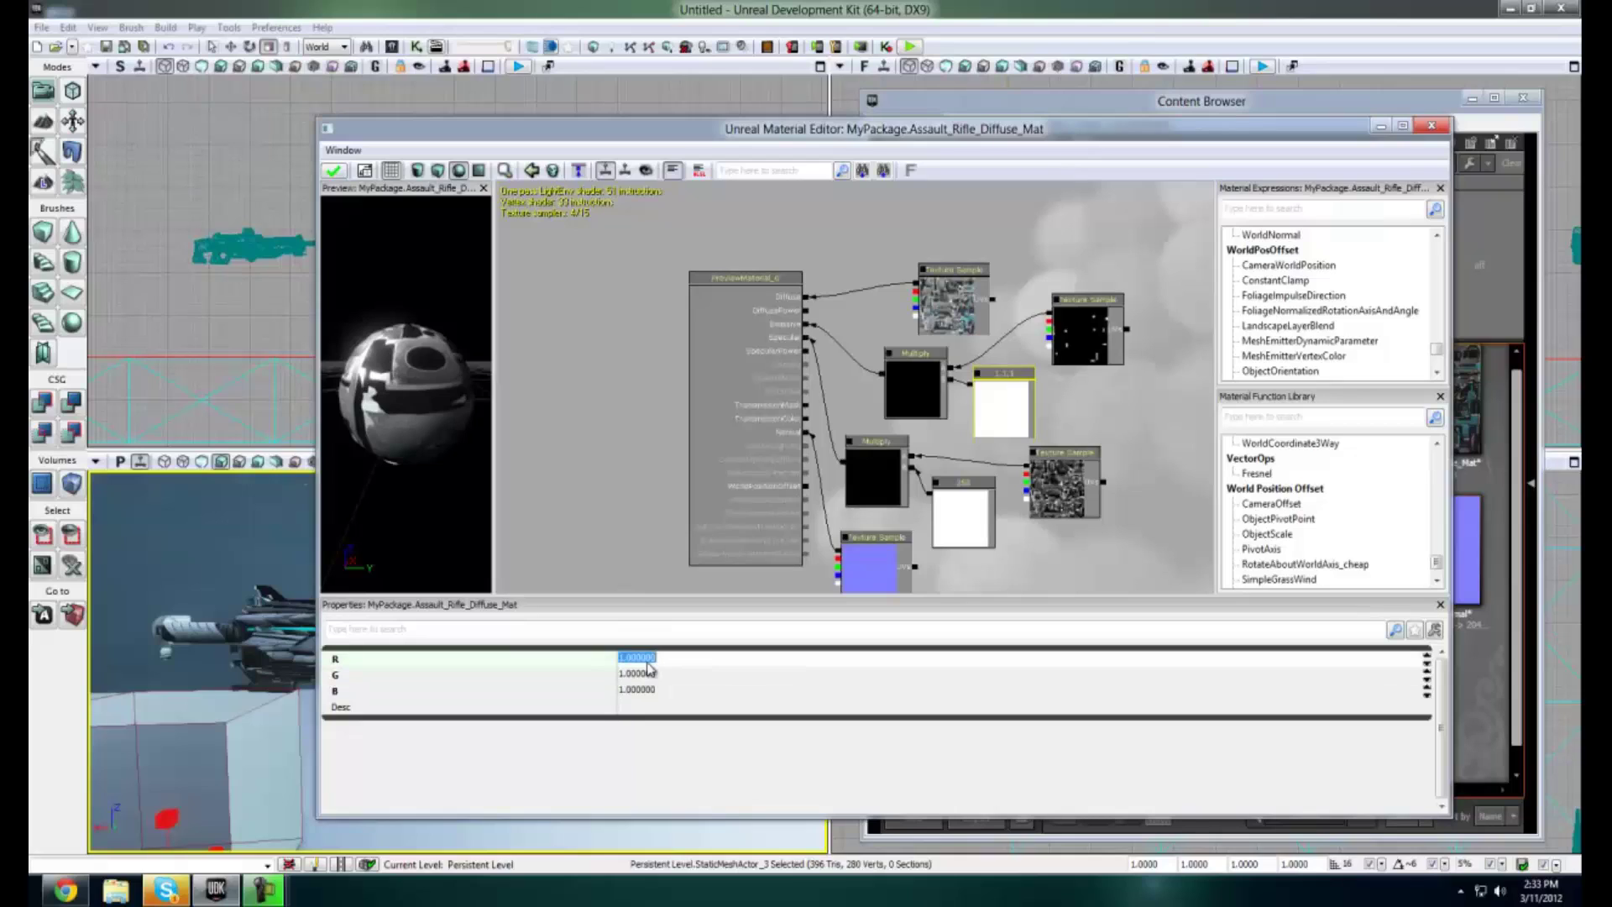
text(0)
click(648, 676)
text(250)
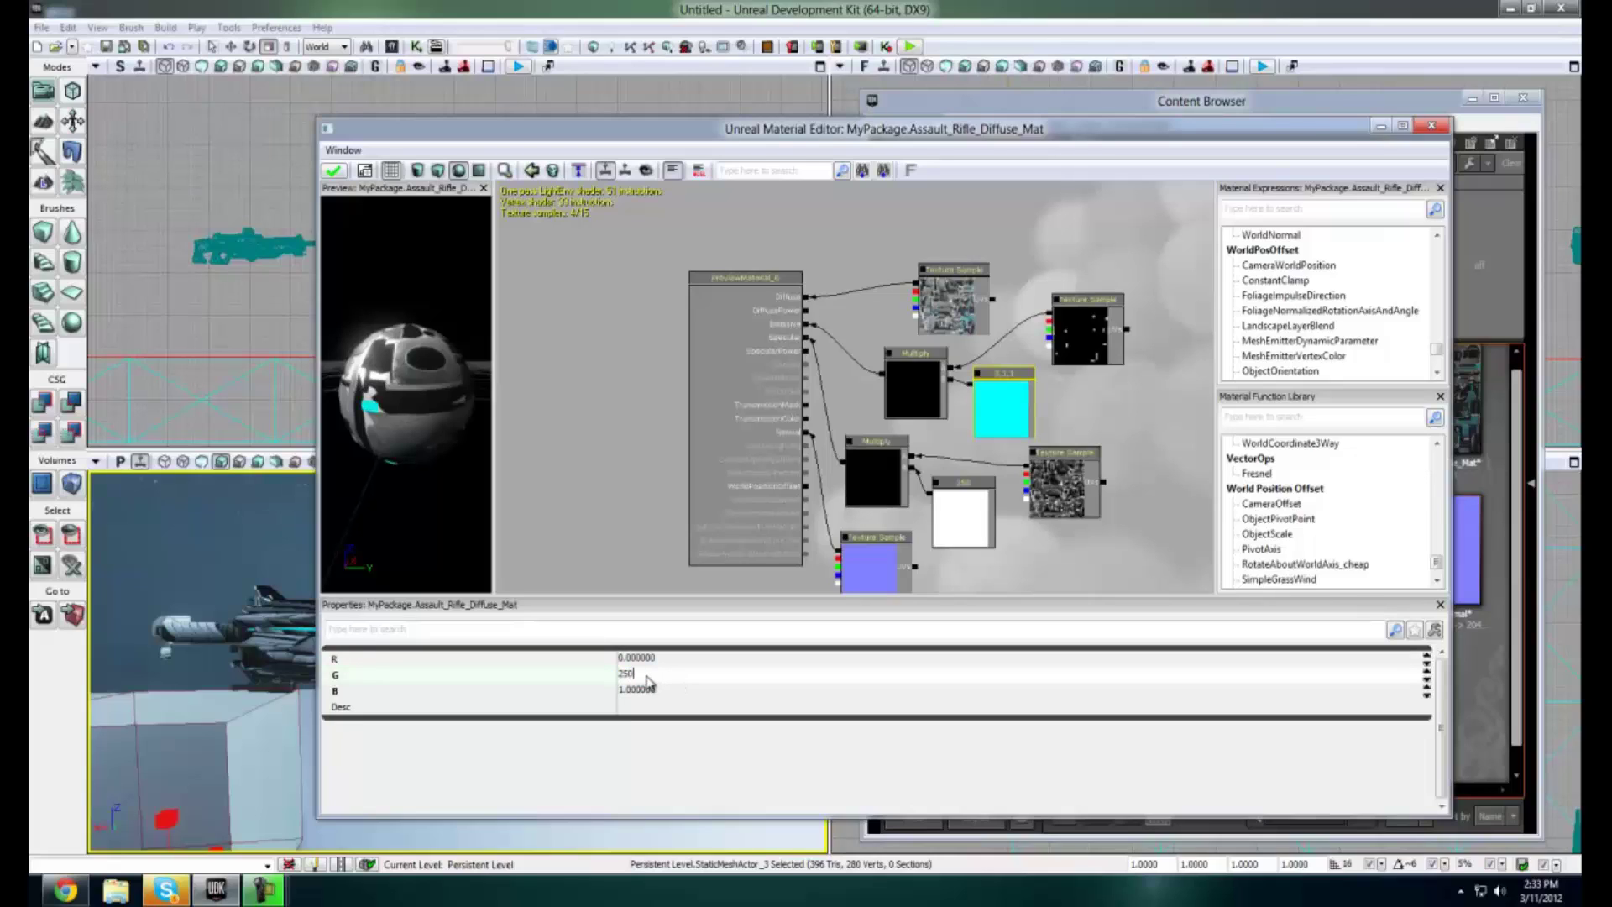
key(Return)
key(Tab)
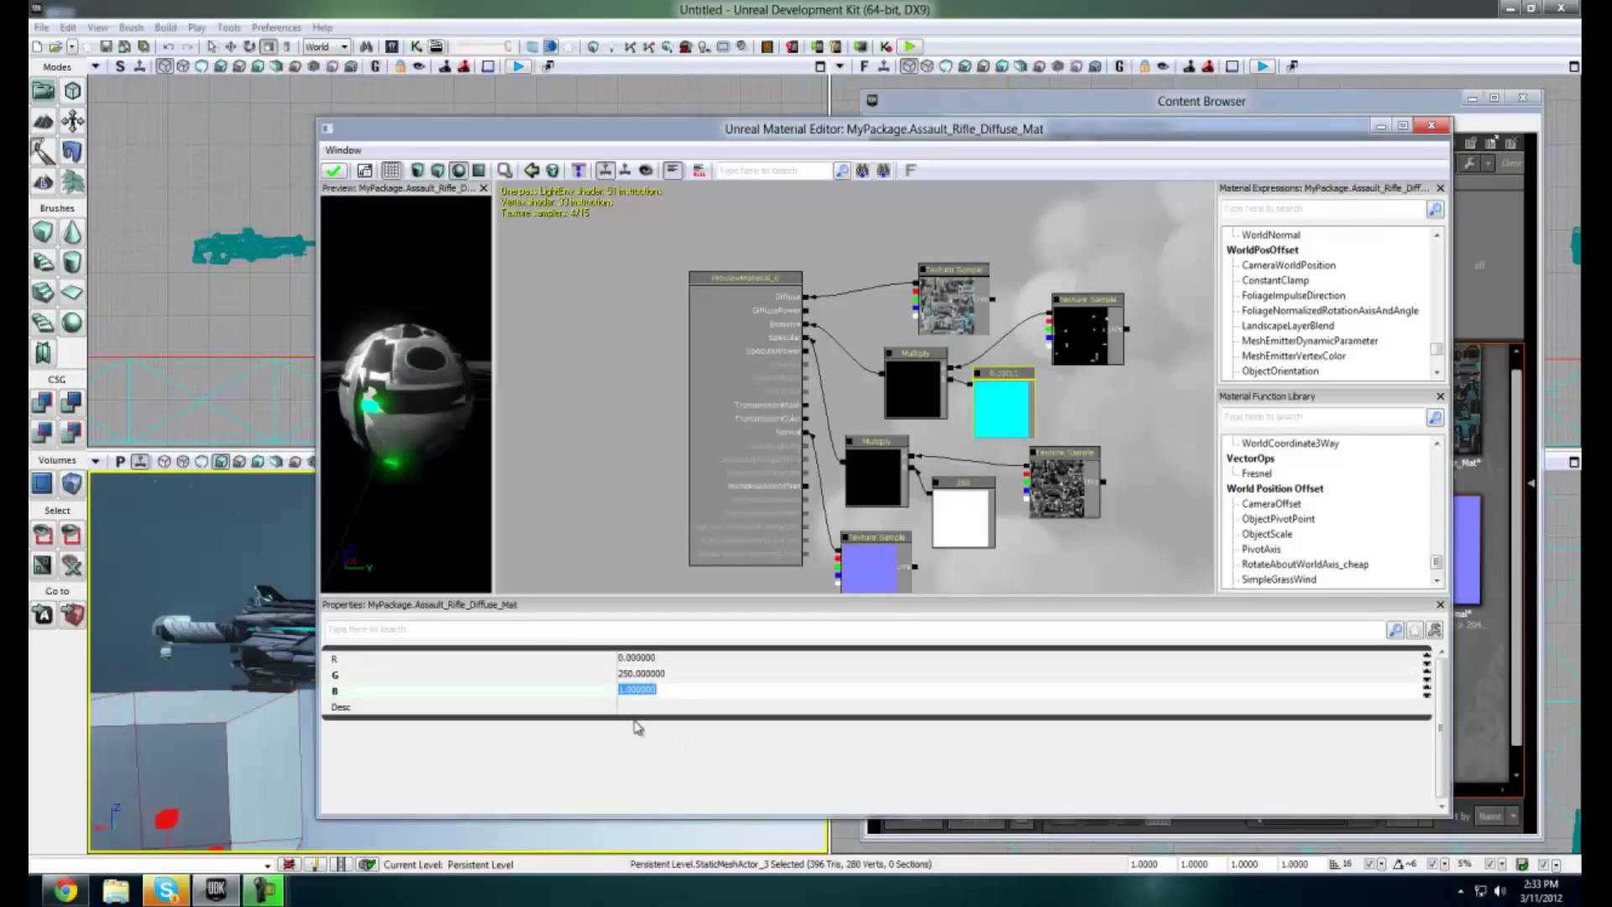
text(250)
key(Return)
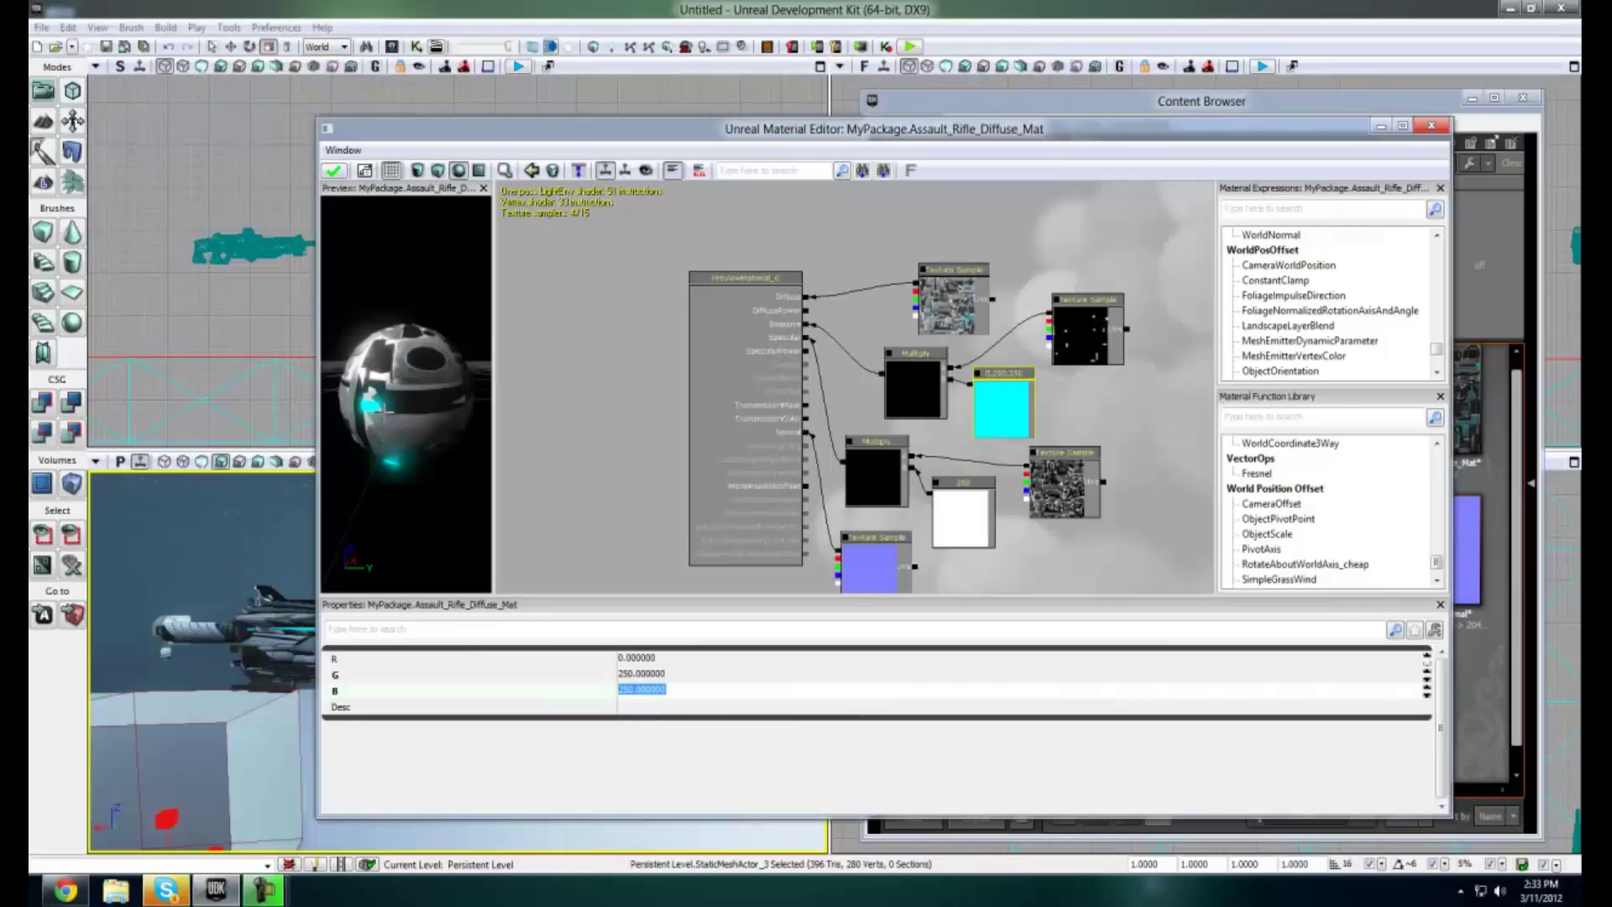
drag(382, 410, 322, 459)
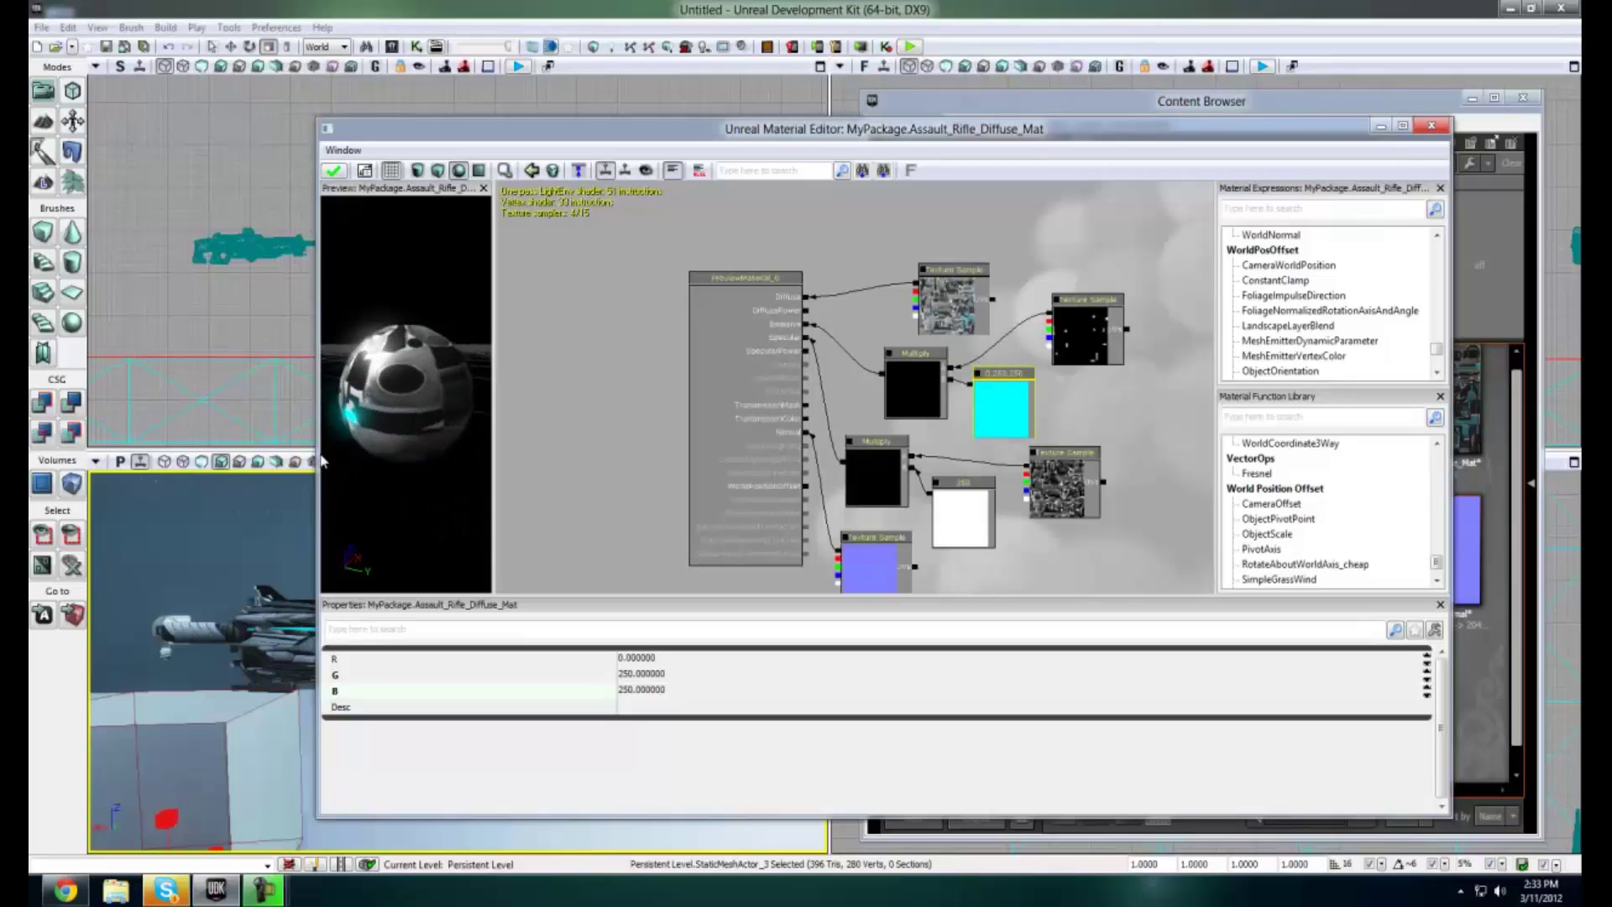
Apply the changes to Assault_Rifle_Diffuse_Mat and close the material editor
click(336, 172)
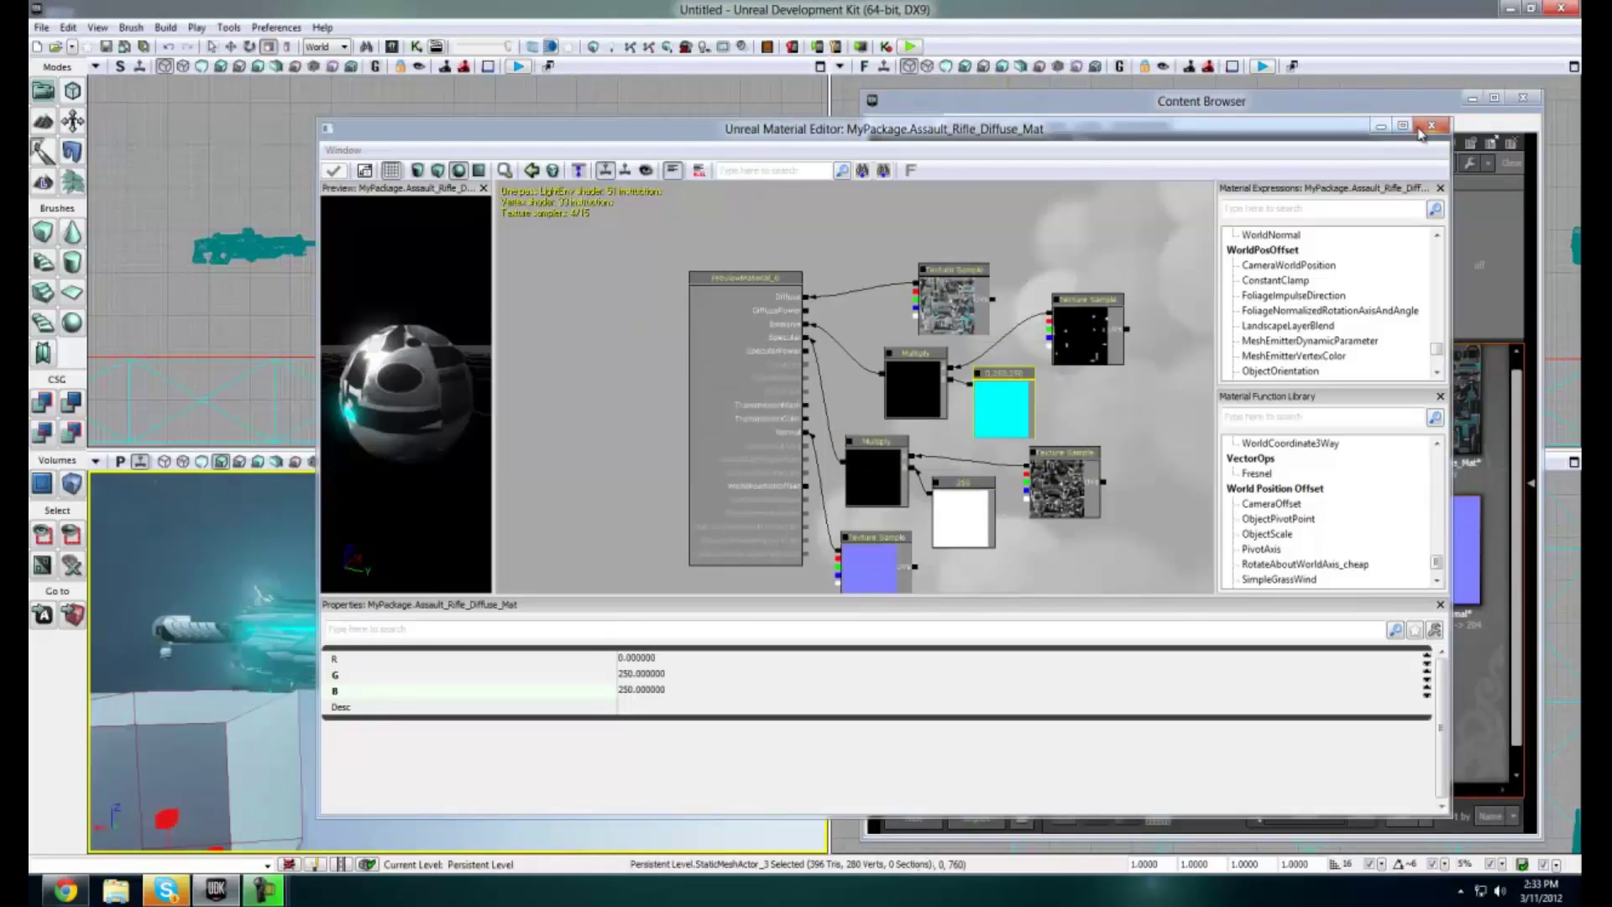
click(1420, 131)
key(alt+F4)
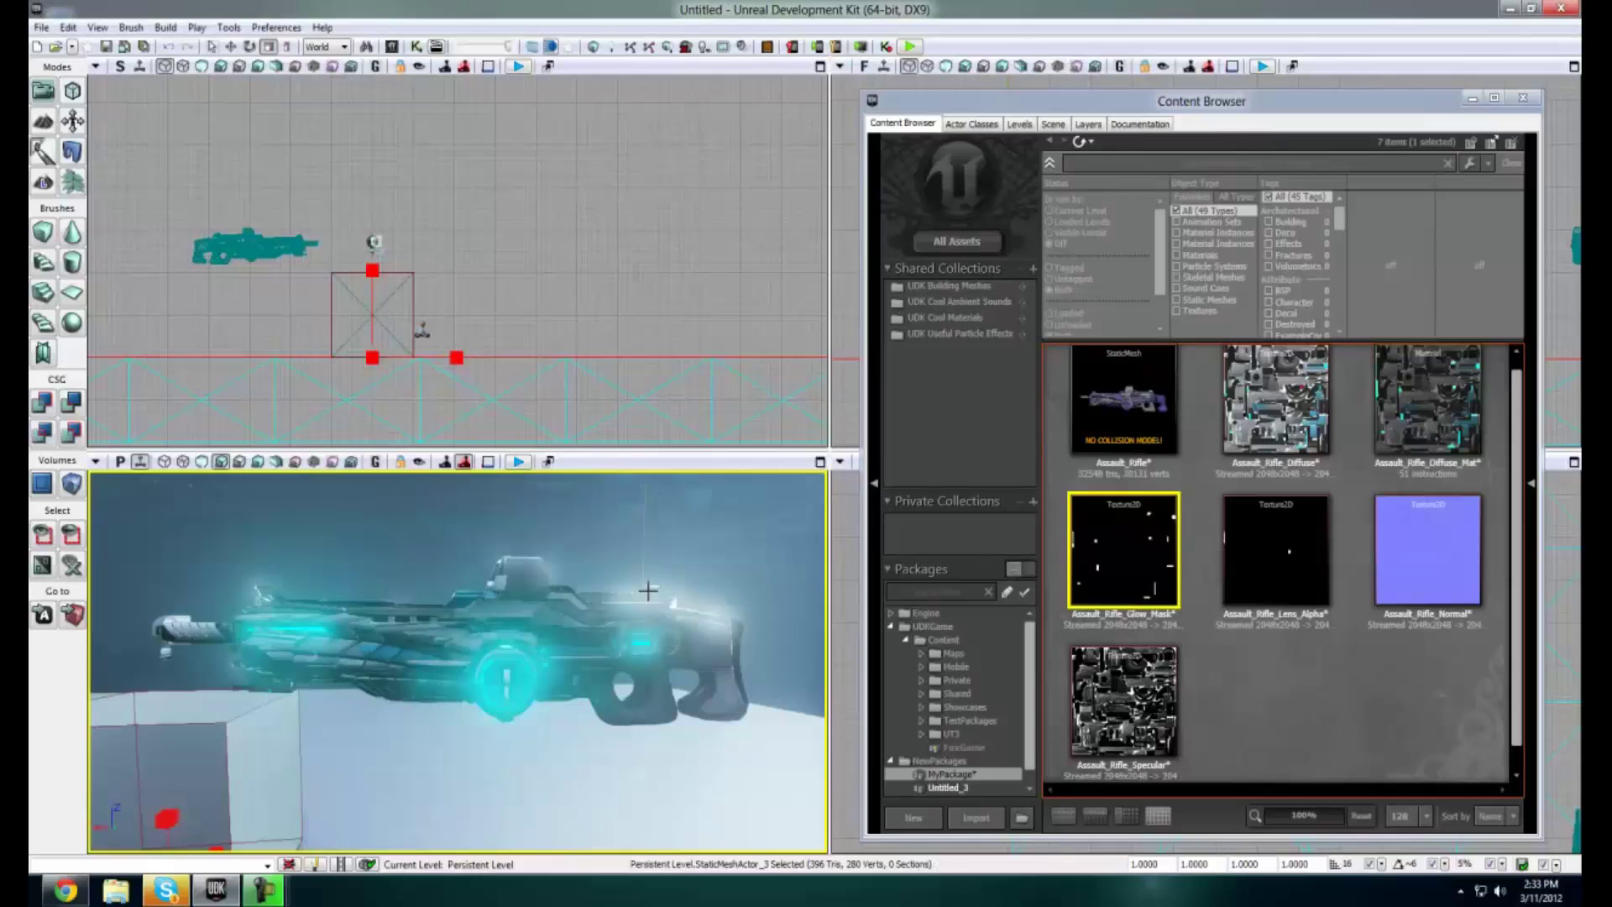
Inspect the rifle's glow in the perspective viewport
right_click(674, 724)
click(623, 728)
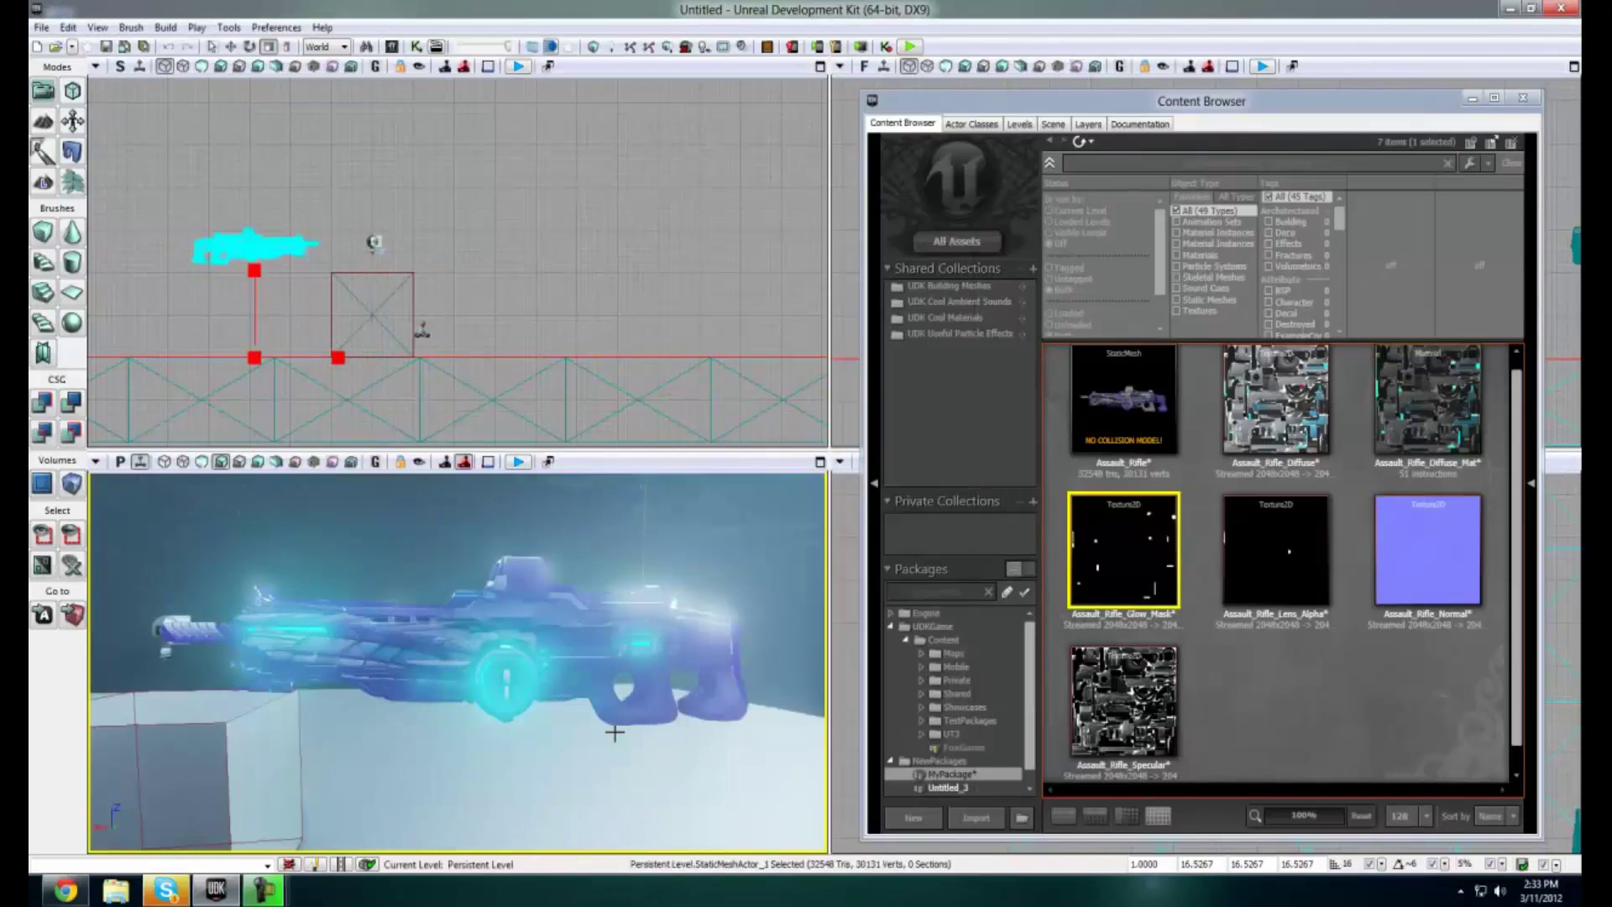
click(615, 733)
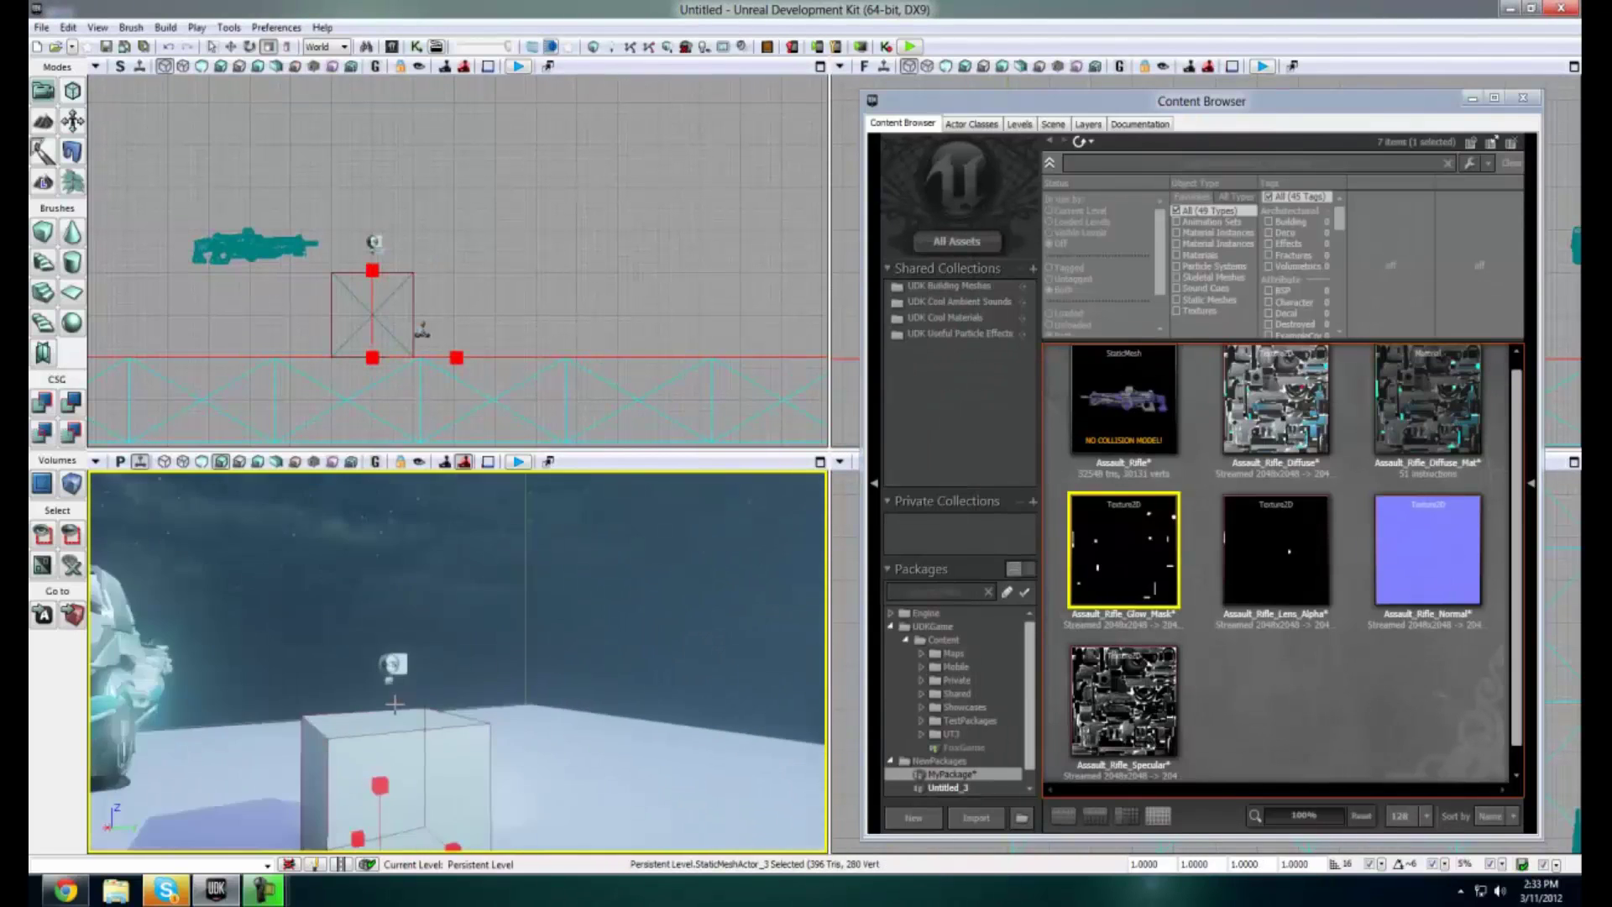
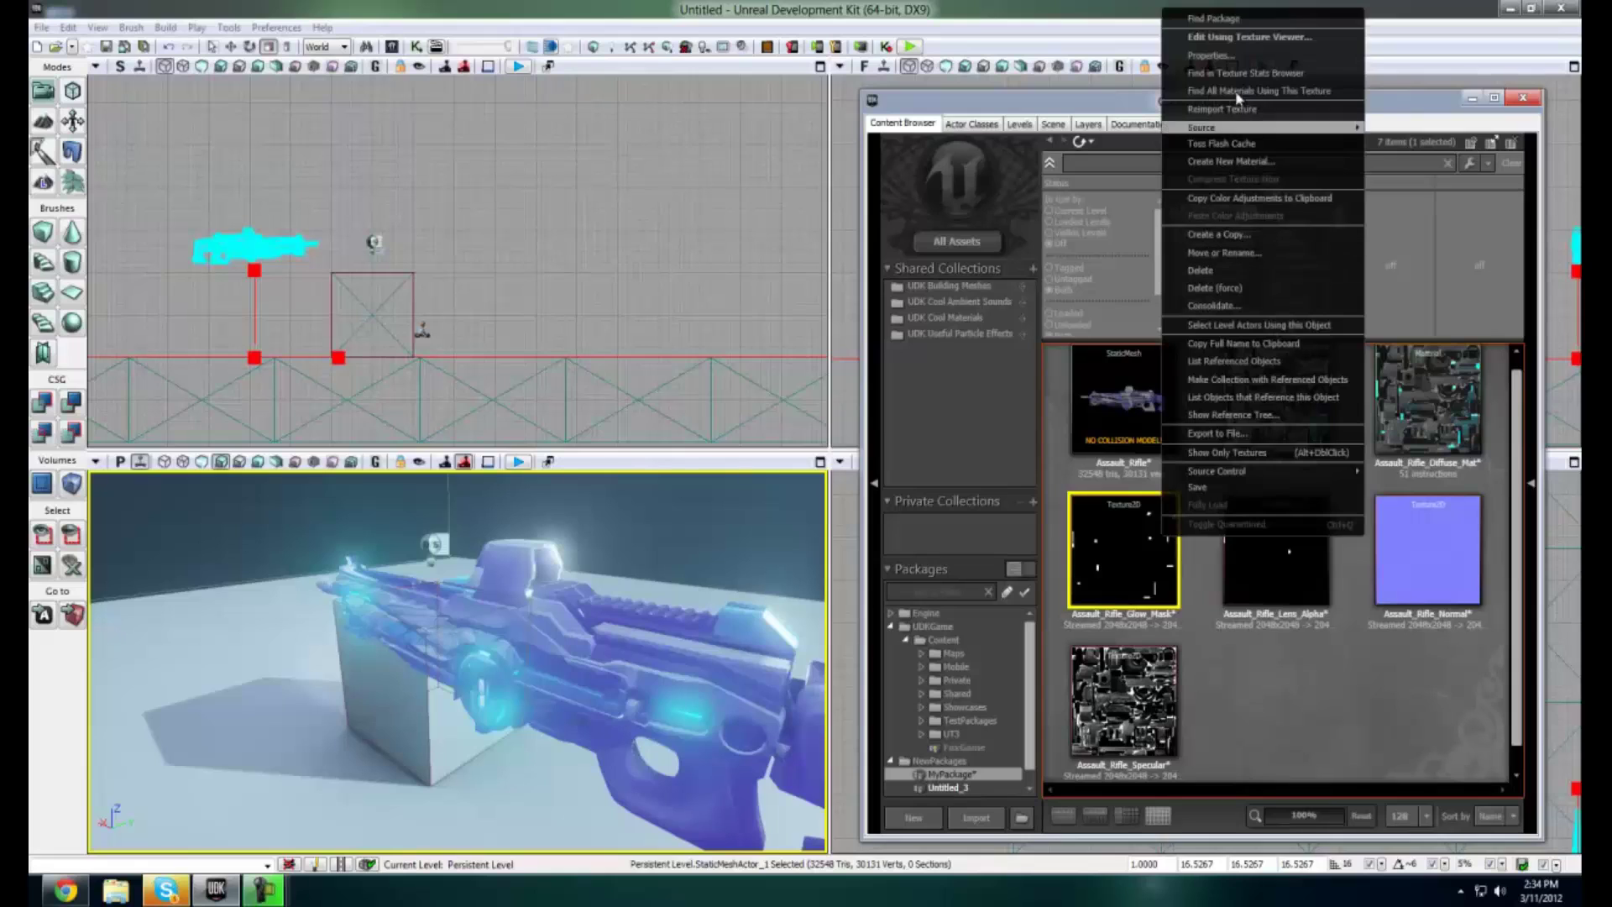
Look at the texture properties of Assault_Rifle_Glow_Mask and close them
click(1227, 42)
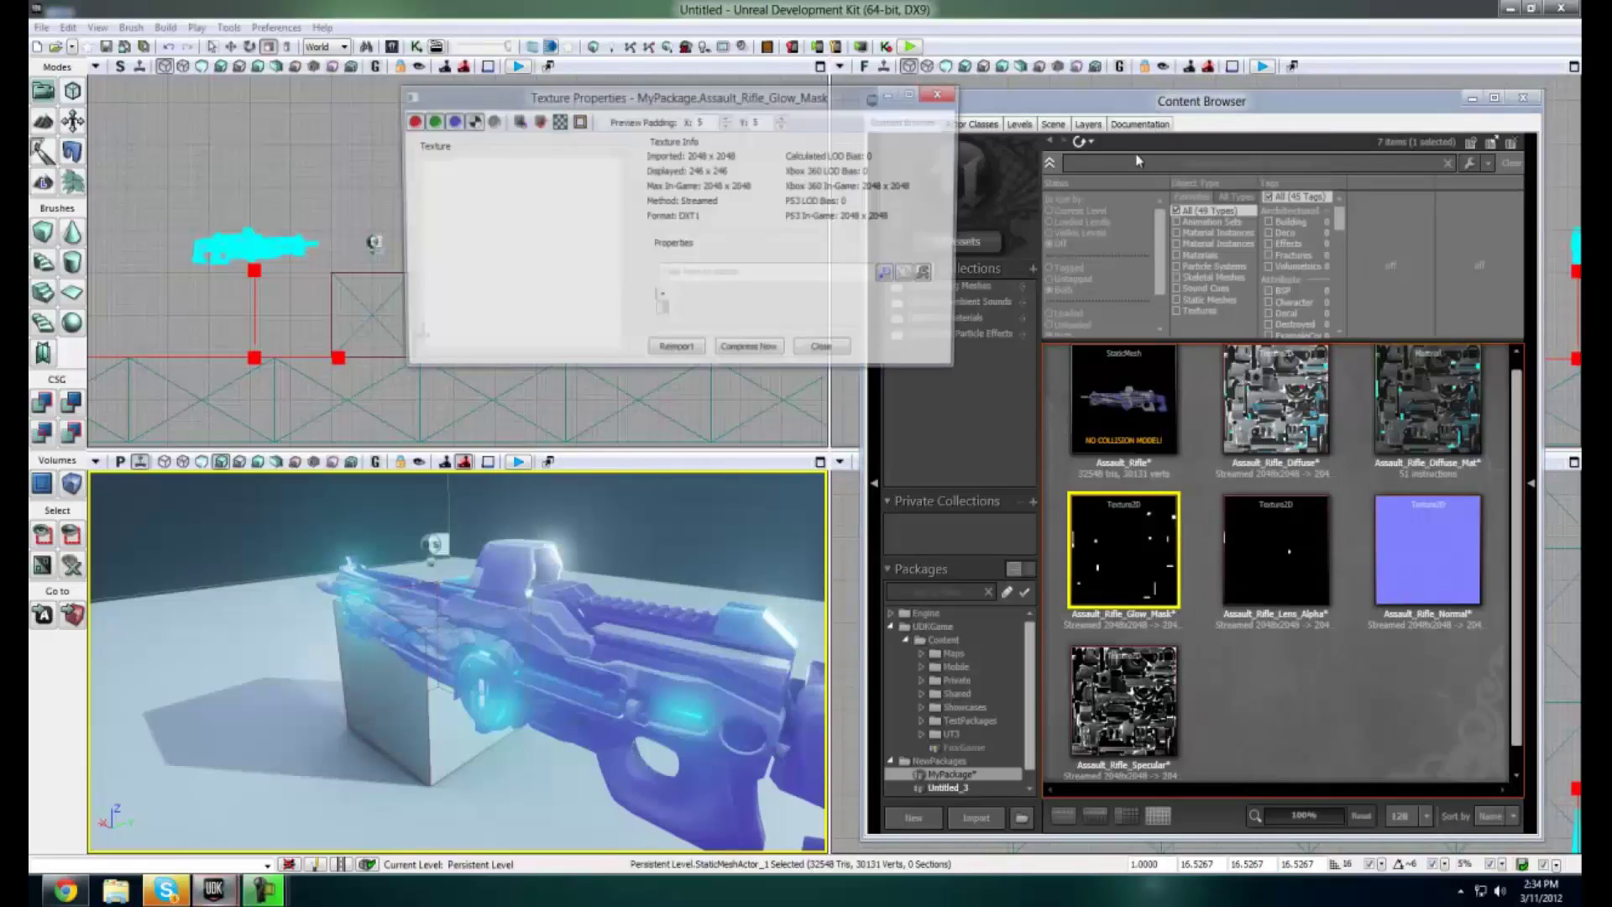
click(842, 347)
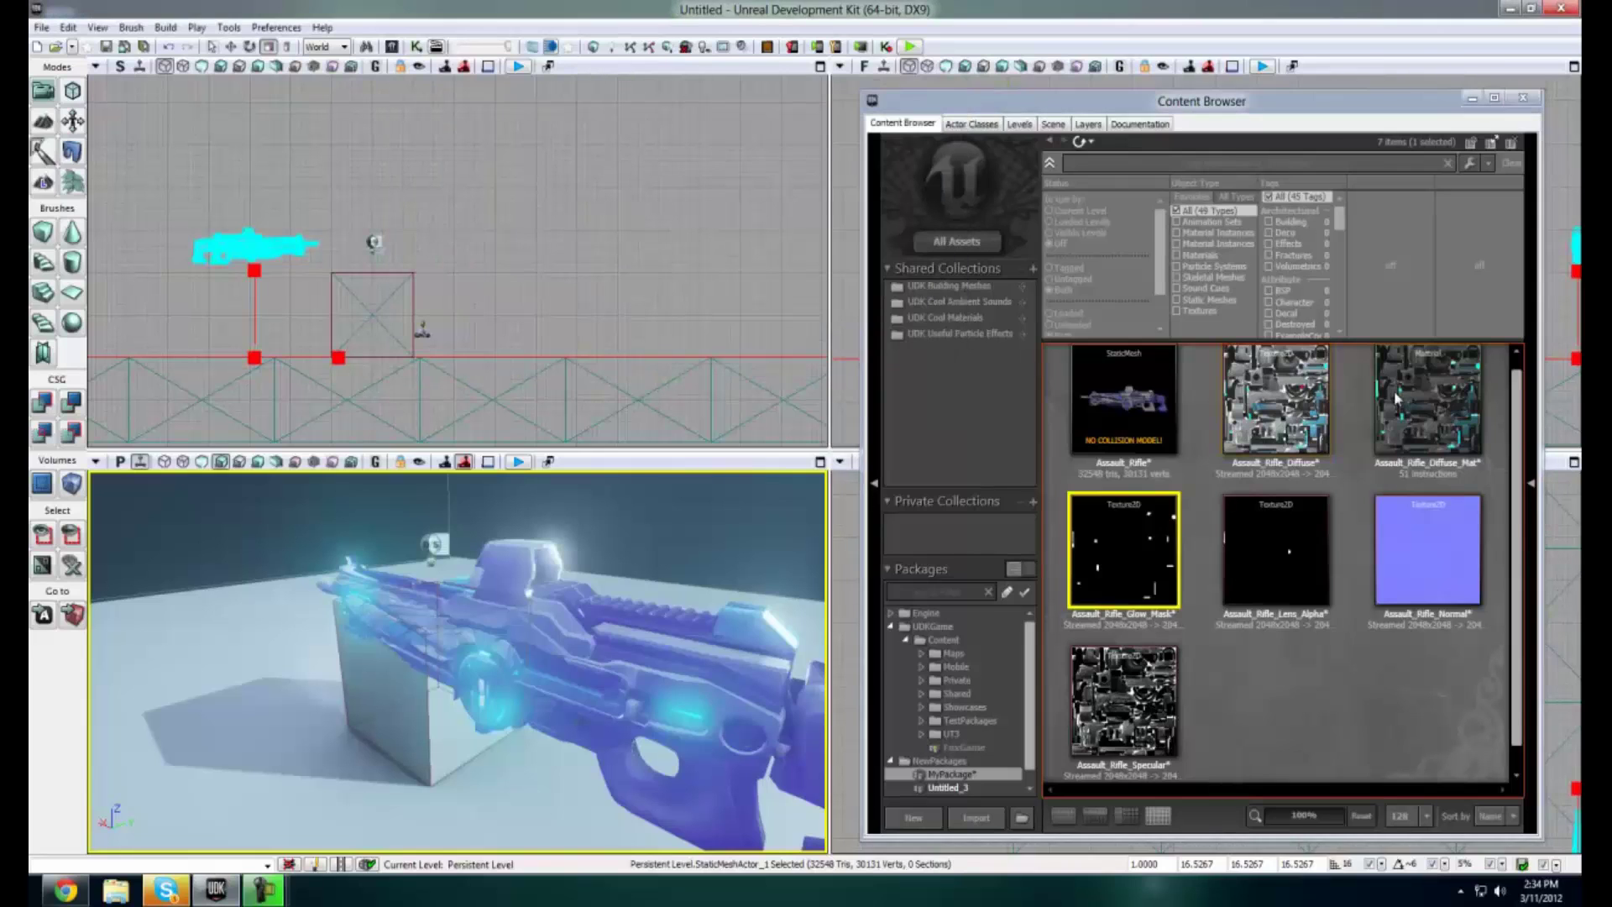
Reopen Assault_Rifle_Diffuse_Mat in the material editor and select the cyan Constant3Vector feeding the emissive Multiply
right_click(1397, 398)
click(1291, 431)
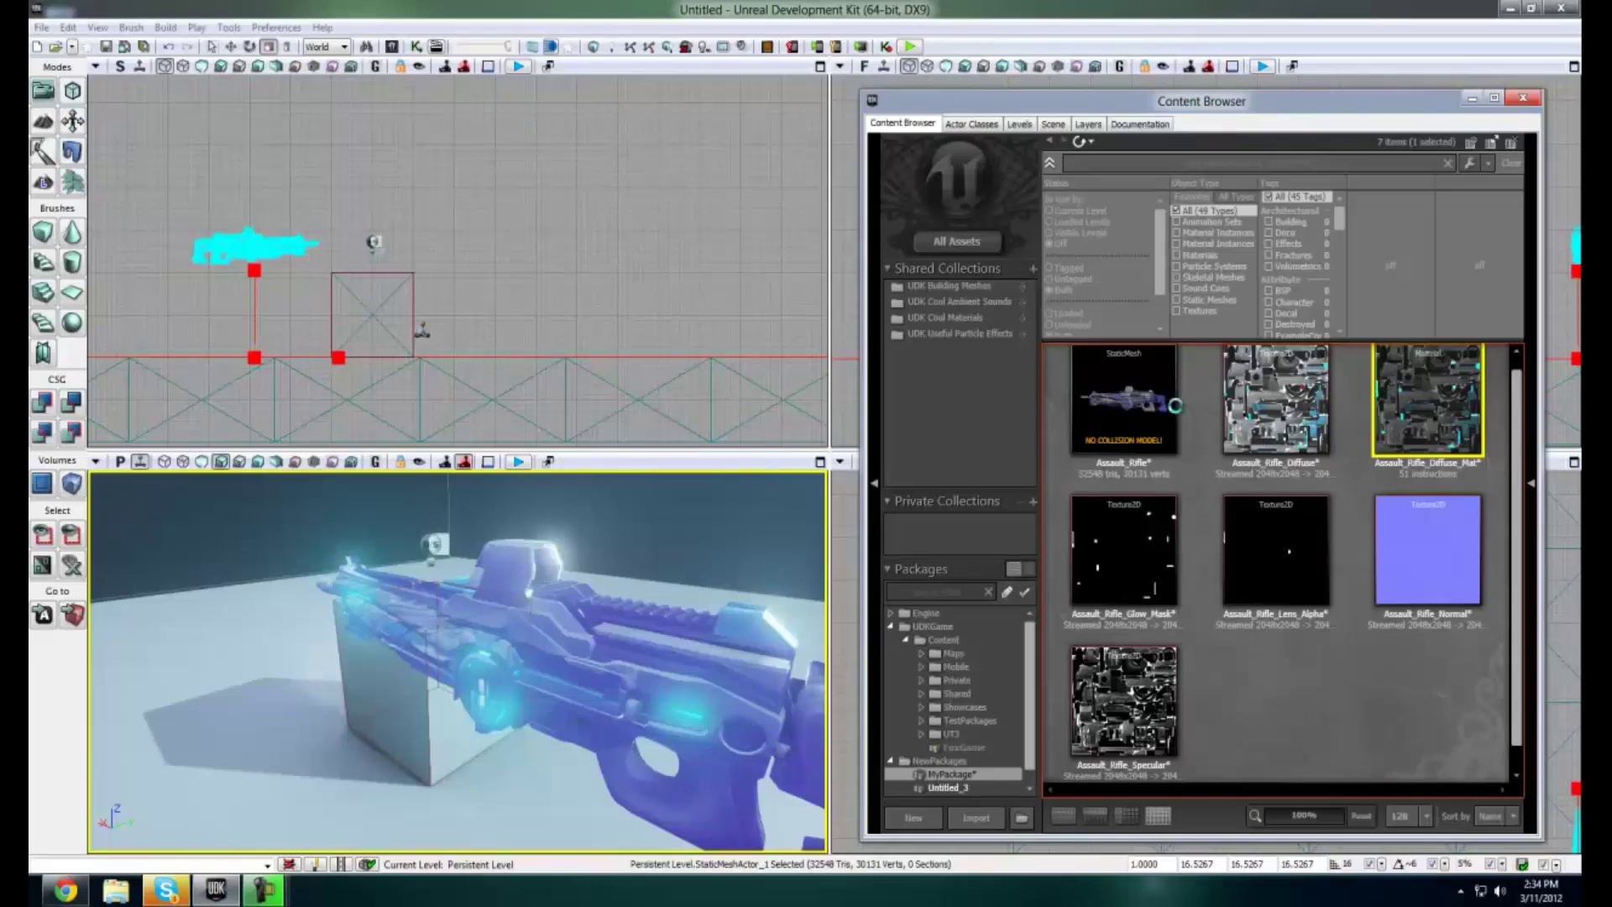
double_click(1428, 401)
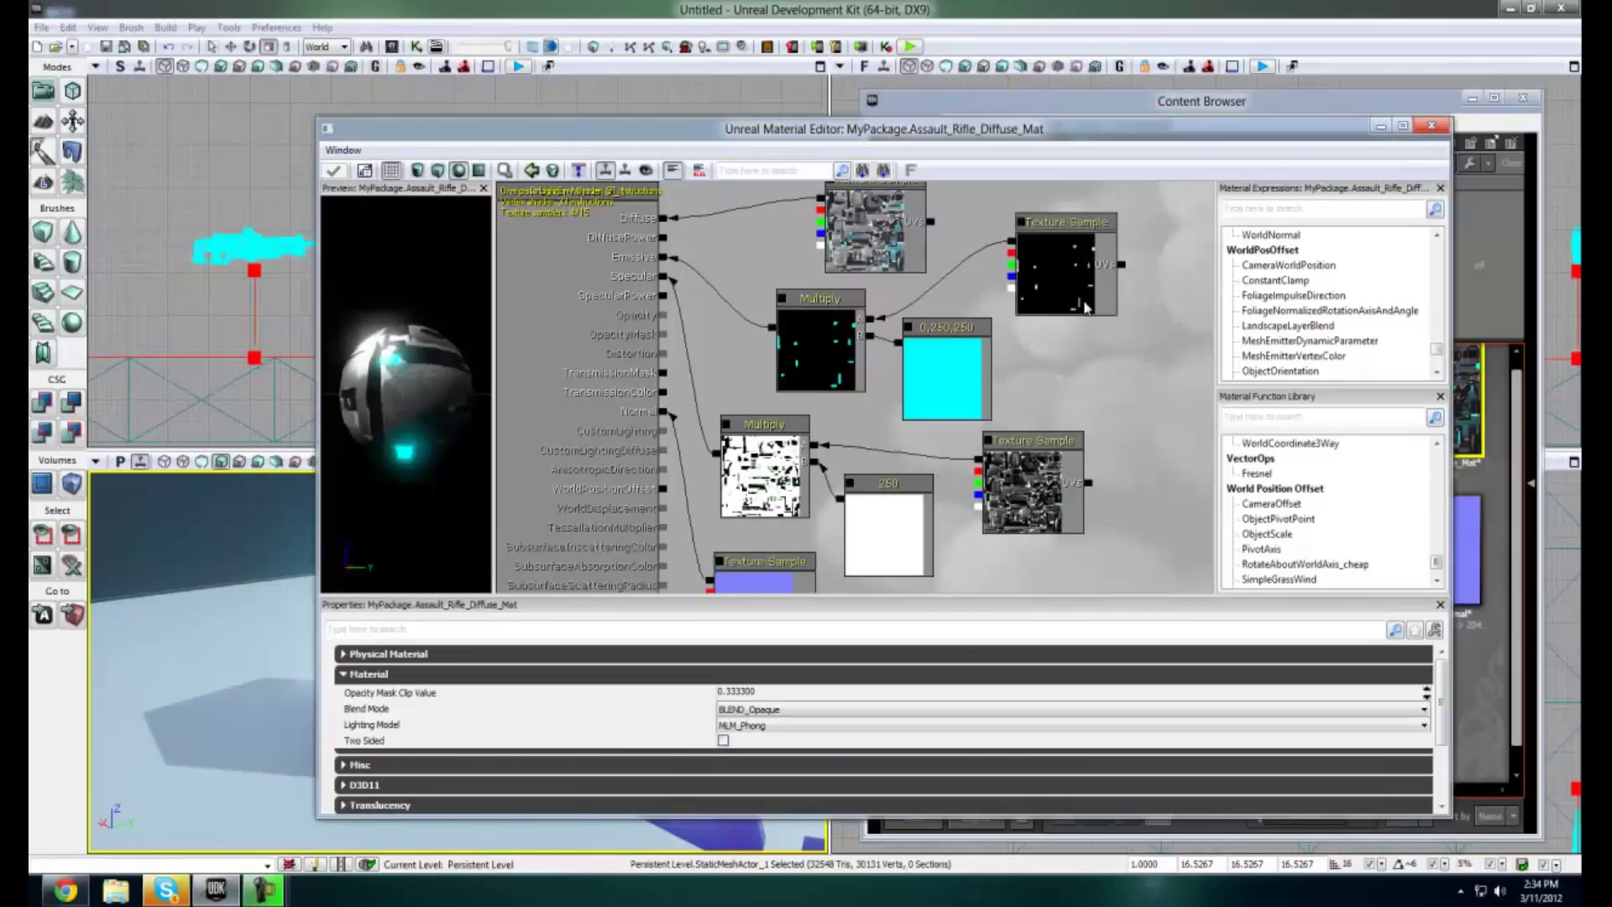
click(921, 391)
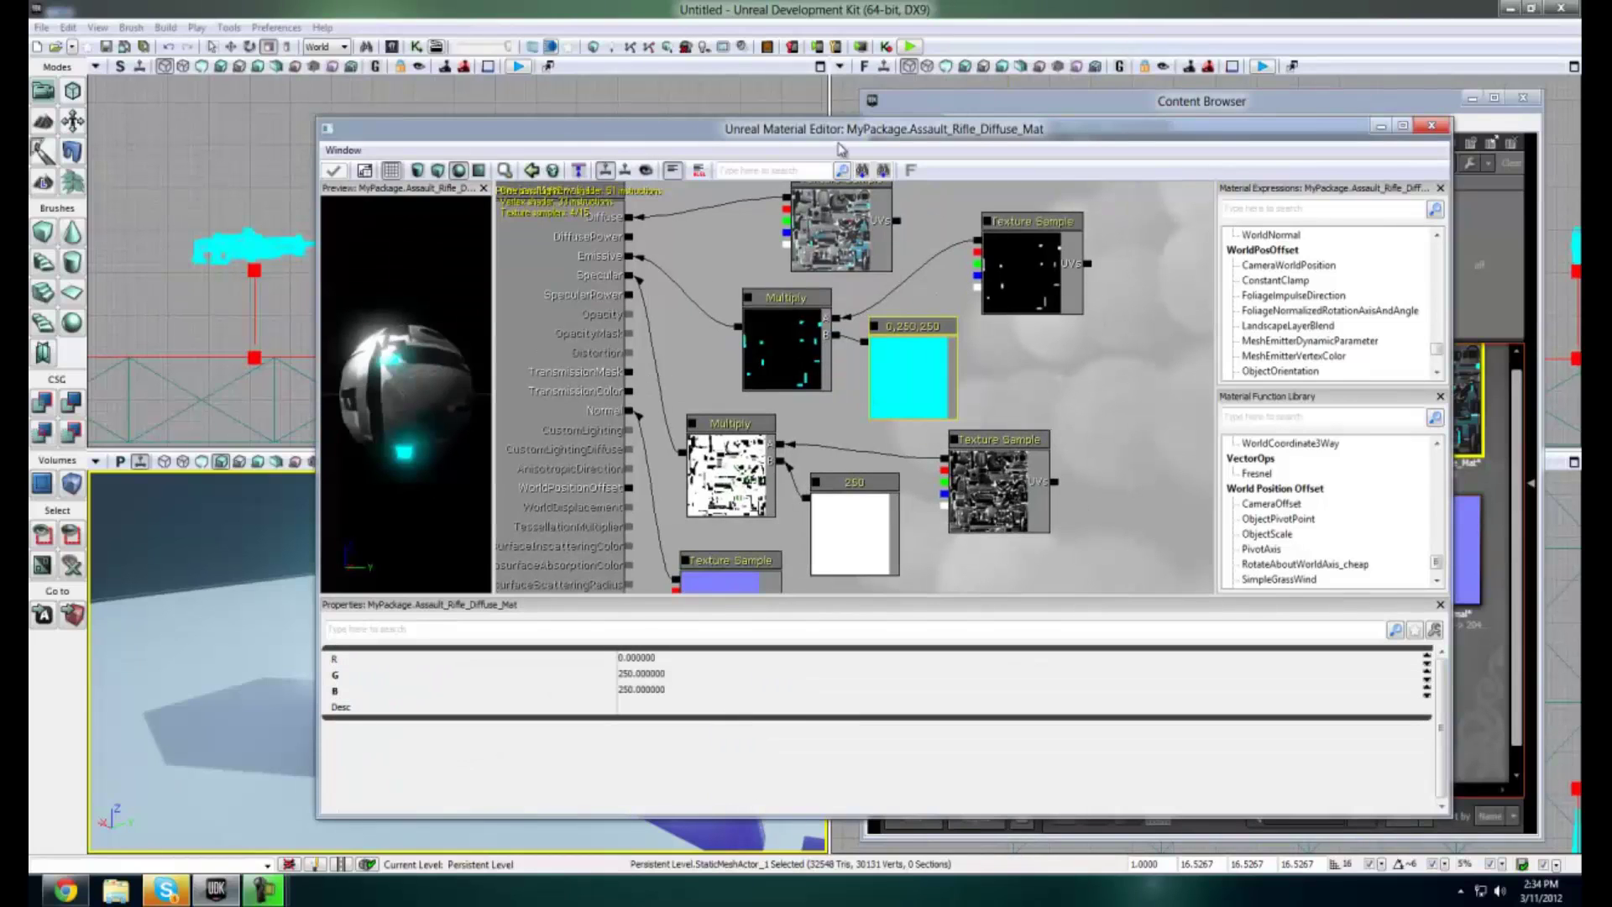
Set the cyan Constant3Vector's G and B values to 200 and check the glow on the preview sphere
click(668, 676)
text(200)
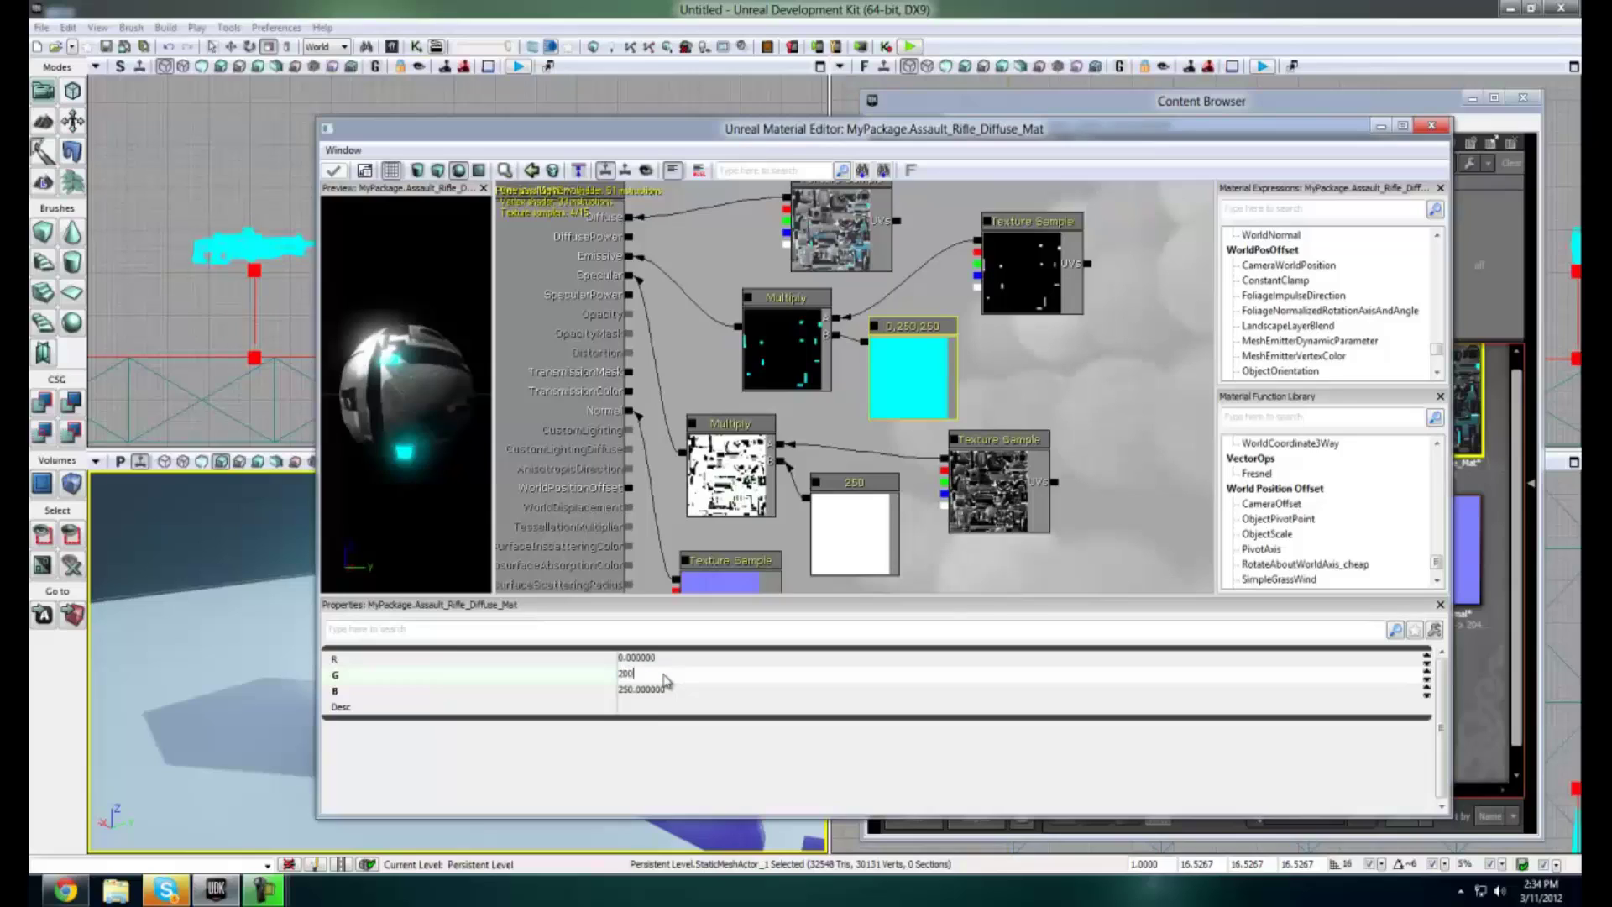
key(Return)
click(641, 689)
text(2)
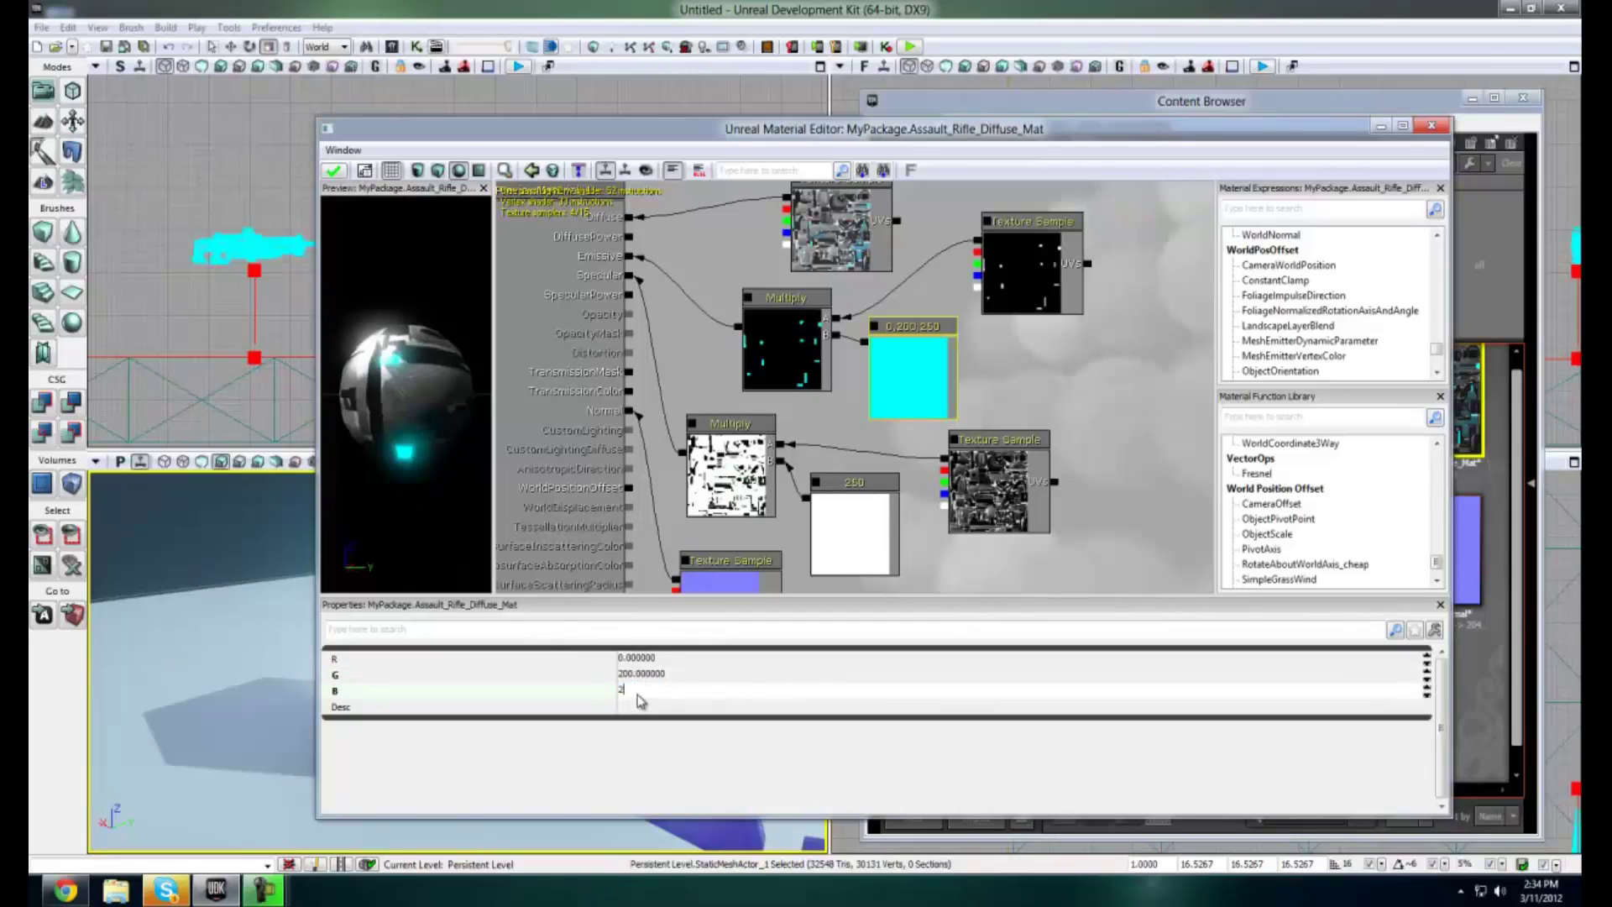
text(00)
key(Return)
key(Return)
click(408, 382)
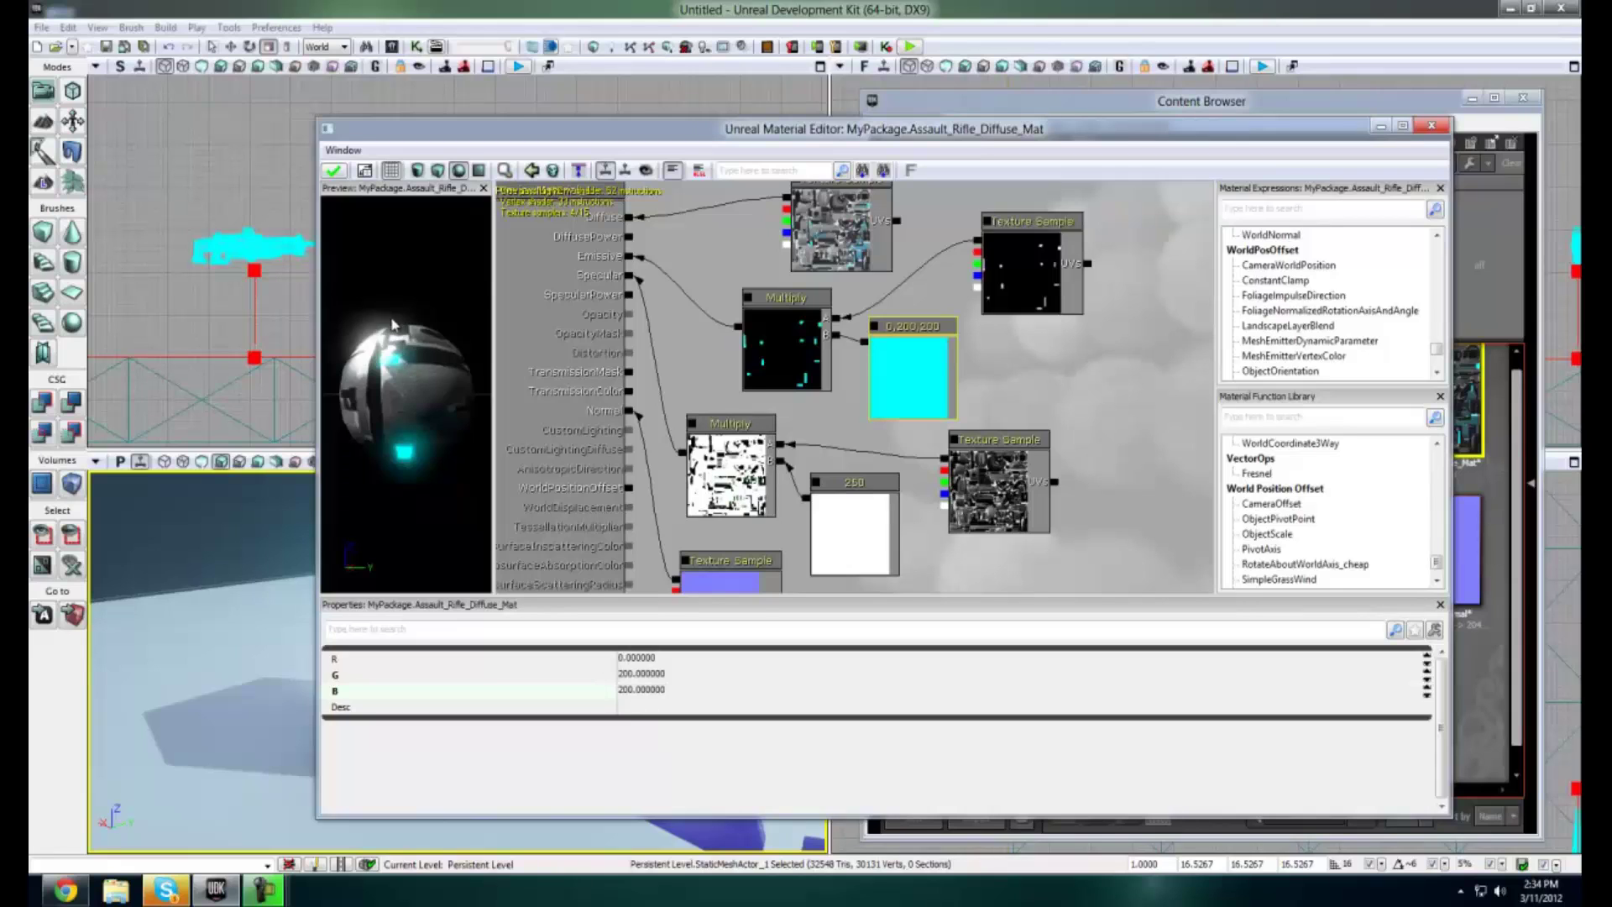
mouse_move(395, 323)
mouse_down()
mouse_move(370, 601)
mouse_move(389, 199)
mouse_move(402, 313)
mouse_up()
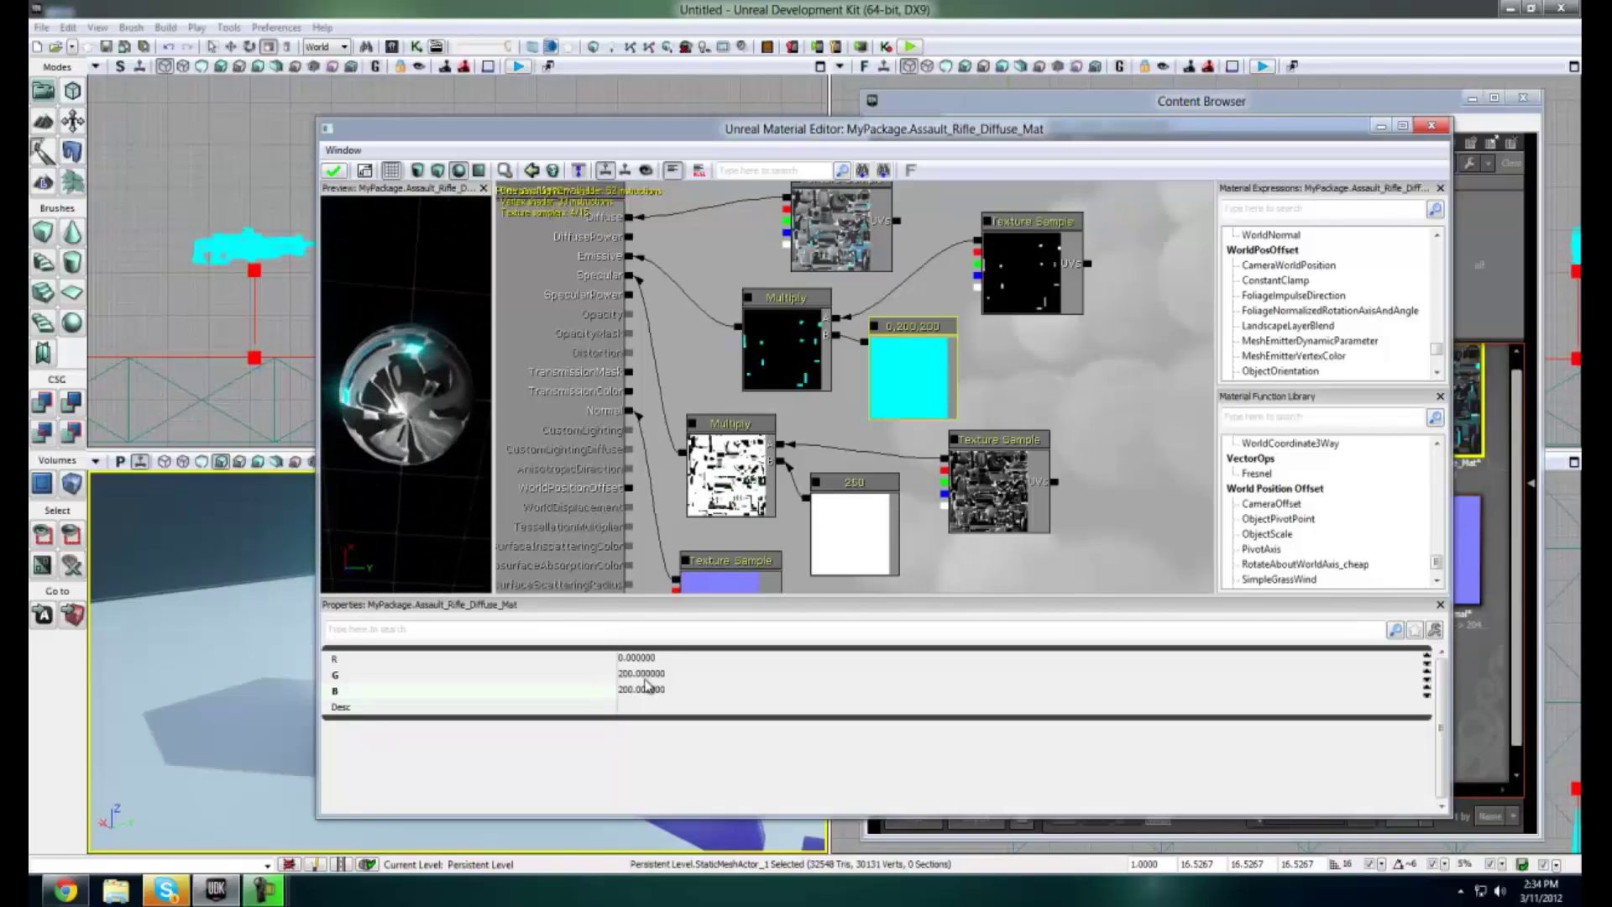
Set the cyan Constant3Vector's G and B values to 500 for the emissive glow
click(644, 678)
text(50)
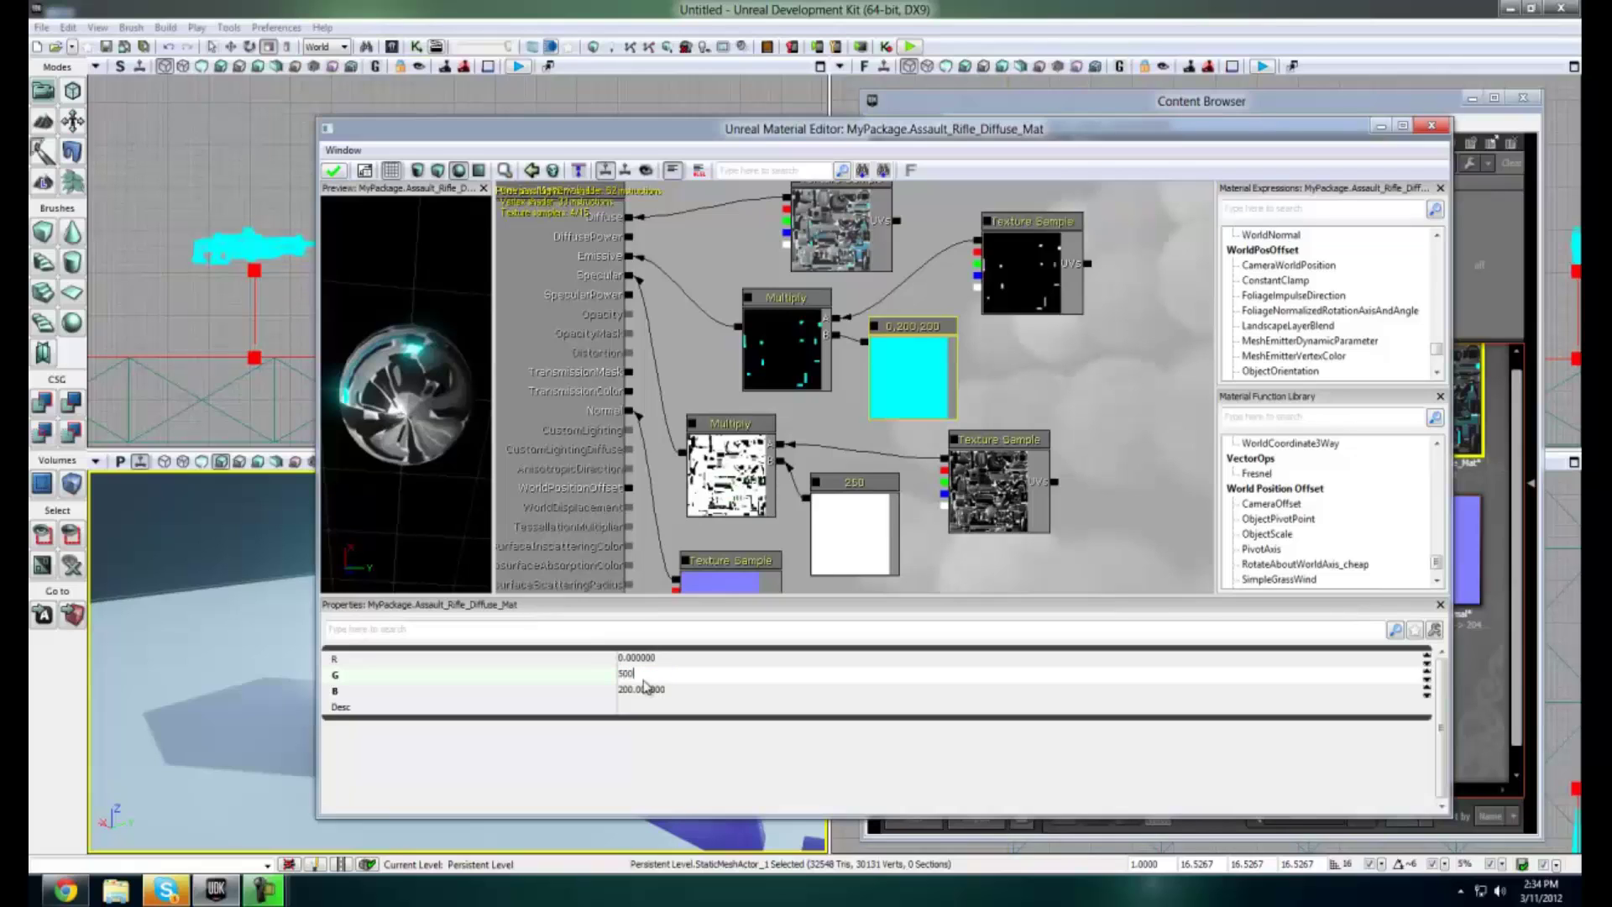
text(0)
key(Return)
click(648, 690)
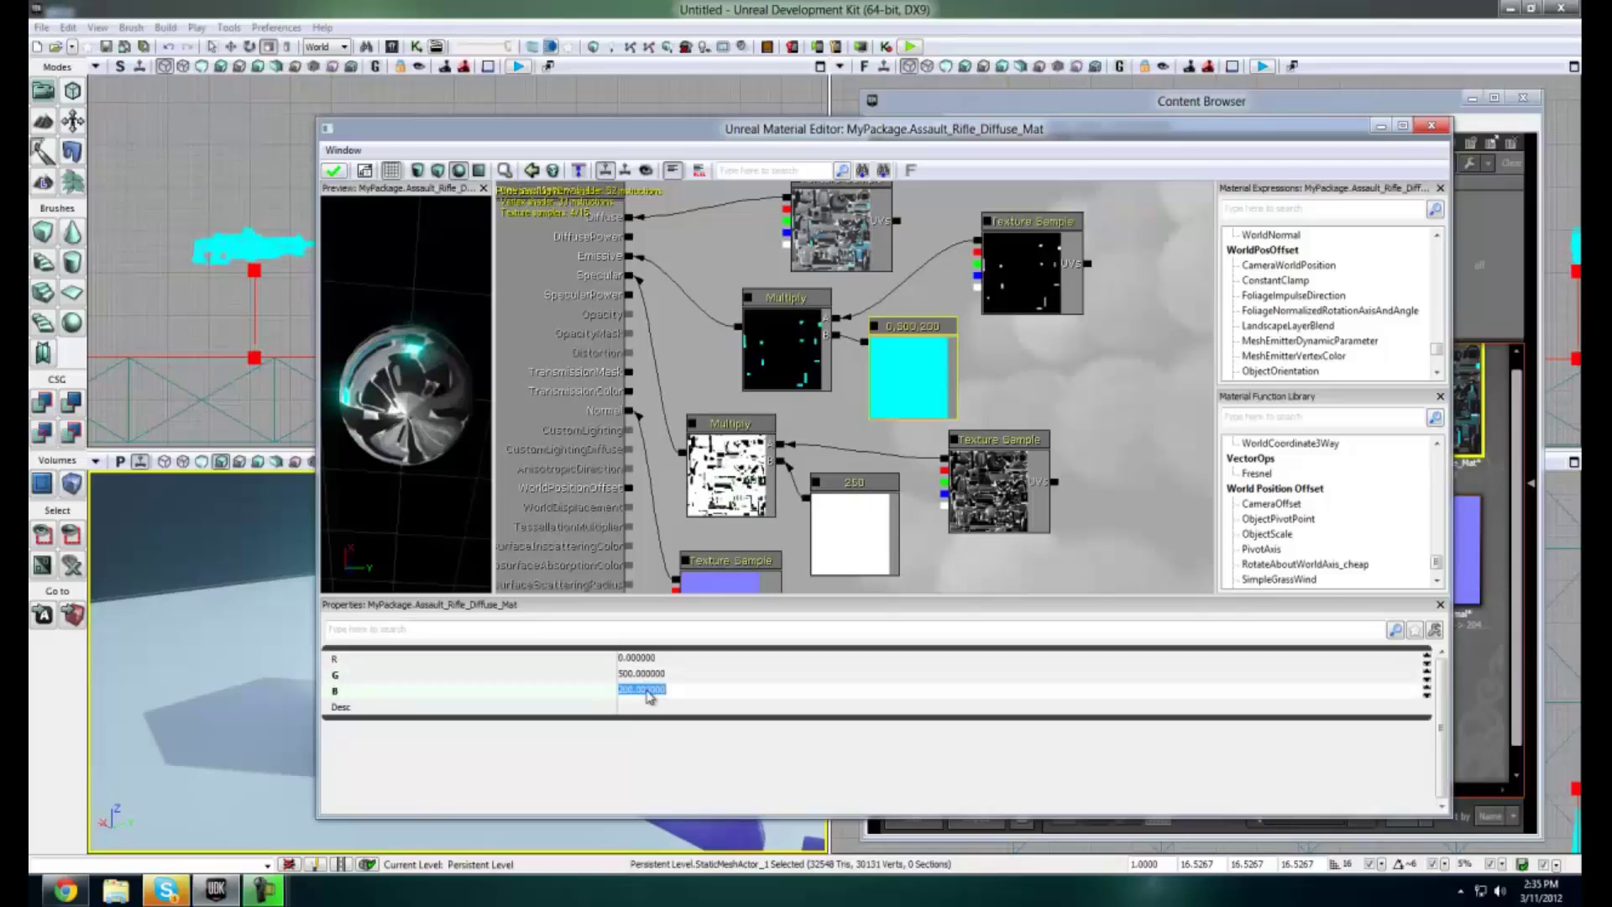
text(500)
key(Return)
click(648, 690)
Apply the stronger glow to Assault_Rifle_Diffuse_Mat and close the material editor
click(335, 172)
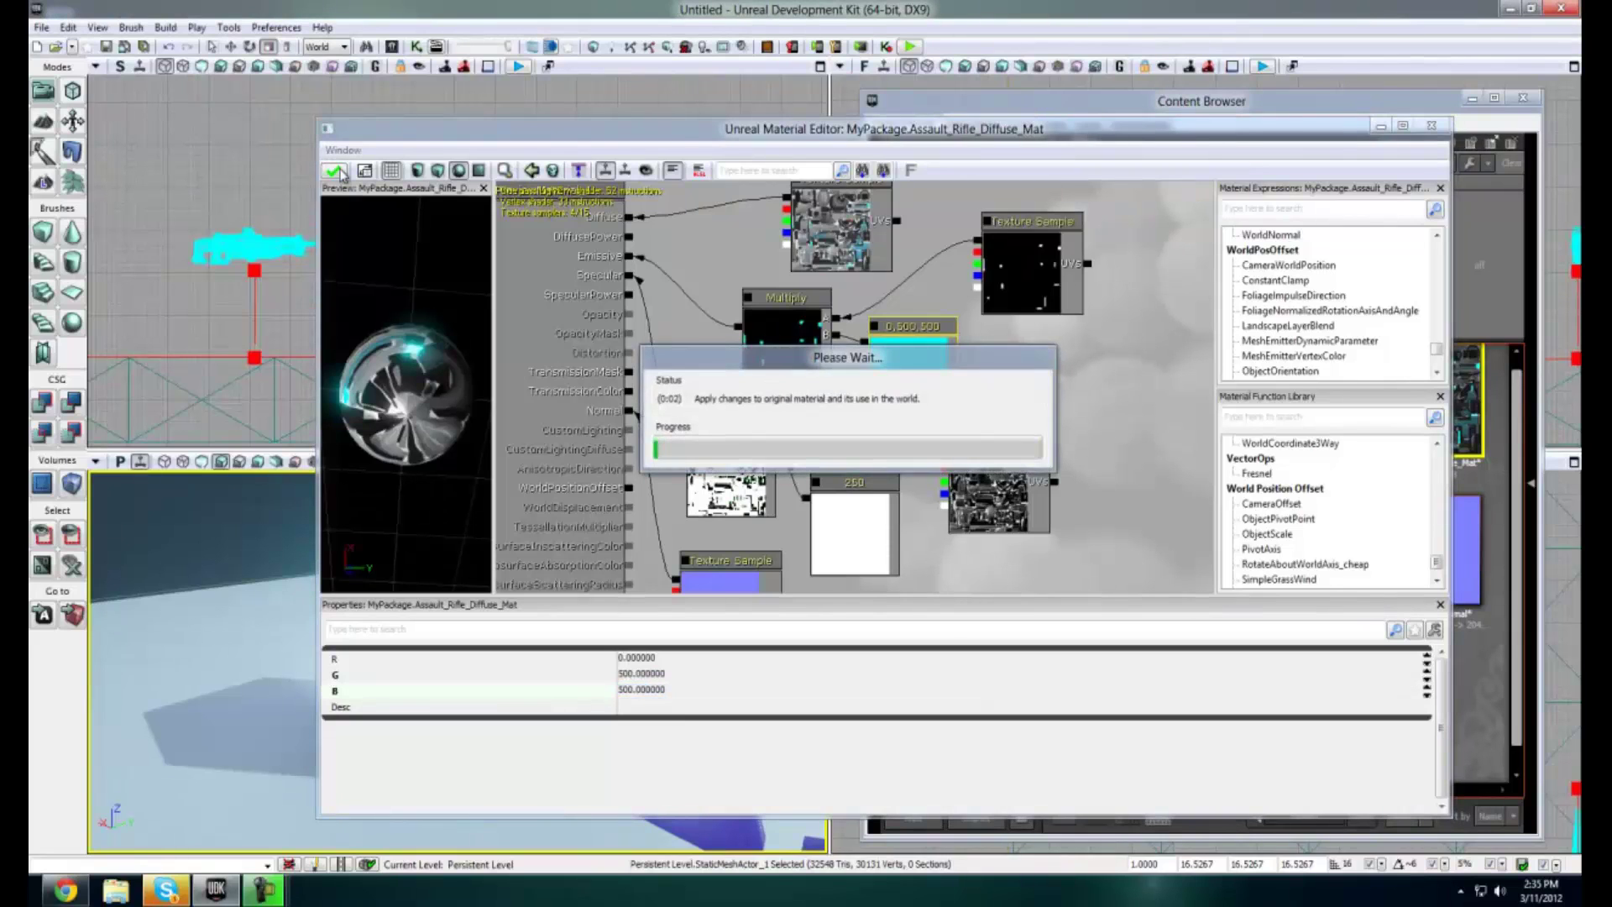
click(1432, 125)
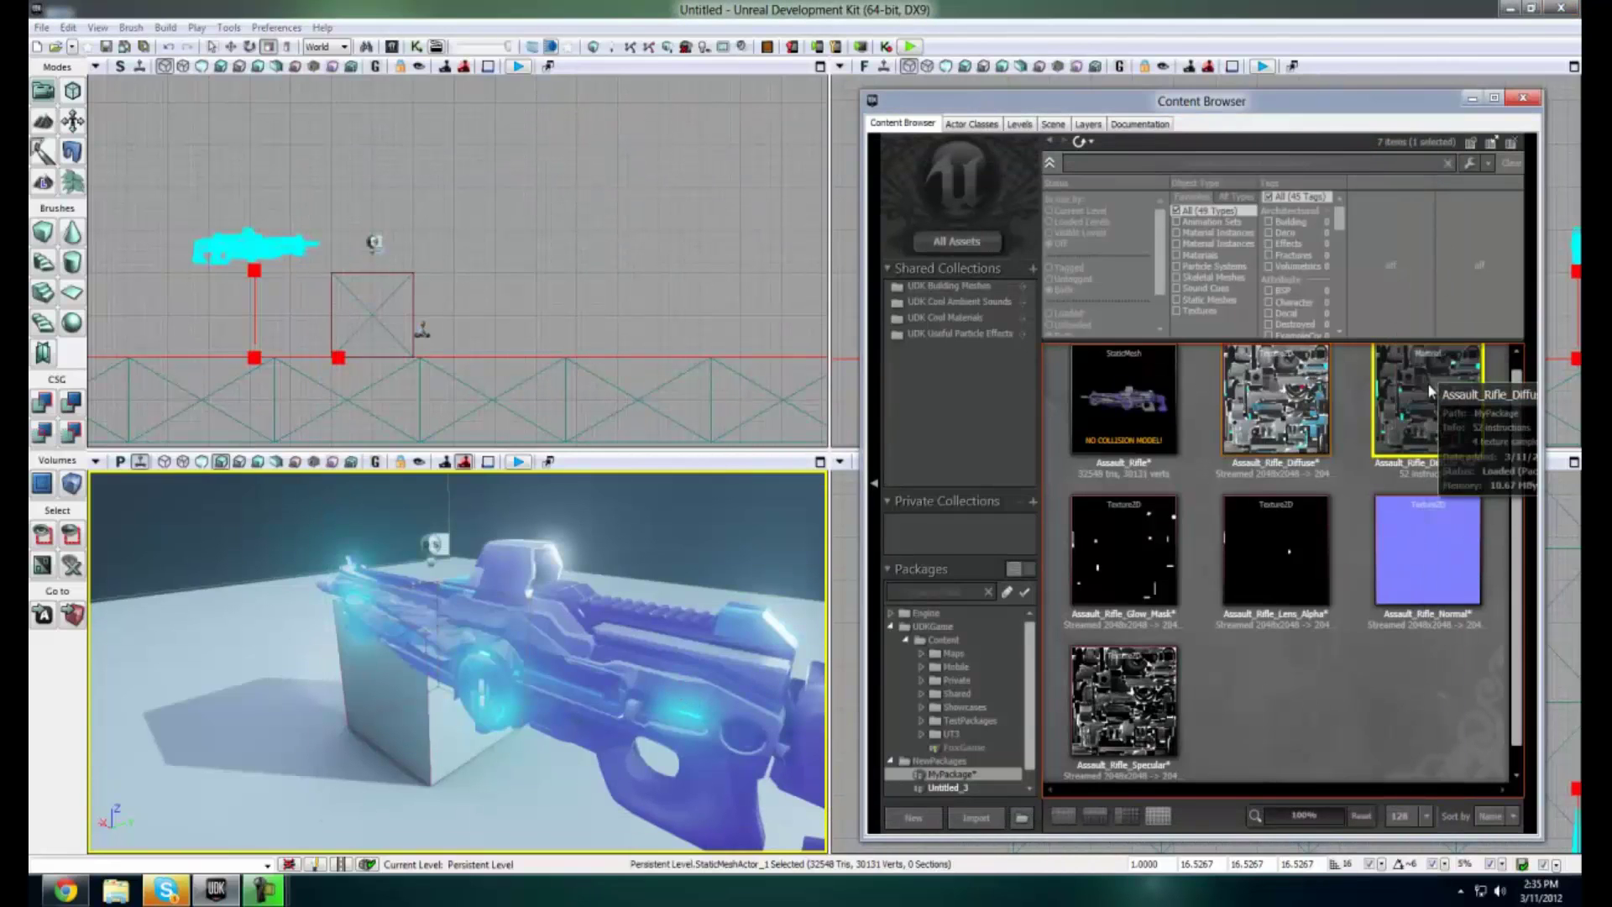
Open Assault_Rifle_Diffuse_Mat for editing again and check its glow on the preview sphere
right_click(1316, 401)
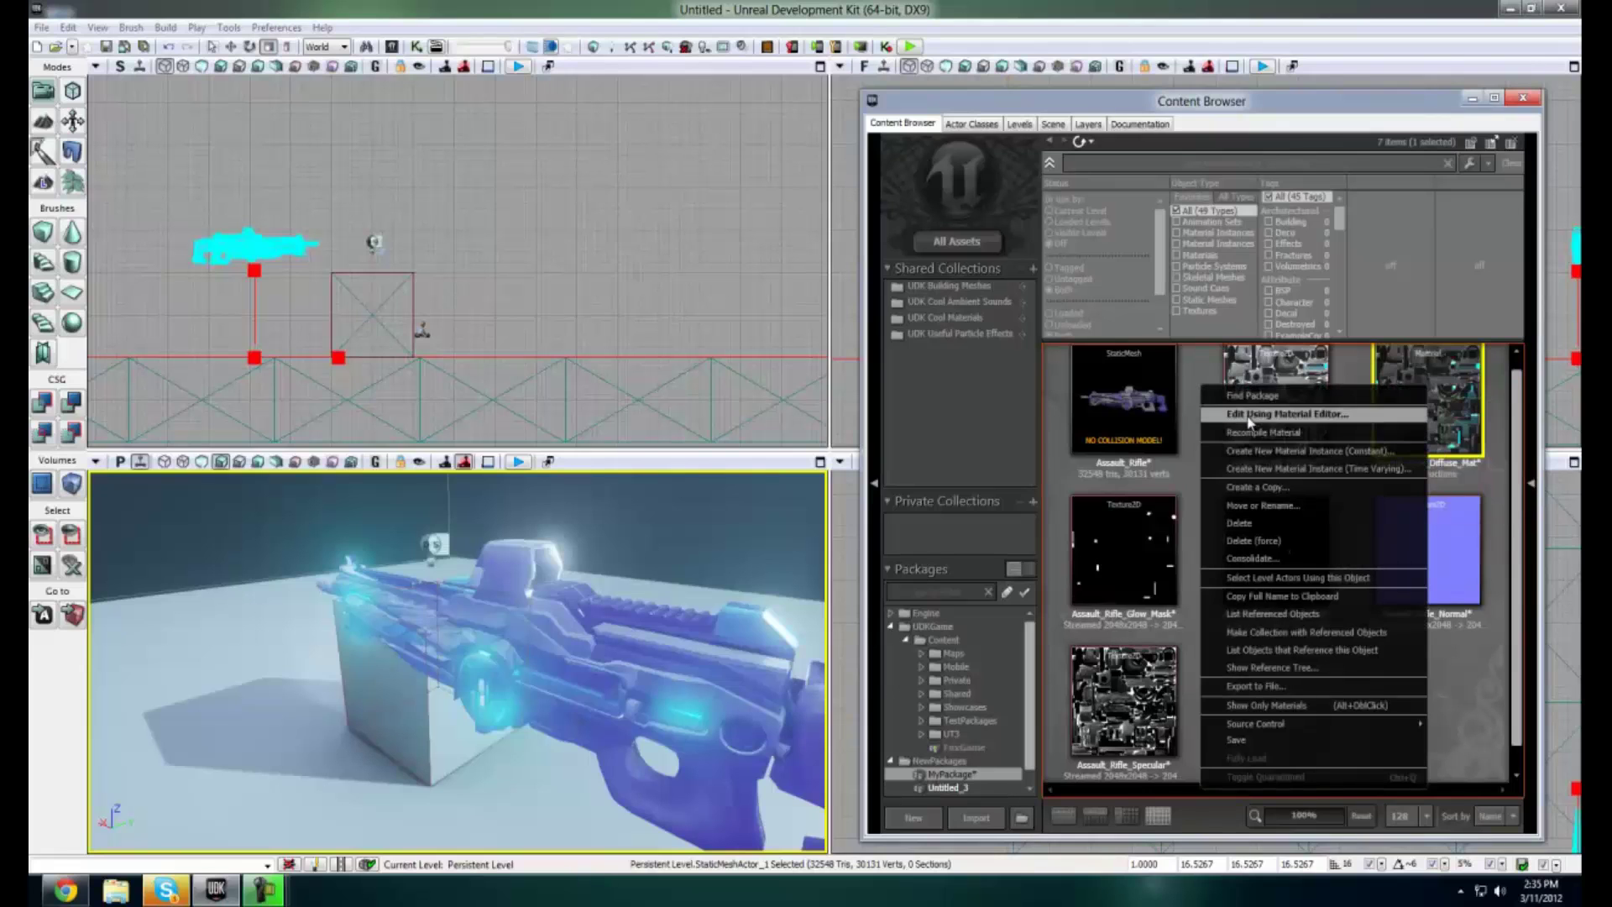
click(1289, 414)
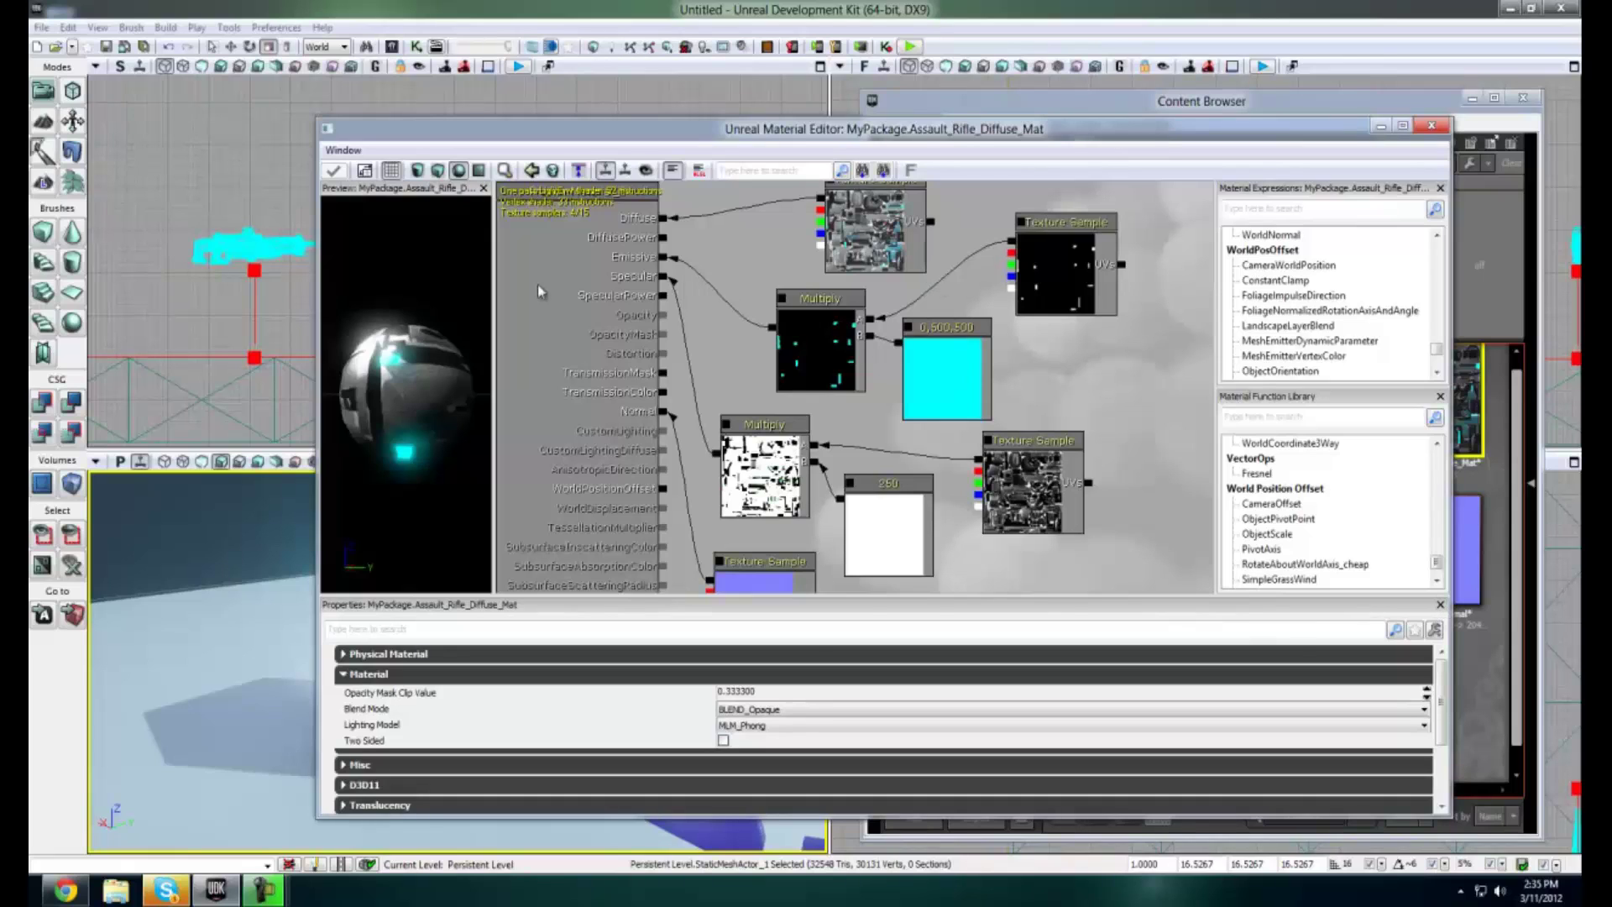
drag(415, 357, 432, 411)
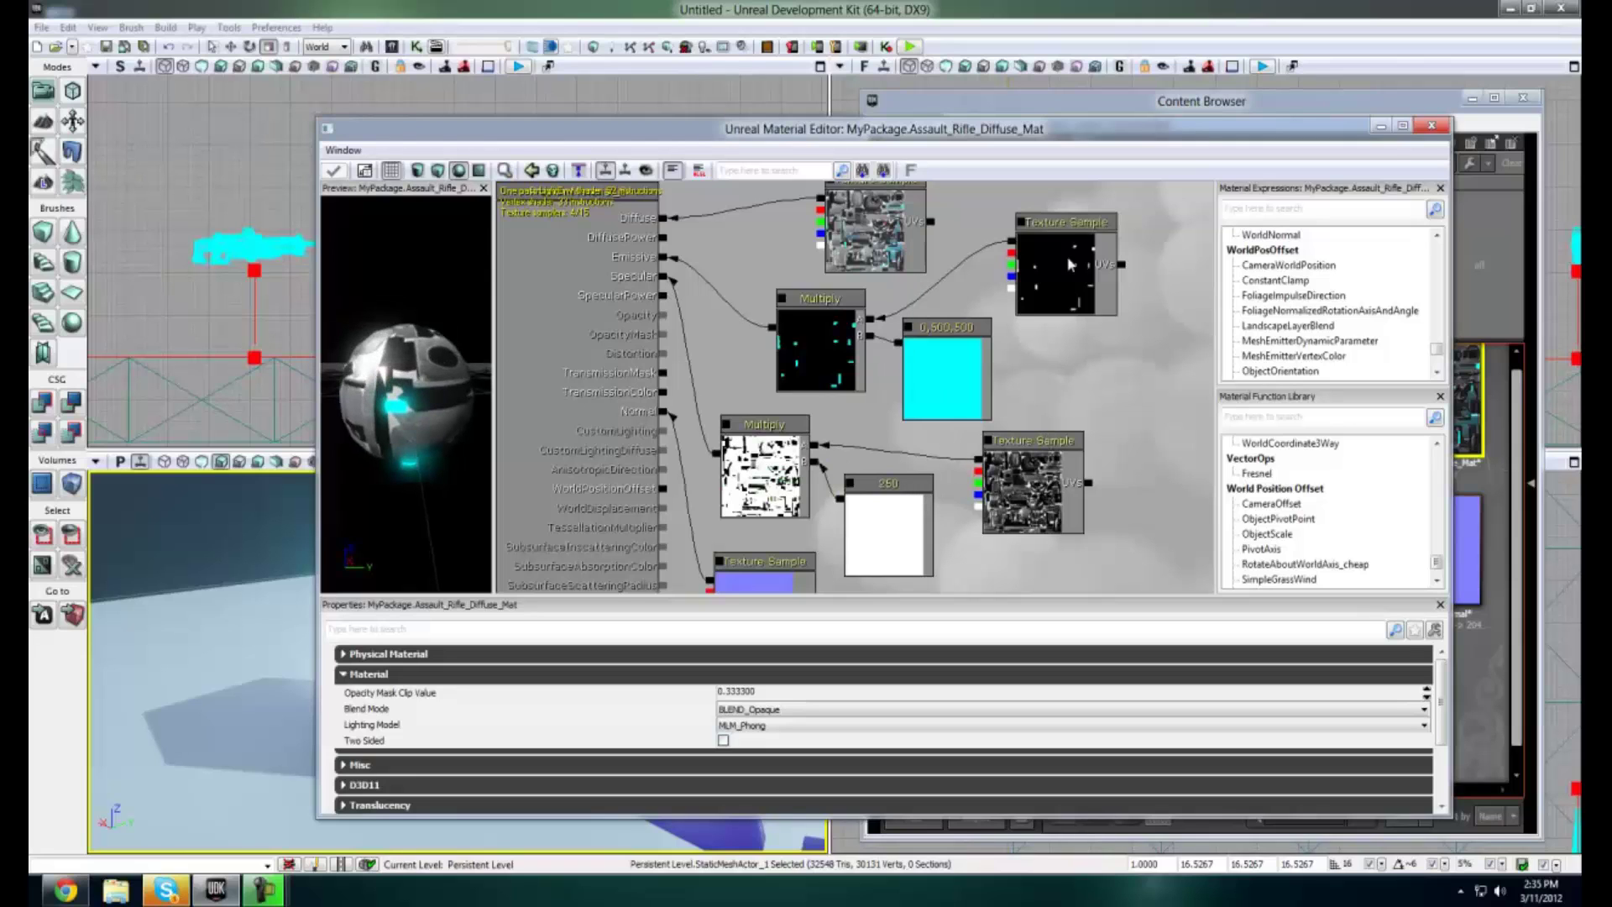
Set the R value of the Constant feeding the specular Multiply to 80
click(877, 270)
drag(876, 290, 877, 225)
click(766, 432)
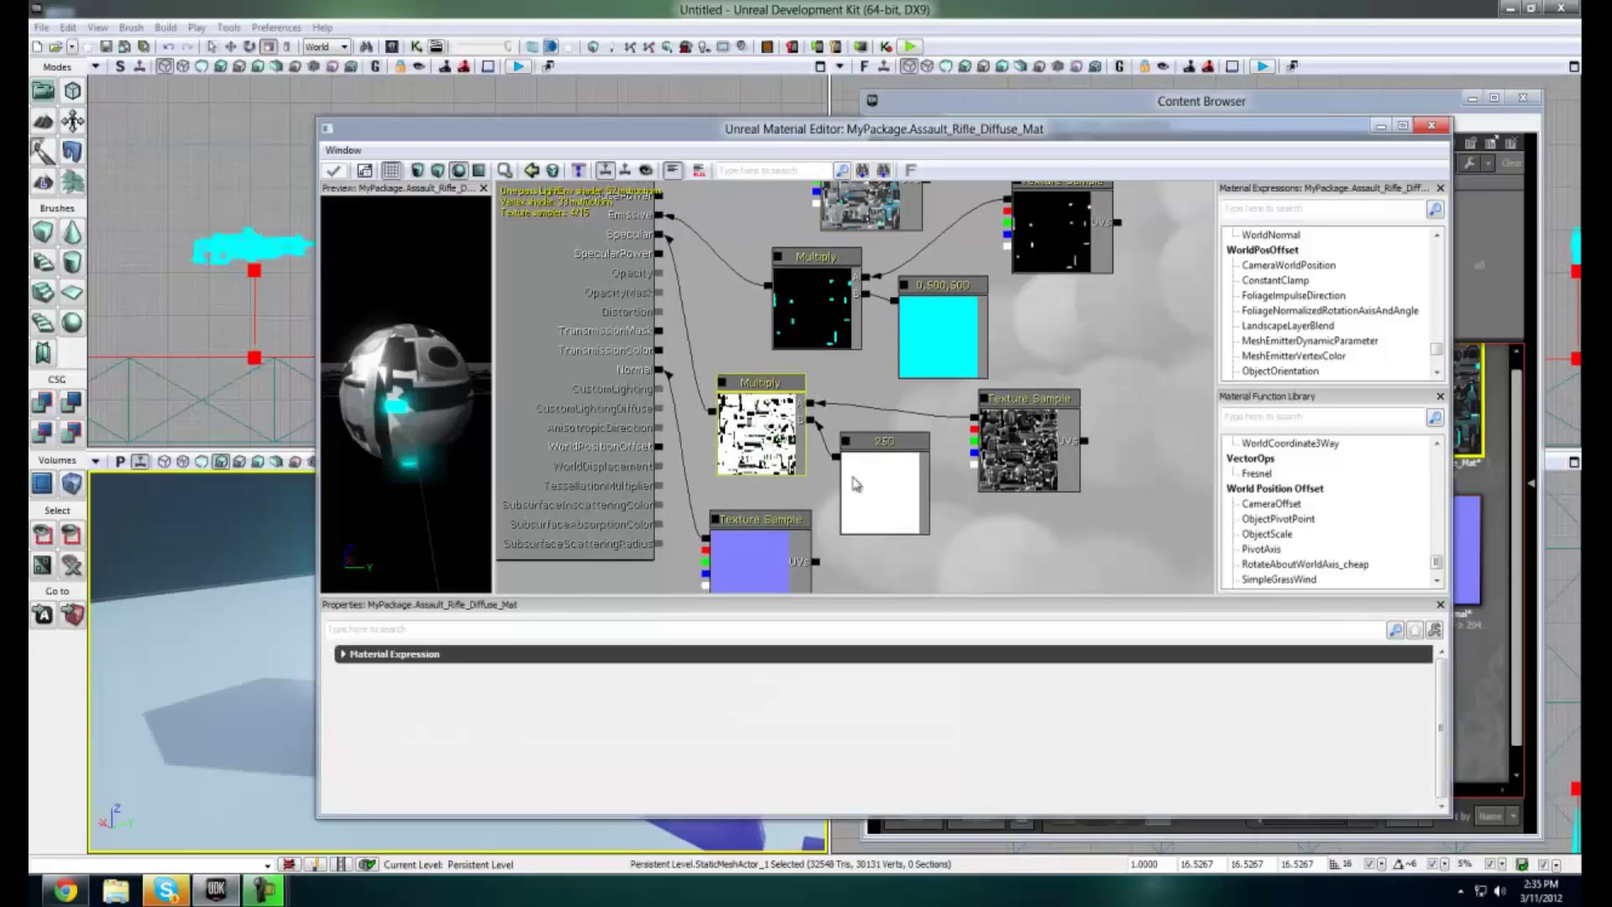
click(865, 470)
click(768, 660)
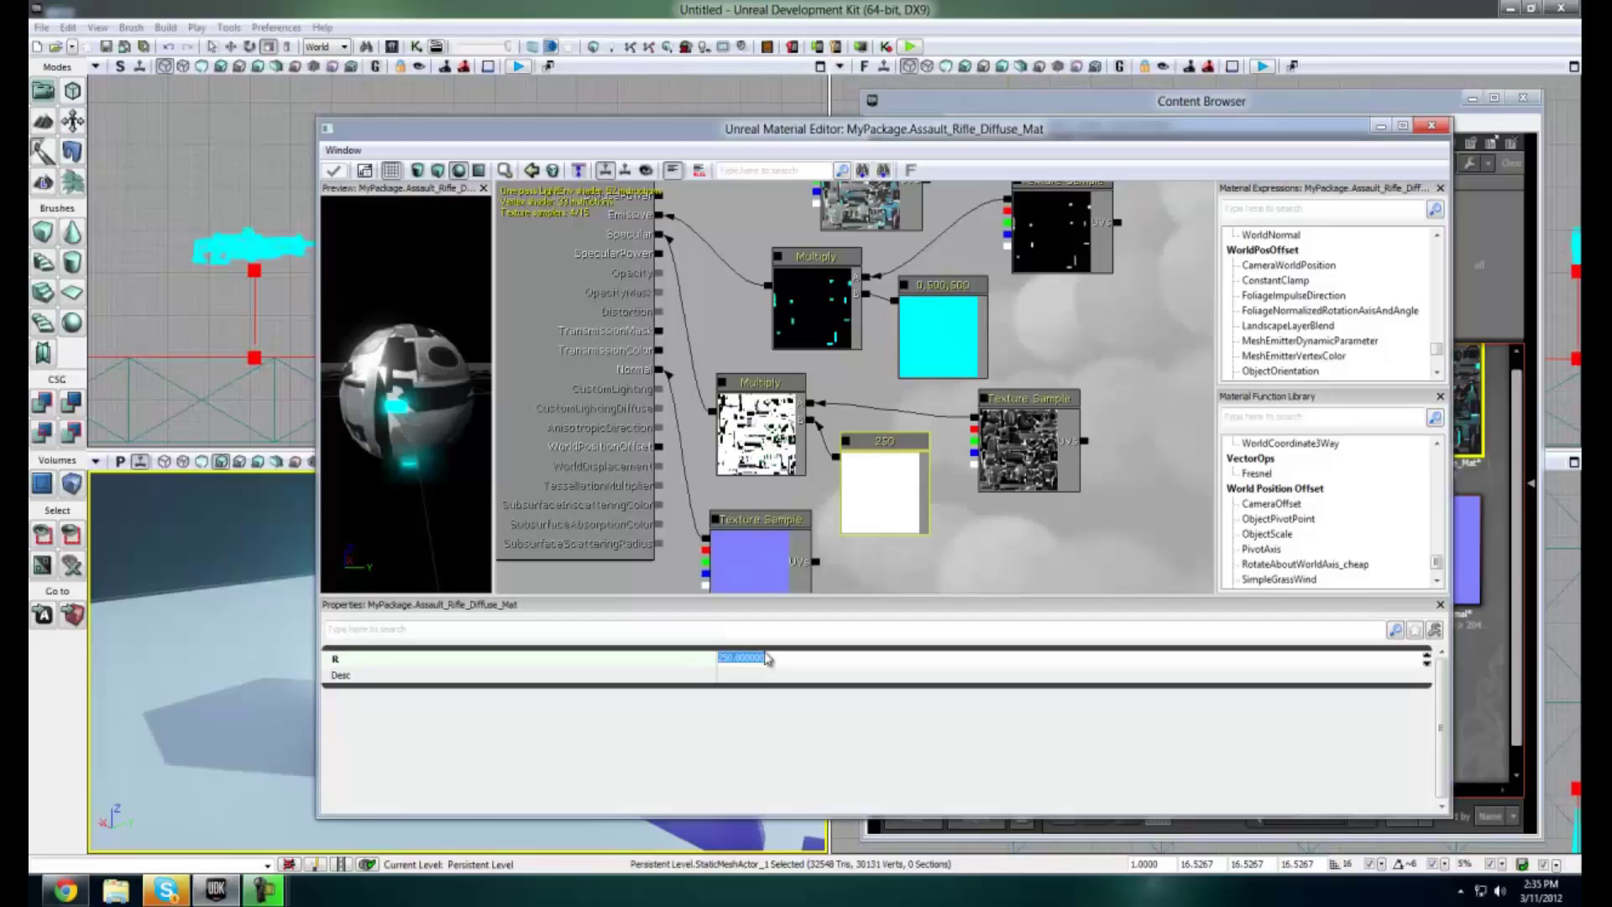
text(80)
key(Return)
key(Return)
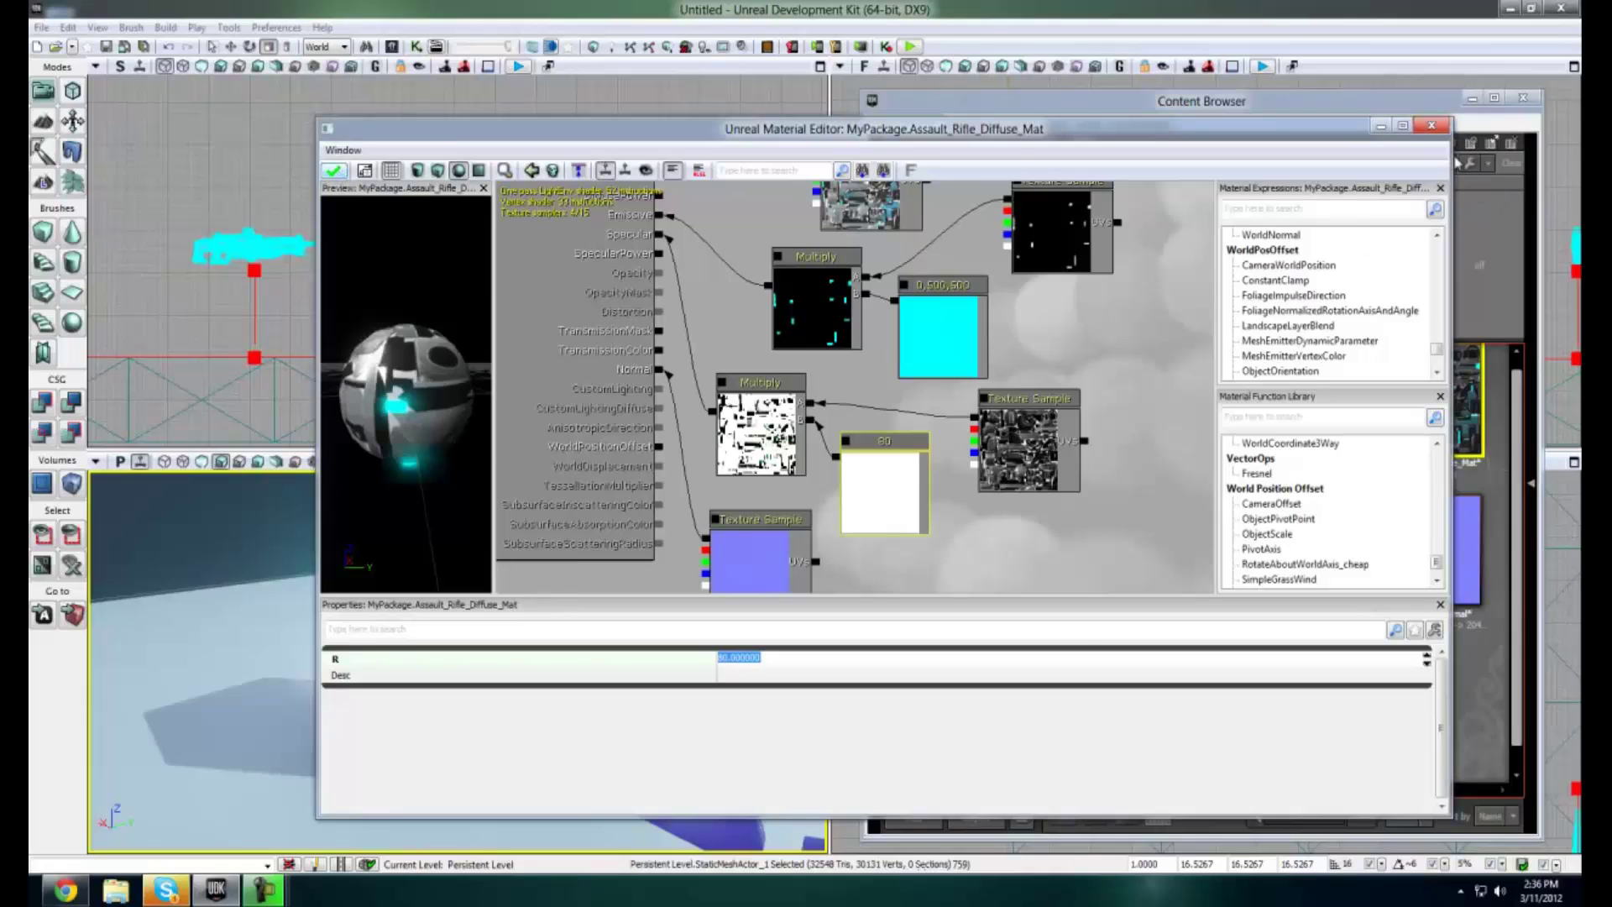
Apply the specular change to Assault_Rifle_Diffuse_Mat and close the material editor
click(334, 170)
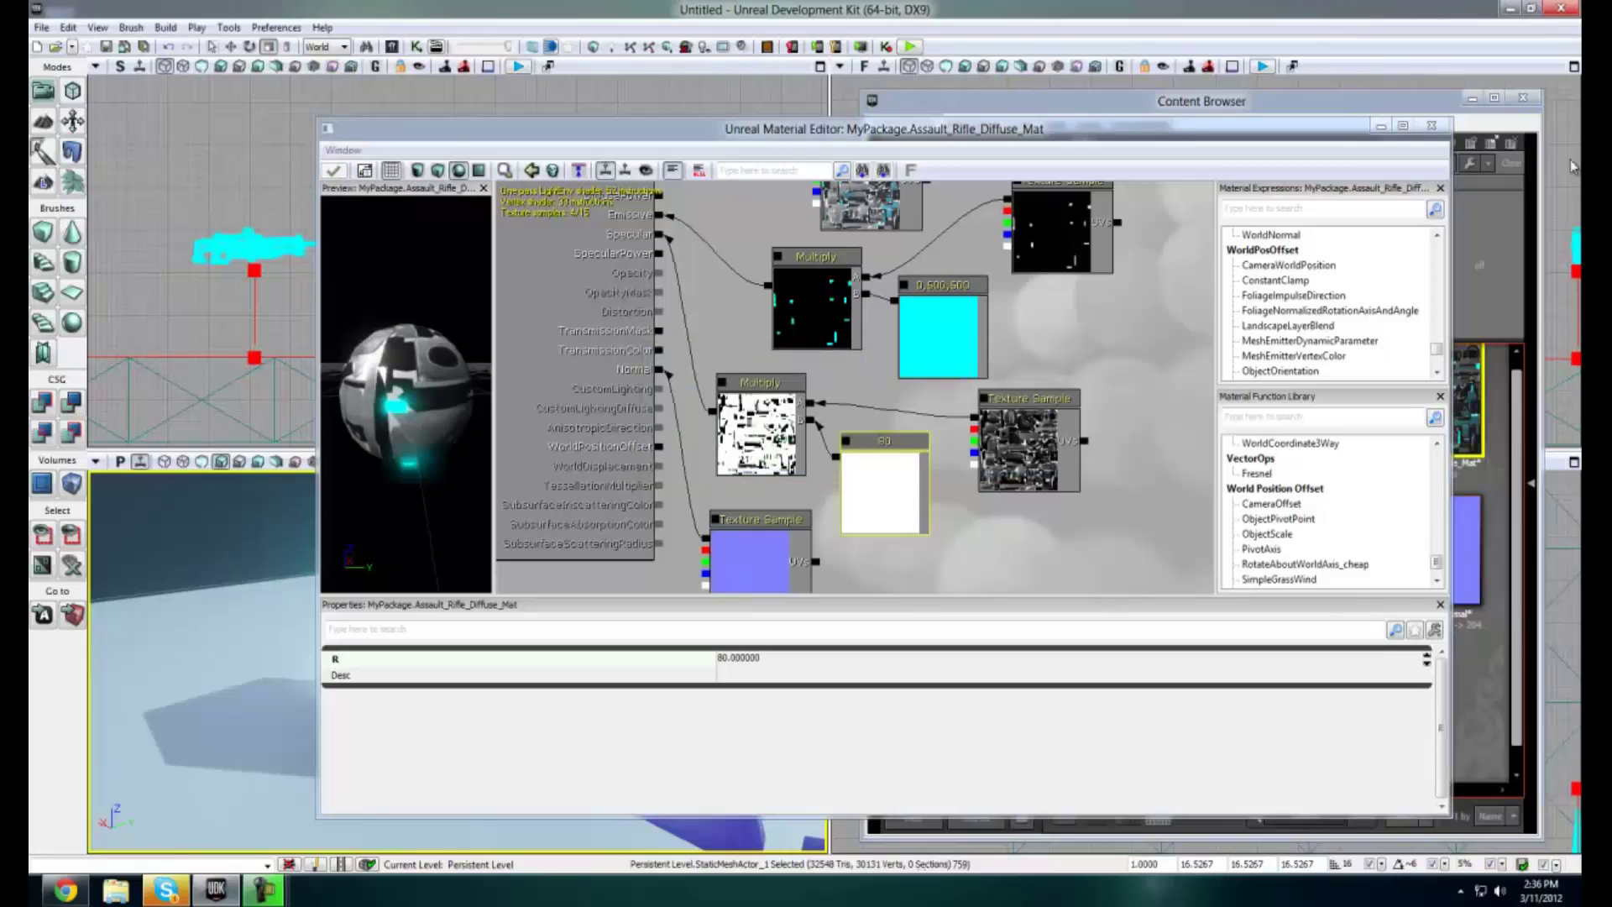
click(1433, 125)
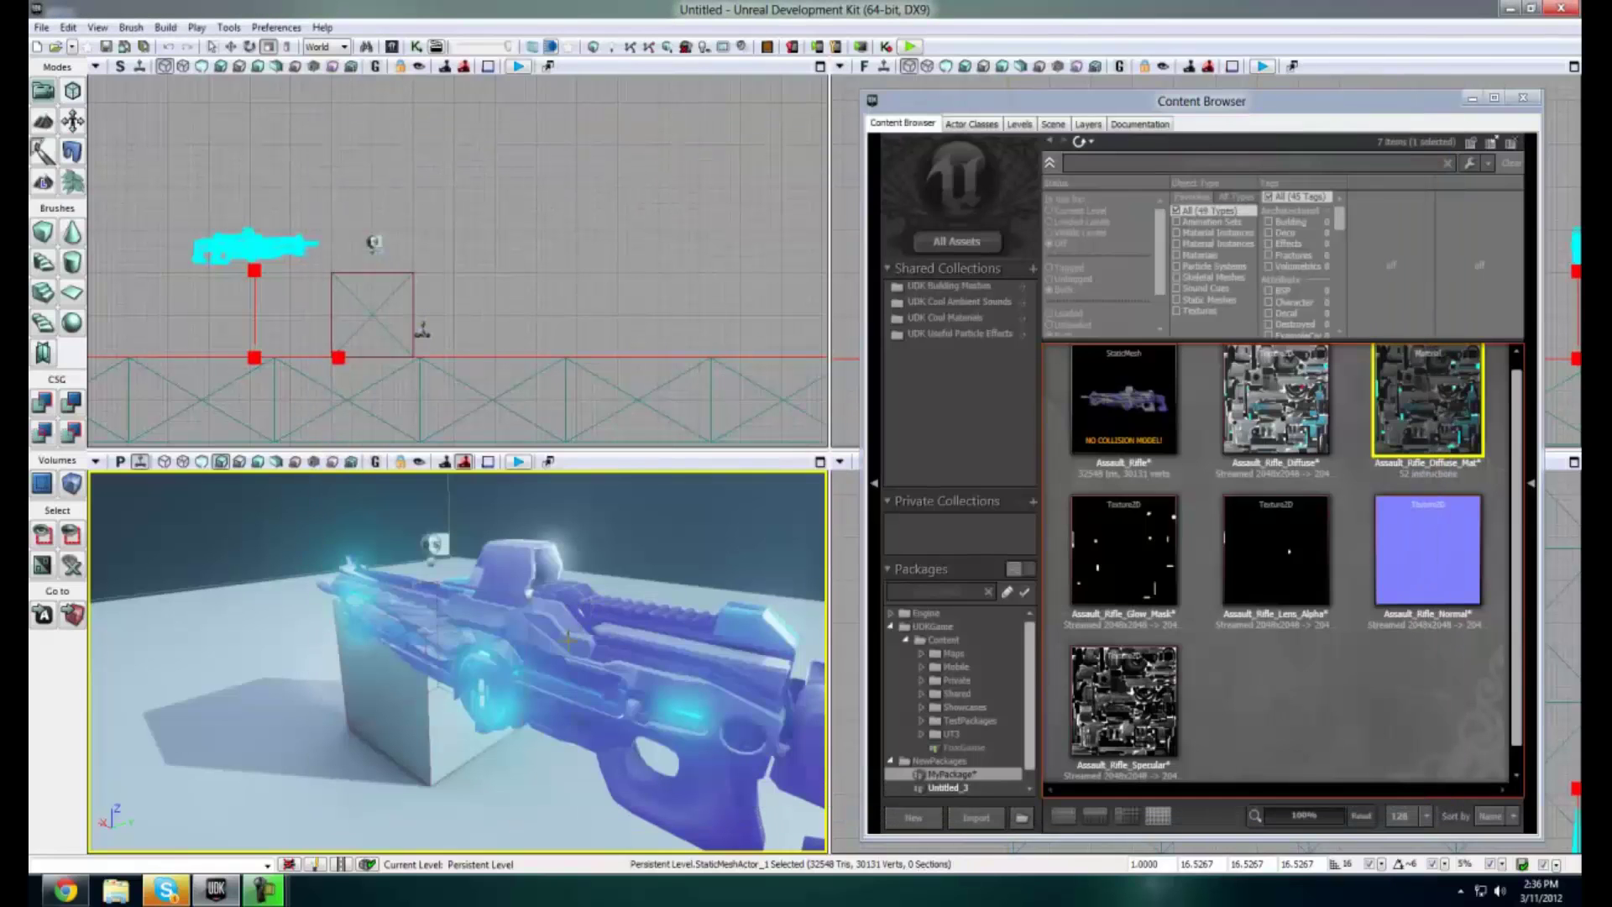
Examine the rifle's glow and specular highlights from several angles in the perspective viewport
mouse_move(600, 676)
mouse_down()
mouse_move(613, 633)
mouse_move(630, 640)
mouse_move(492, 668)
mouse_move(450, 656)
mouse_move(191, 681)
mouse_move(619, 720)
mouse_move(518, 663)
mouse_move(391, 541)
mouse_up()
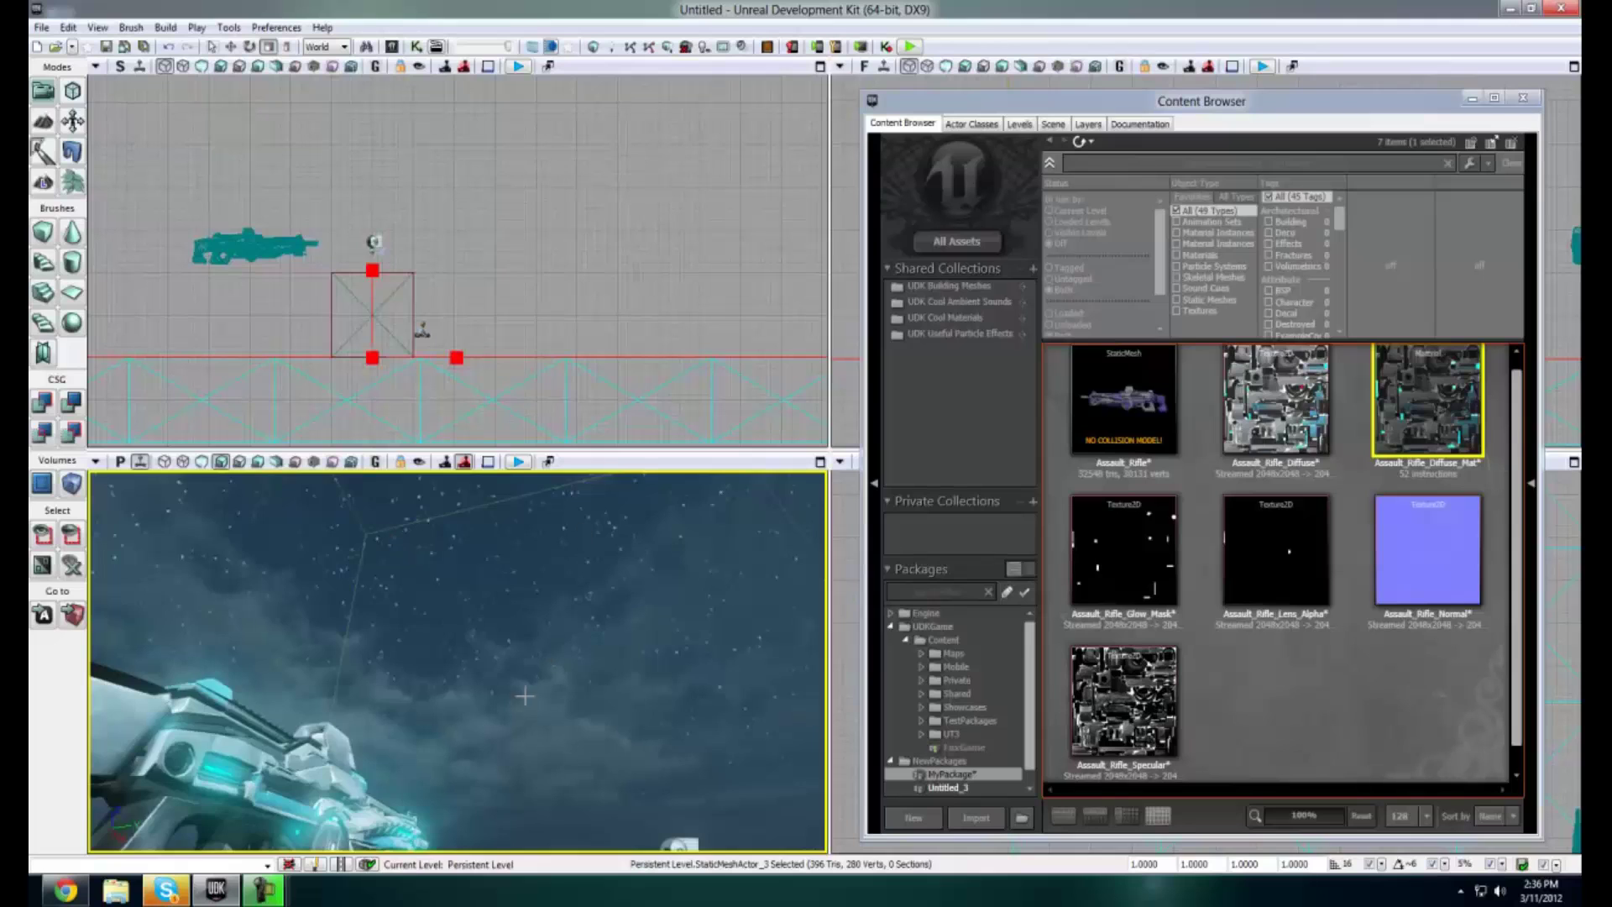
drag(524, 695, 337, 849)
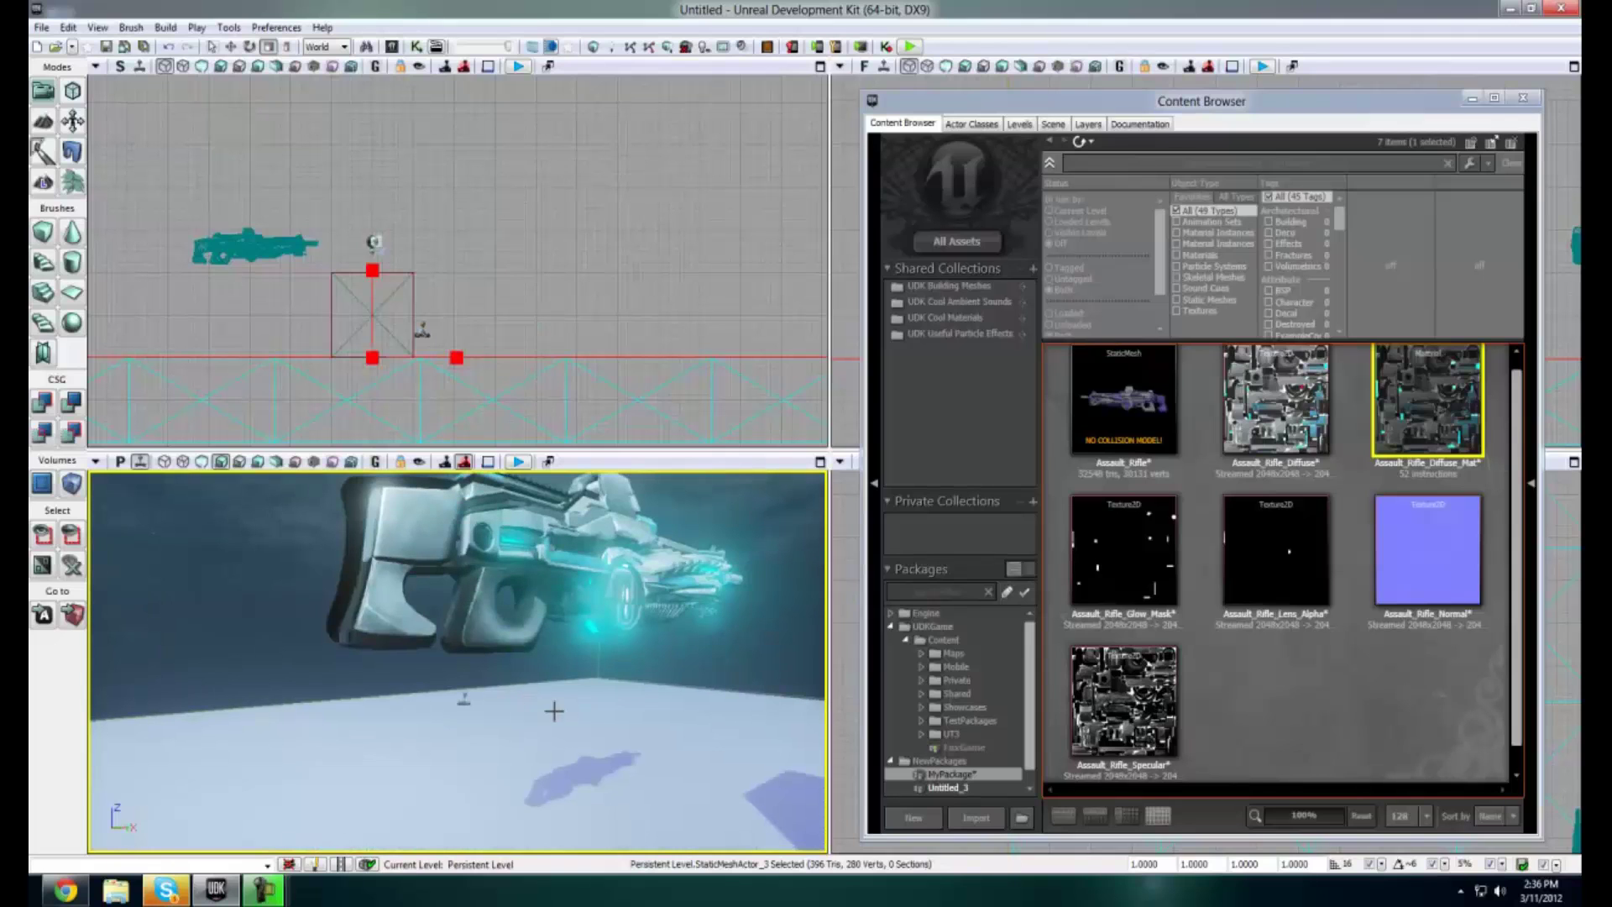
drag(554, 712, 74, 670)
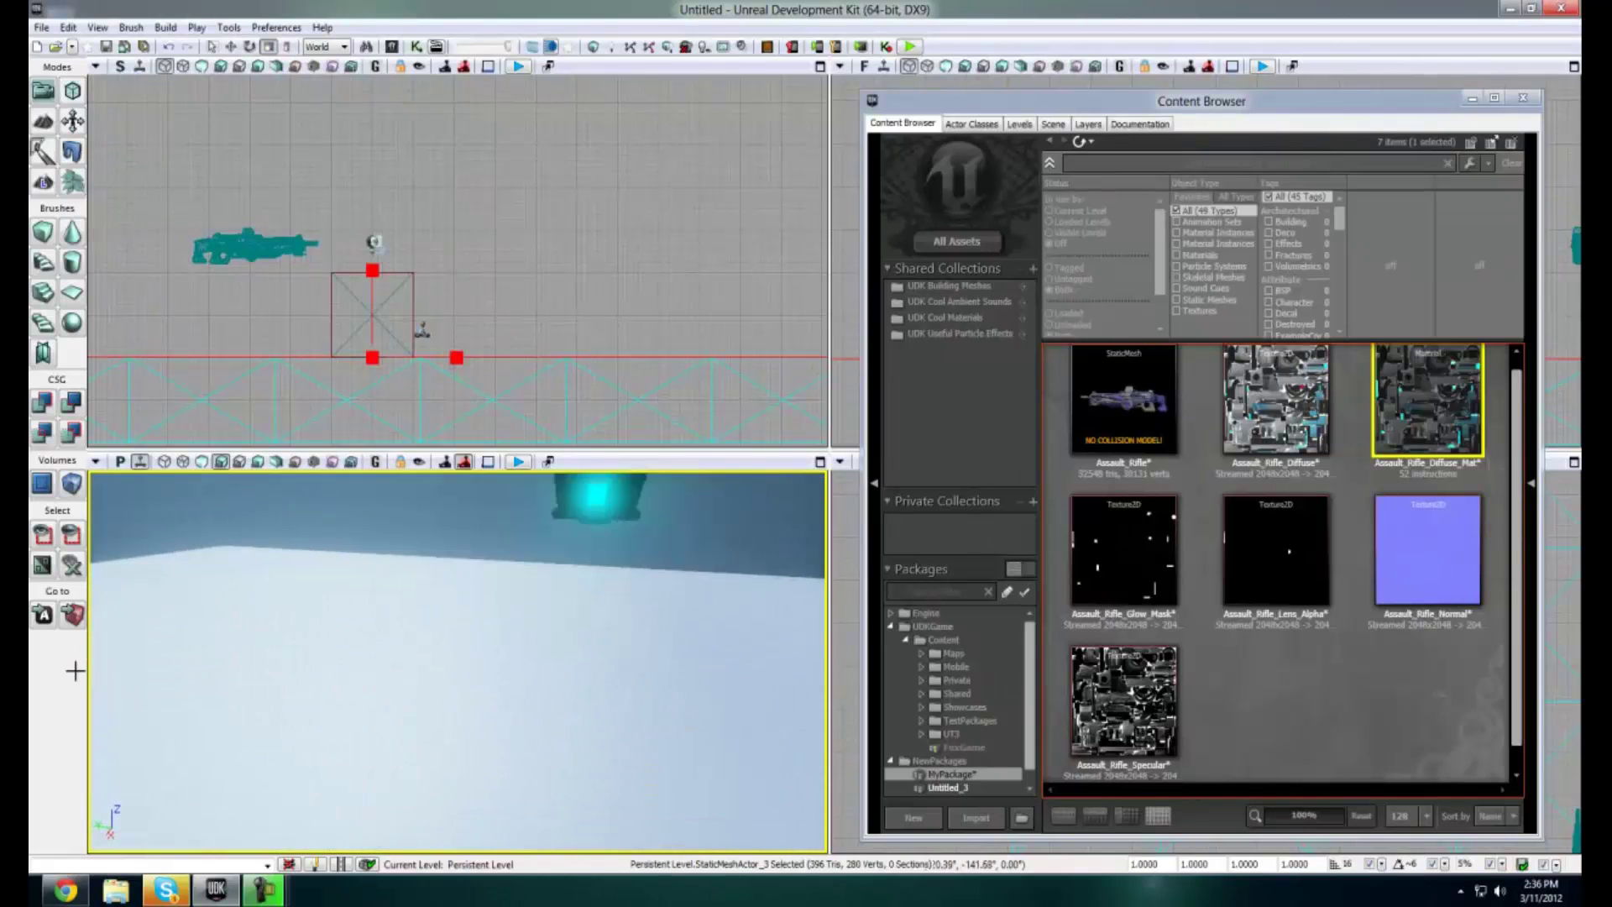
right_drag(75, 670, 179, 468)
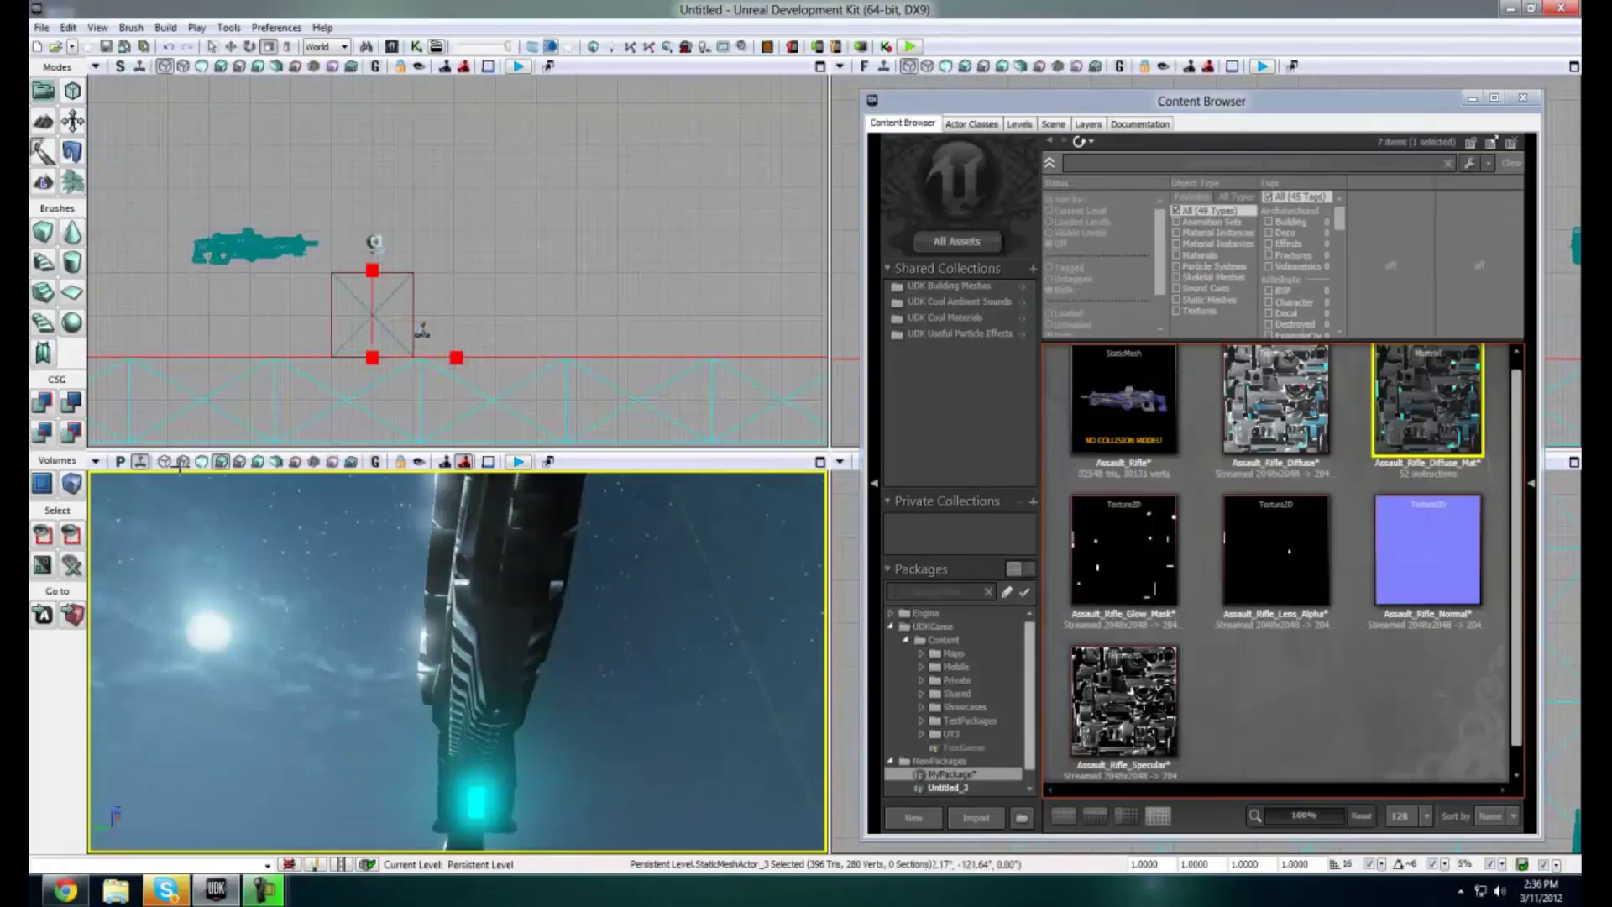
drag(179, 469, 511, 746)
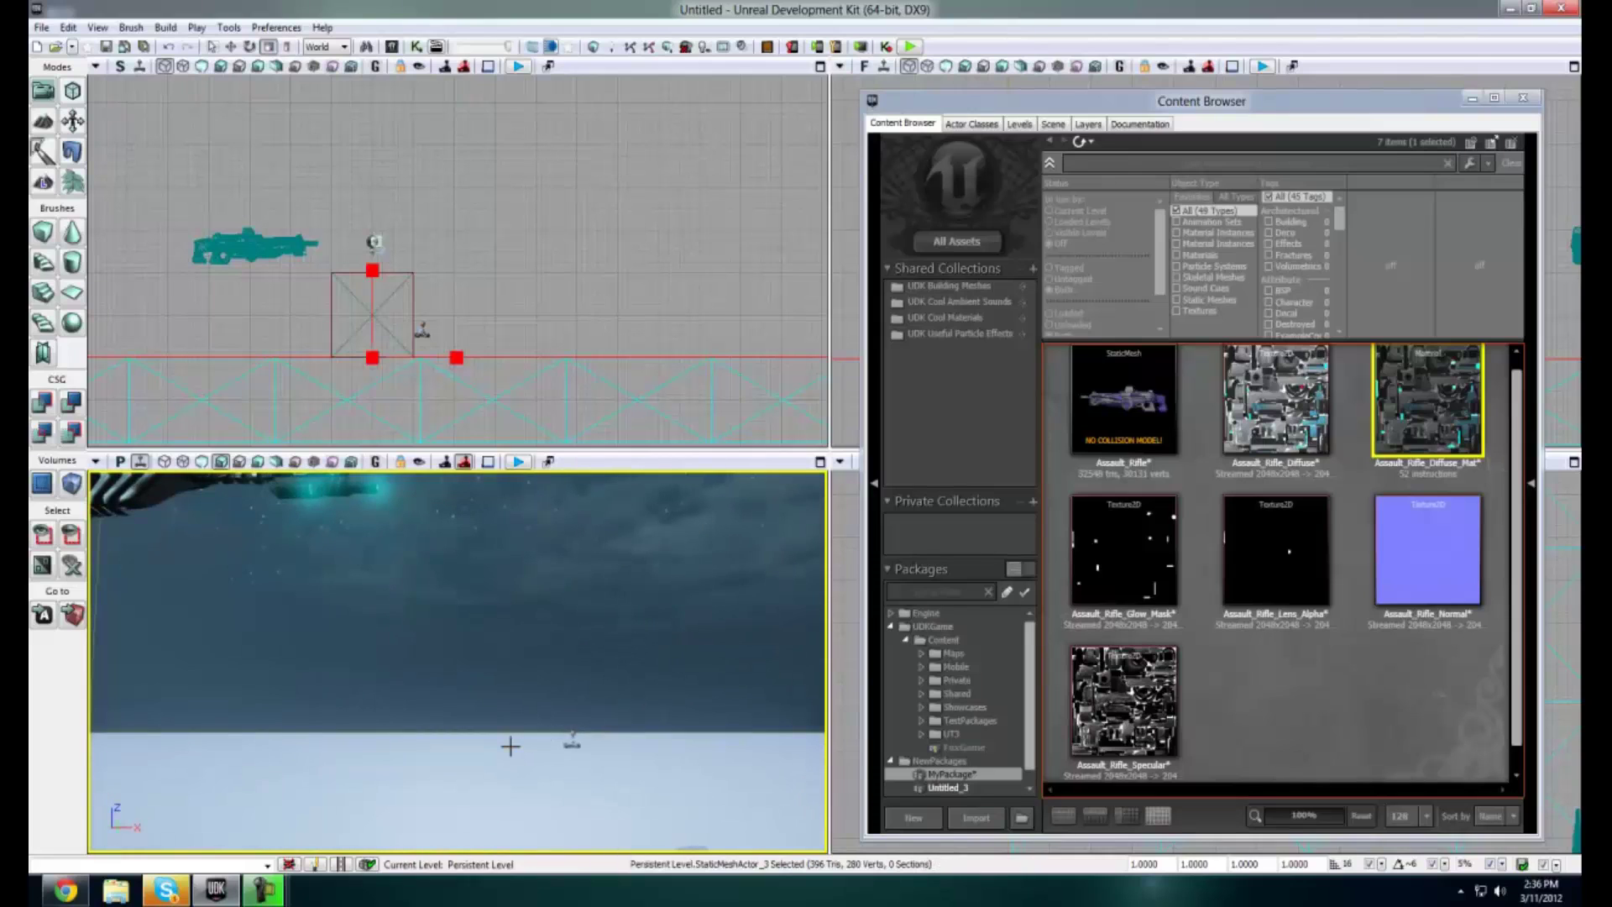